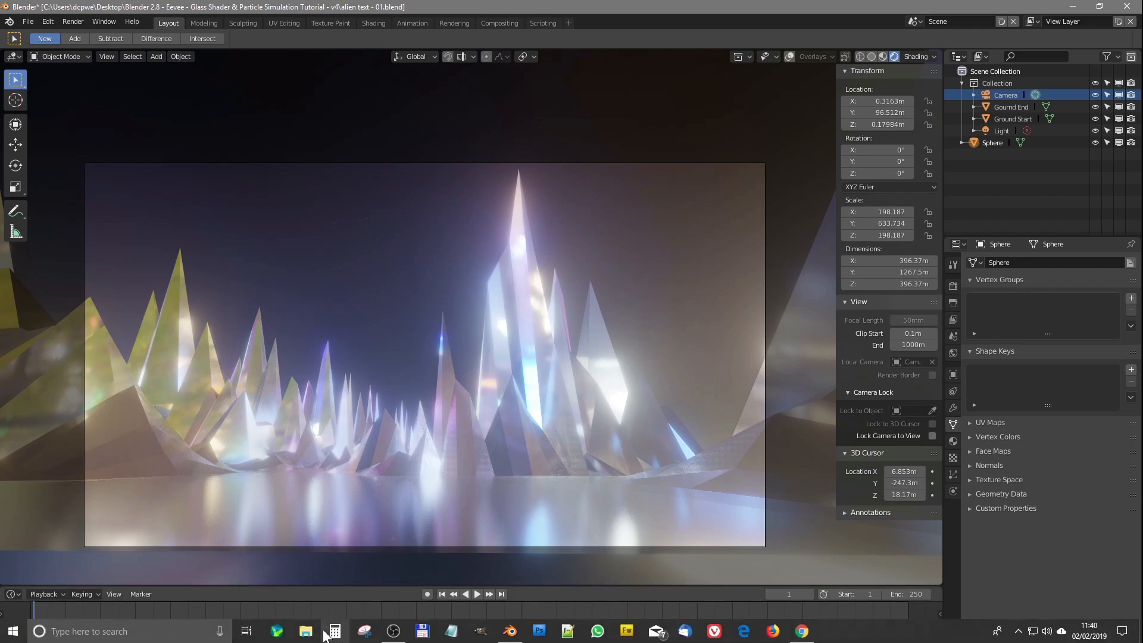
Step: Switch to the calculator, divide 600 by 60, and close it
{"action": "left_click", "coordinate": [335, 631]}
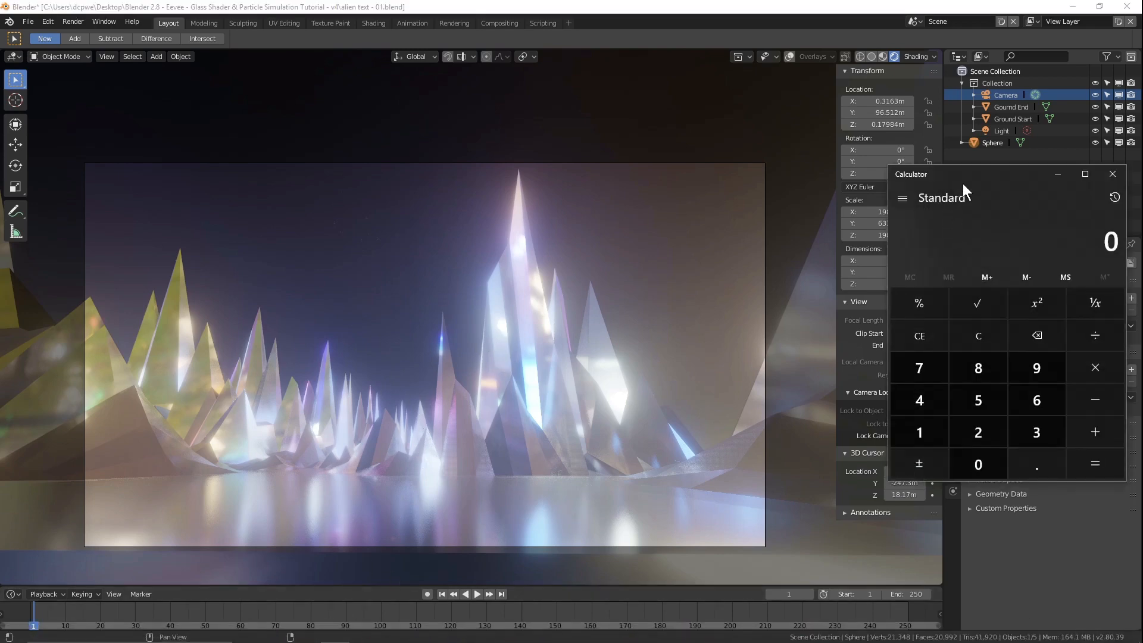
{"action": "left_click_drag", "start_coordinate": [958, 188], "coordinate": [405, 148]}
{"action": "left_click", "coordinate": [463, 365]}
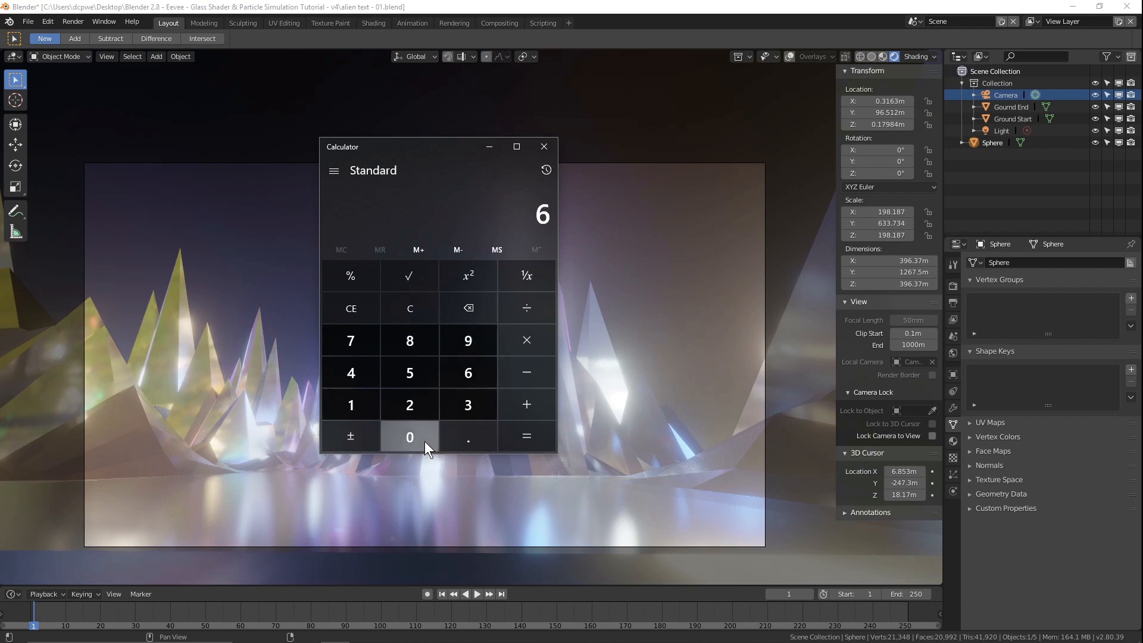
{"action": "double_click", "coordinate": [424, 441]}
{"action": "left_click", "coordinate": [530, 313]}
{"action": "left_click", "coordinate": [455, 378]}
{"action": "left_click", "coordinate": [426, 434]}
{"action": "left_click", "coordinate": [524, 434]}
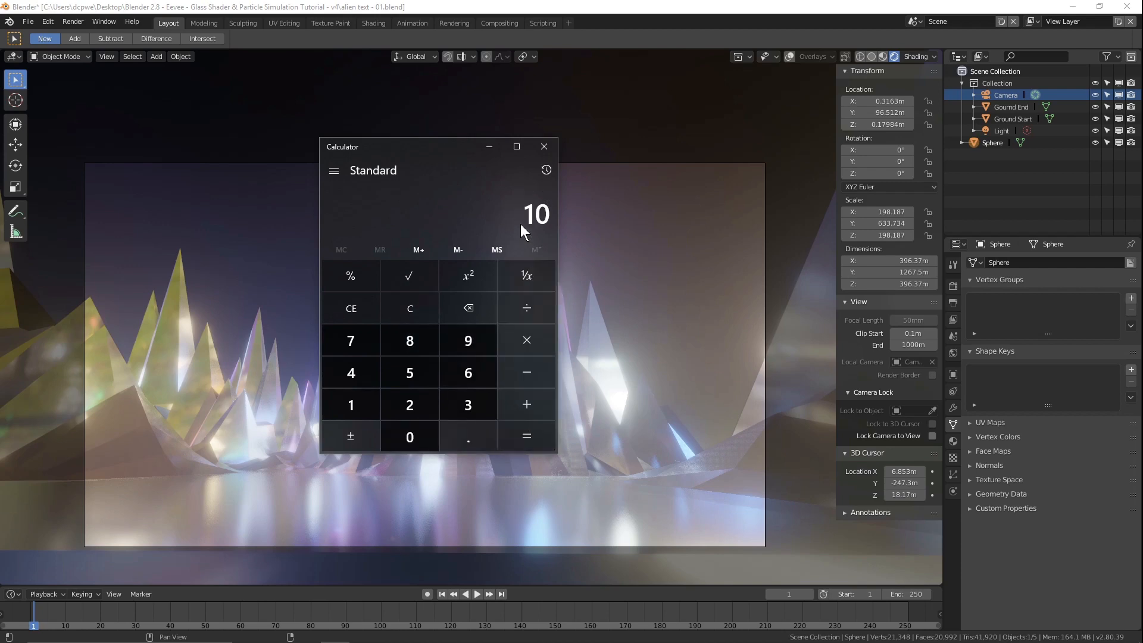
{"action": "left_click", "coordinate": [543, 146]}
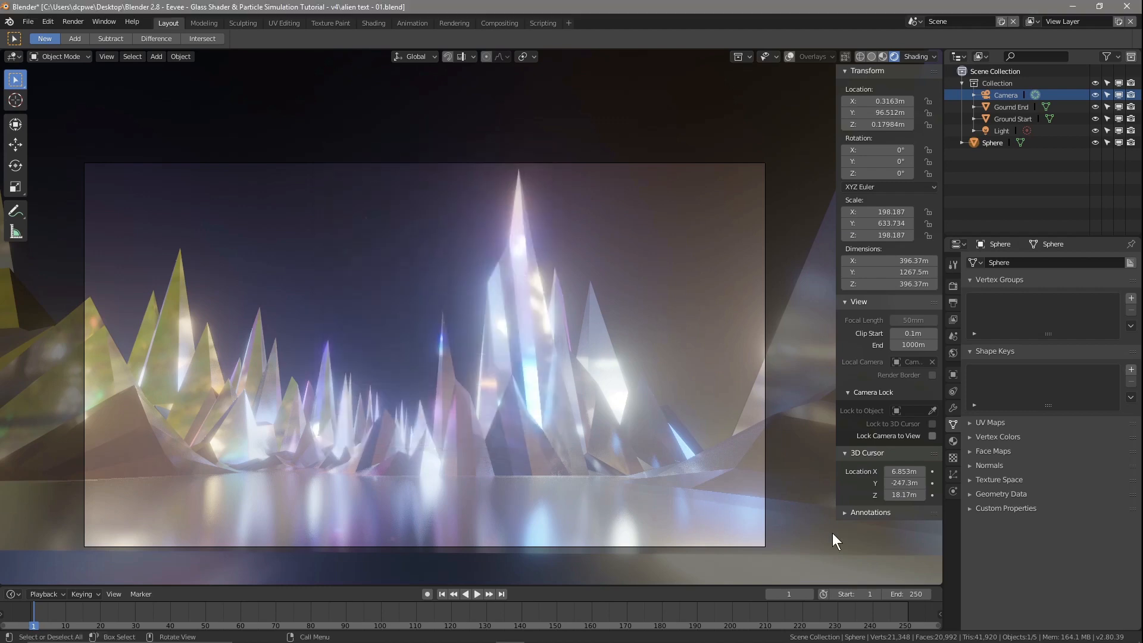
Step: Set the scene's end frame to 600 in the timeline
{"action": "left_click", "coordinate": [906, 594]}
{"action": "type", "text": "600"}
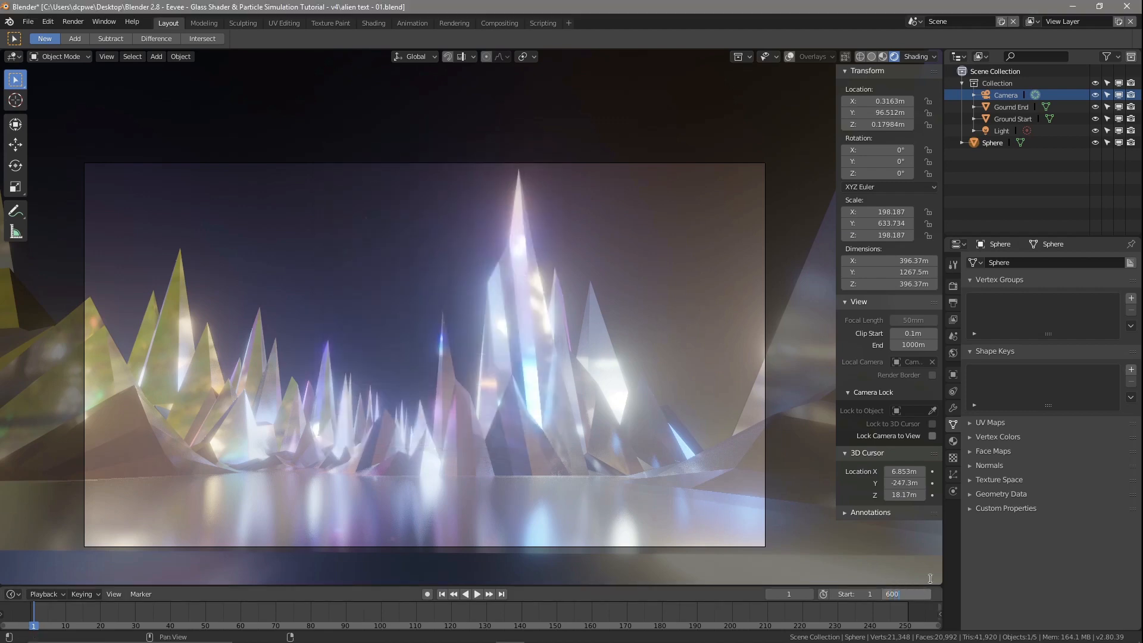
{"action": "key", "text": "Return"}
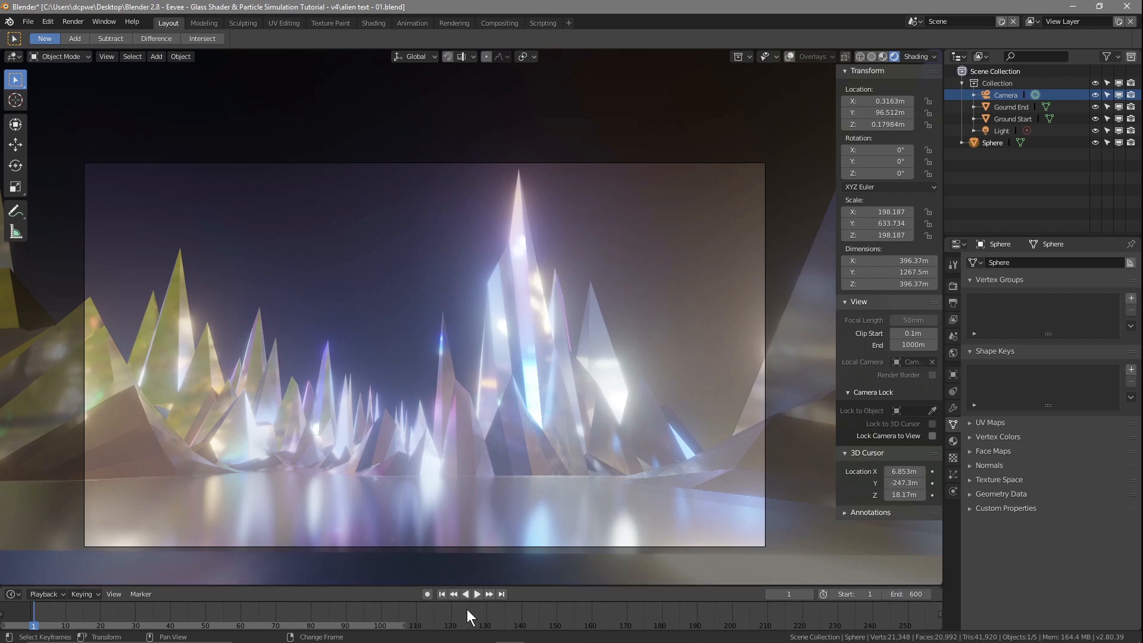
{"action": "scroll", "coordinate": [467, 610], "scroll_direction": "down", "scroll_amount": 4}
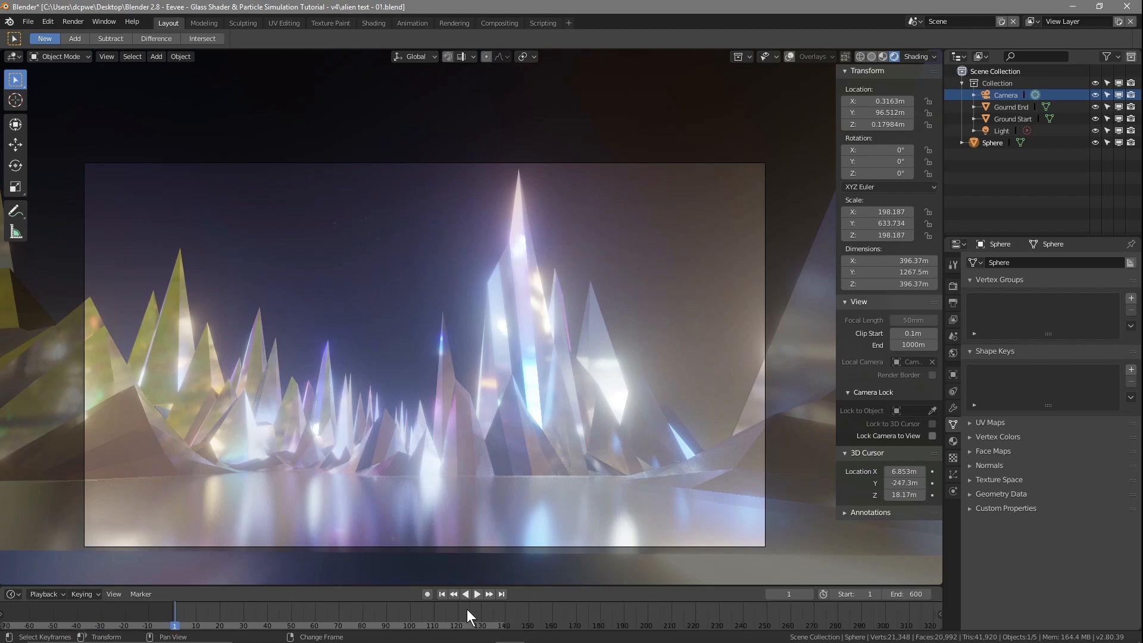
{"action": "scroll", "coordinate": [534, 612], "scroll_direction": "down", "scroll_amount": 4}
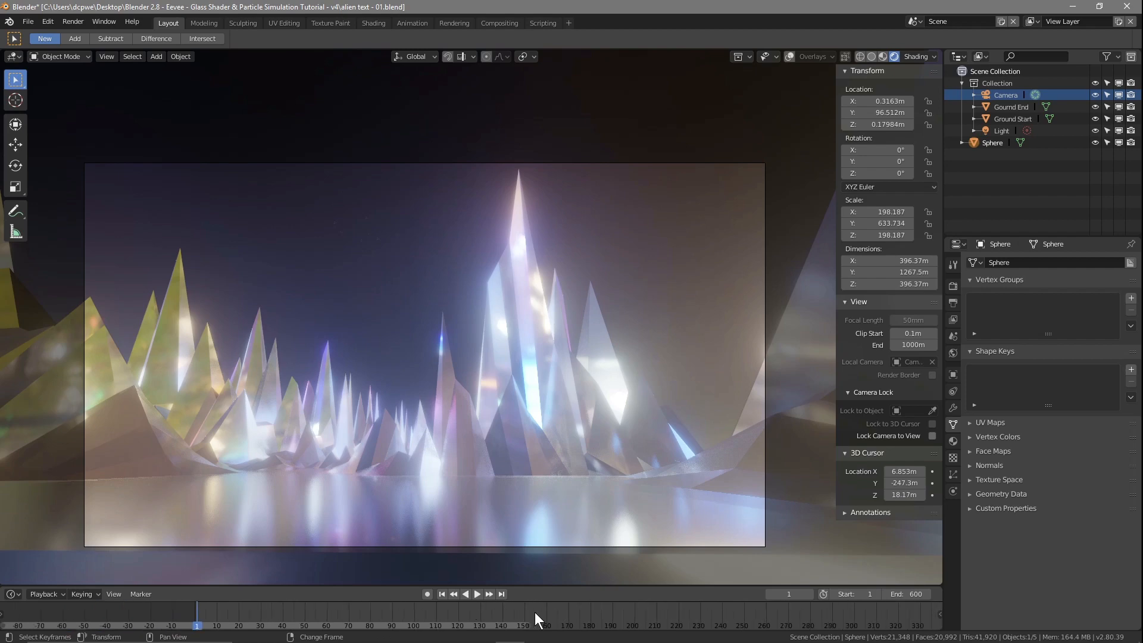
{"action": "scroll", "coordinate": [535, 612], "scroll_direction": "down", "scroll_amount": 5}
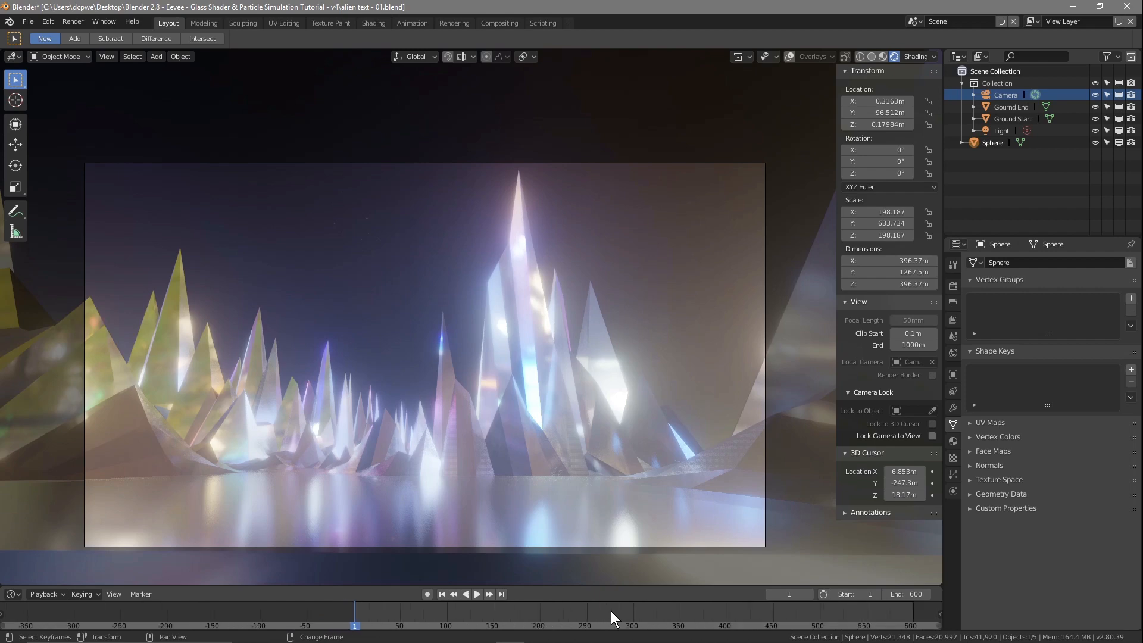
{"action": "middle_click_drag", "start_coordinate": [611, 611], "coordinate": [485, 608]}
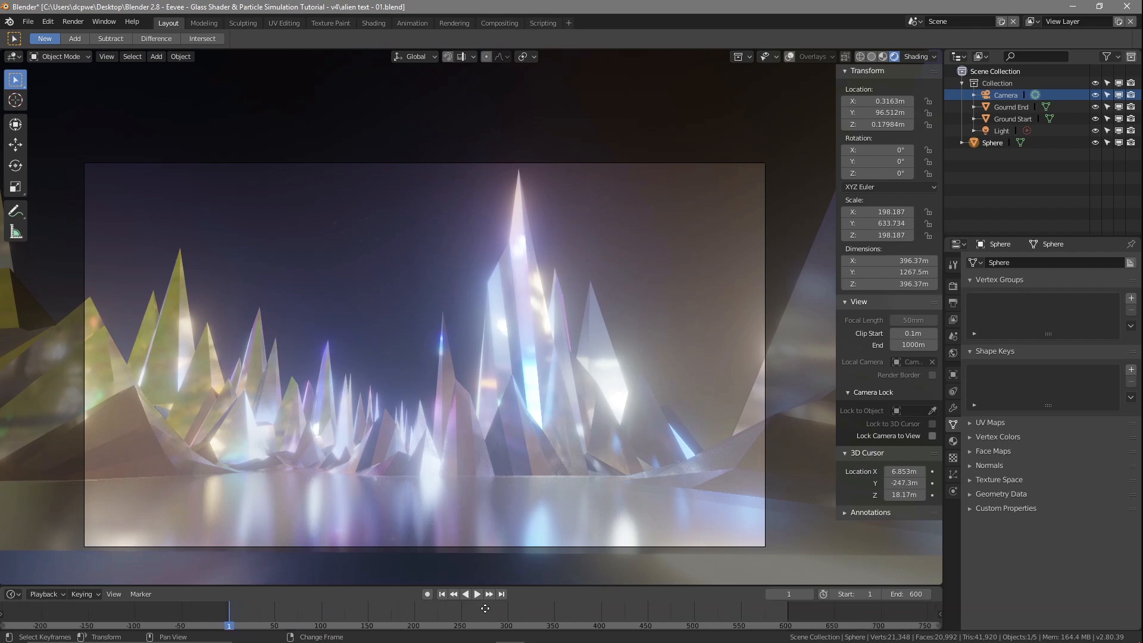
{"action": "scroll", "coordinate": [502, 610], "scroll_direction": "up", "scroll_amount": 3}
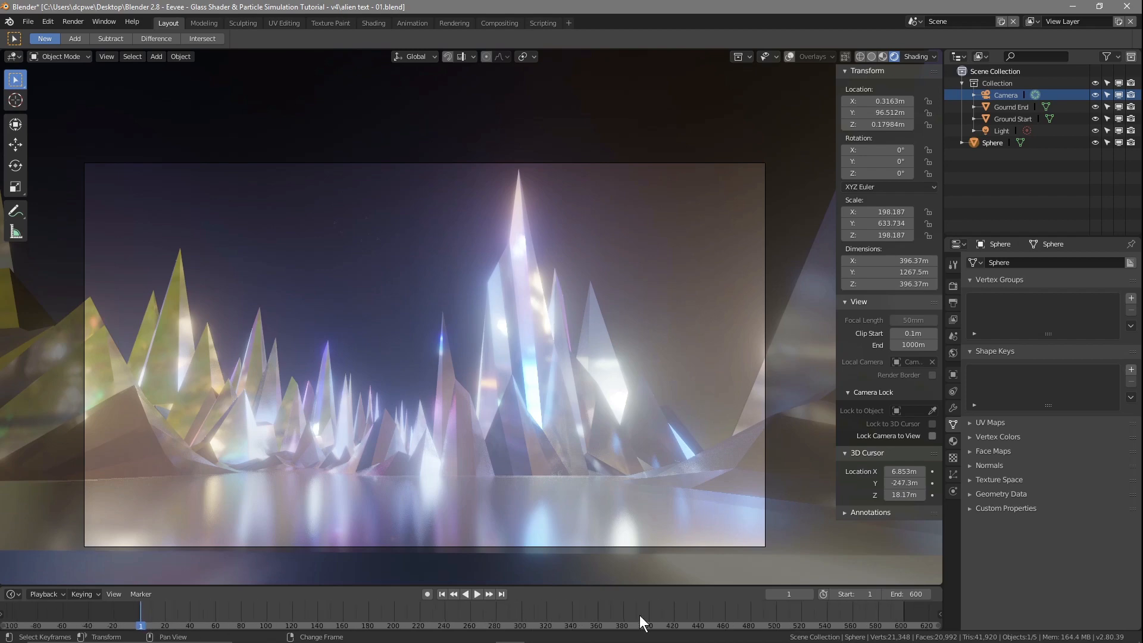
{"action": "middle_click_drag", "start_coordinate": [635, 609], "coordinate": [569, 612]}
{"action": "scroll", "coordinate": [588, 613], "scroll_direction": "up", "scroll_amount": 2}
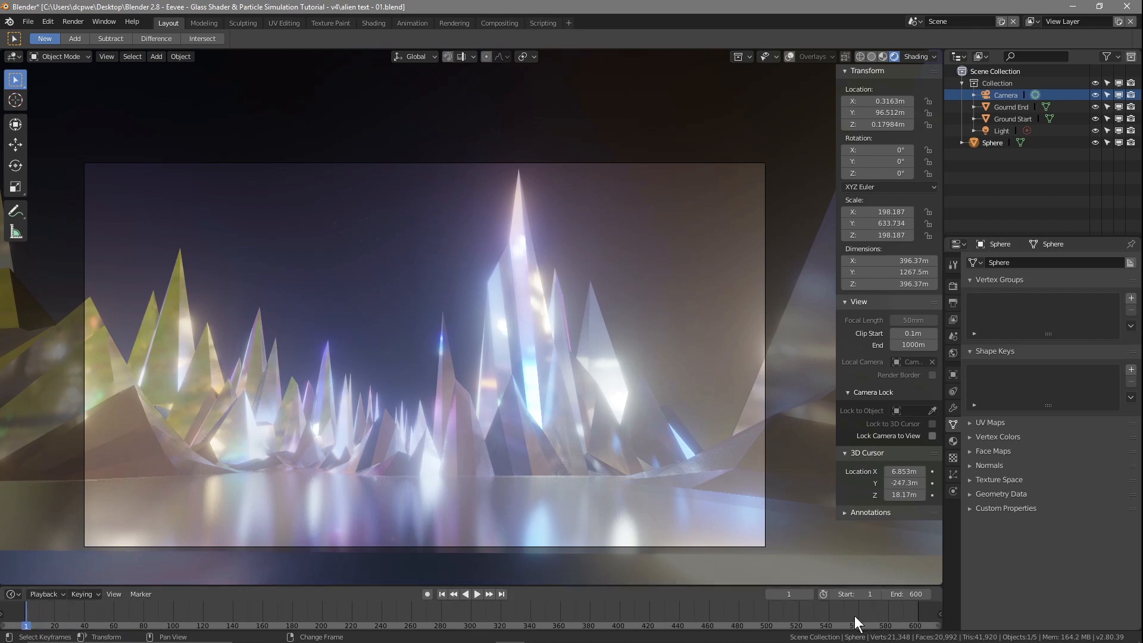
Step: Save the project as a new file with the same name but numbered 02
{"action": "left_click", "coordinate": [28, 21]}
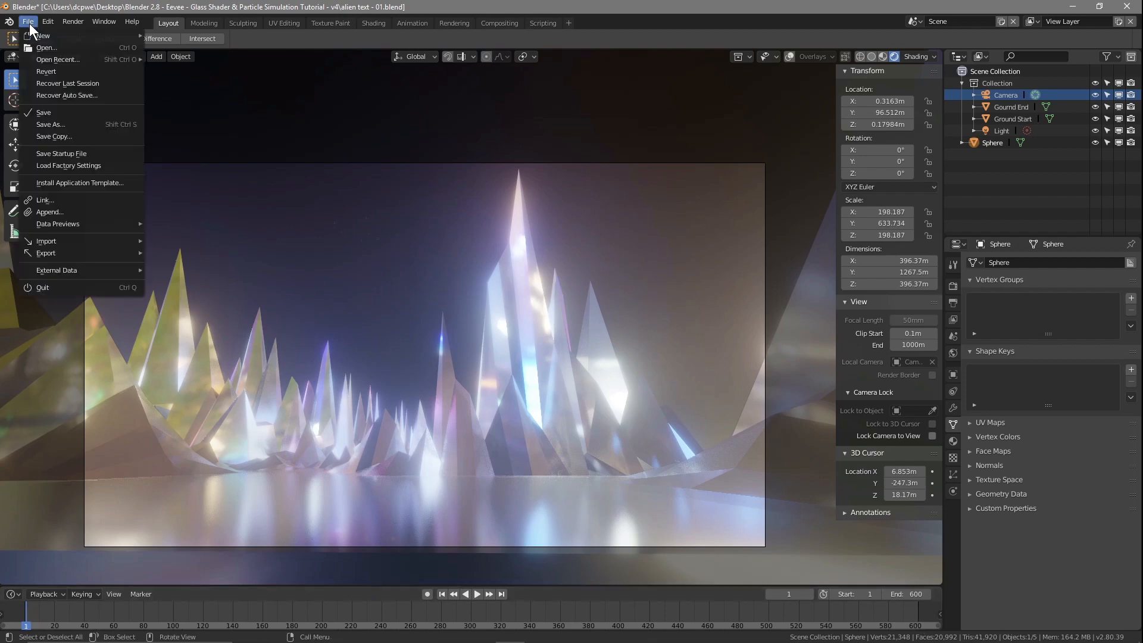
{"action": "left_click", "coordinate": [55, 126]}
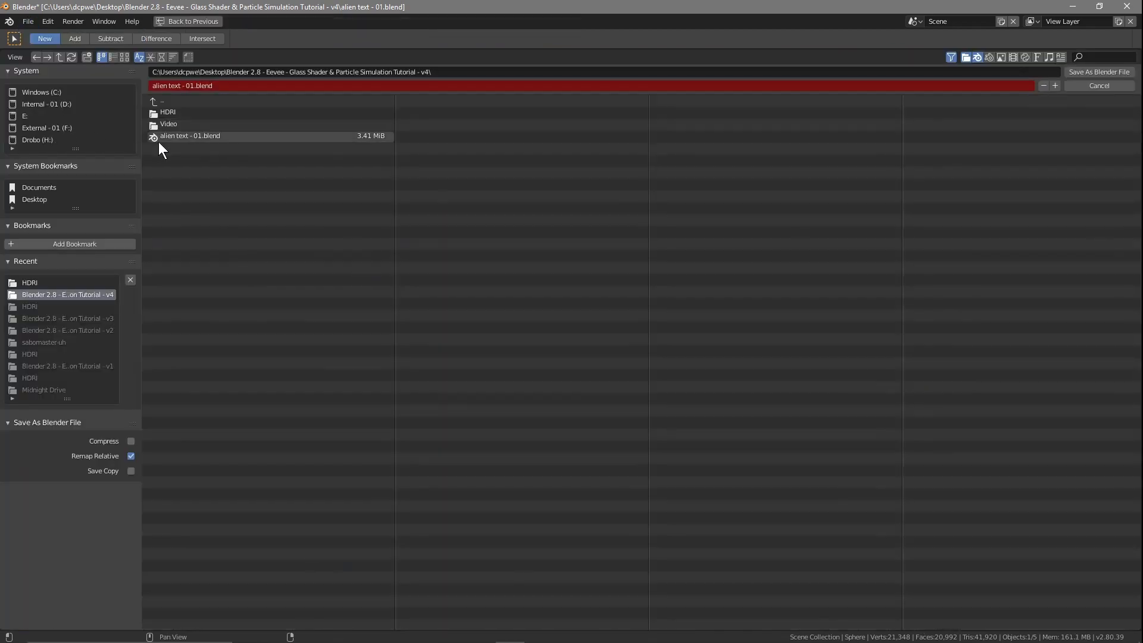
{"action": "left_click", "coordinate": [209, 85]}
{"action": "type", "text": "2"}
{"action": "key", "text": "Return"}
{"action": "left_click", "coordinate": [1101, 71]}
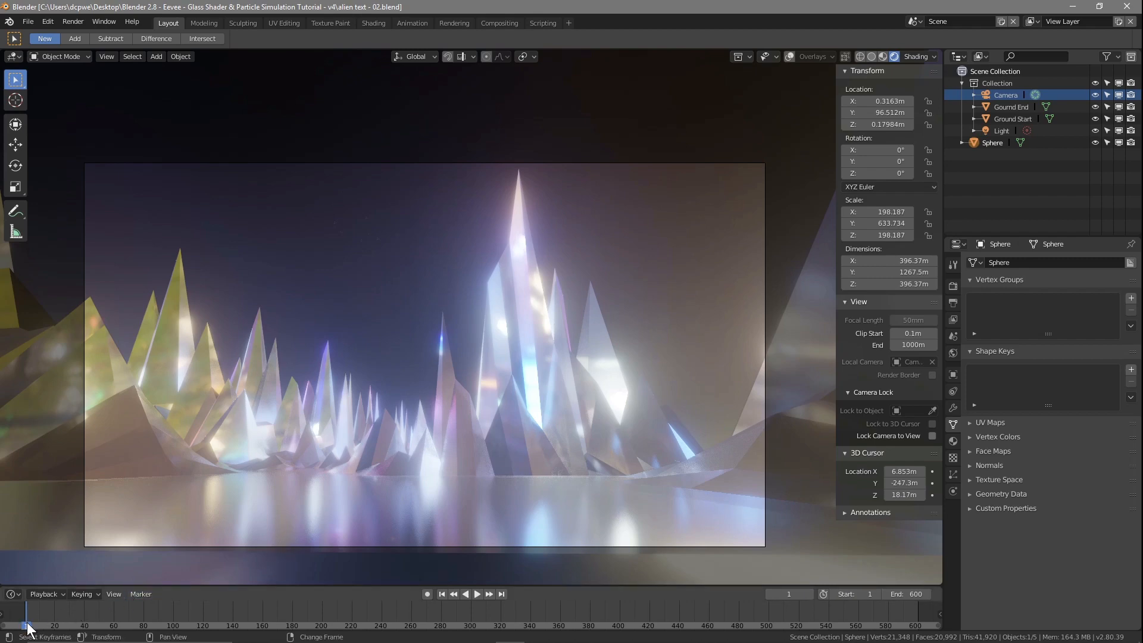
Step: Enable automatic keyframing and insert a LocRot keyframe for the Camera at frame 1
{"action": "scroll", "coordinate": [117, 610], "scroll_direction": "up", "scroll_amount": 2}
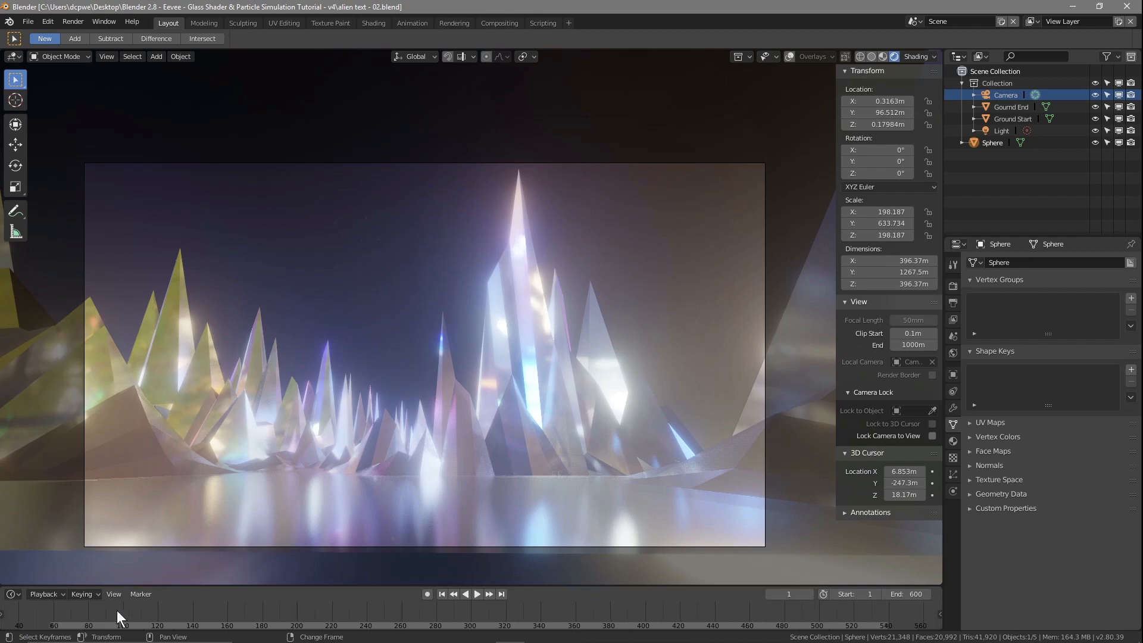
{"action": "left_click_drag", "start_coordinate": [300, 626], "coordinate": [41, 623]}
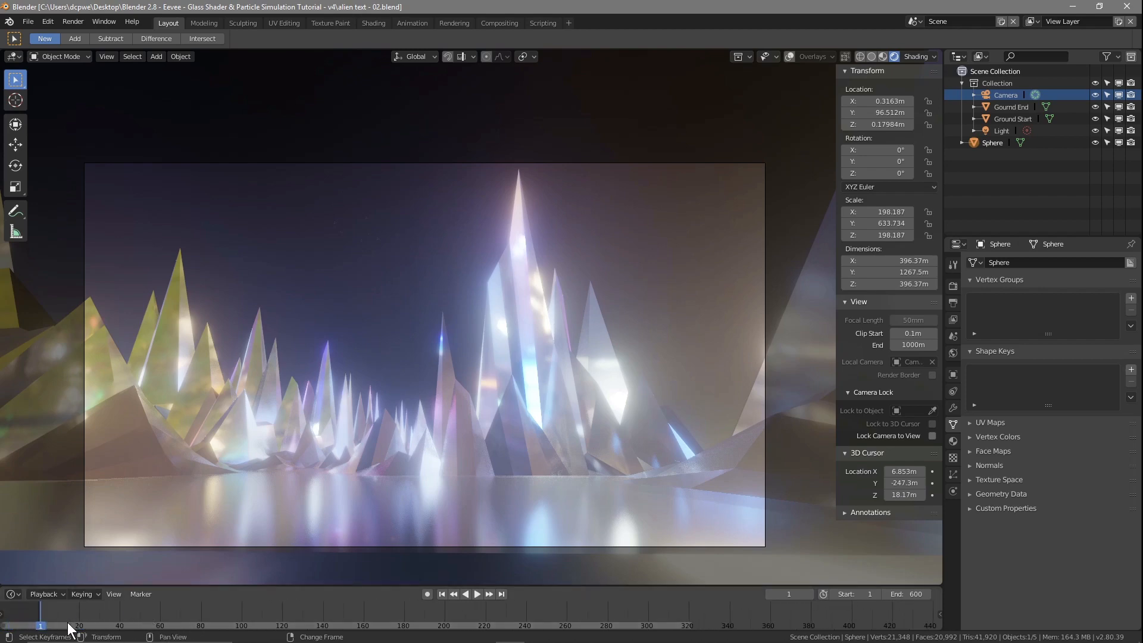
{"action": "left_click", "coordinate": [992, 96]}
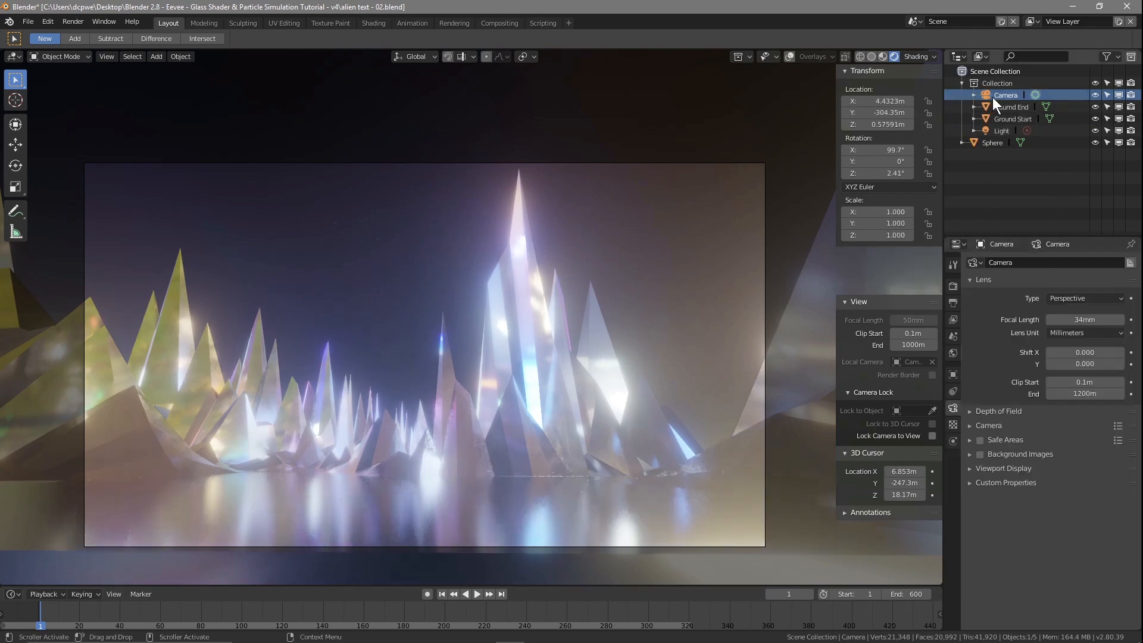
{"action": "left_click", "coordinate": [426, 594]}
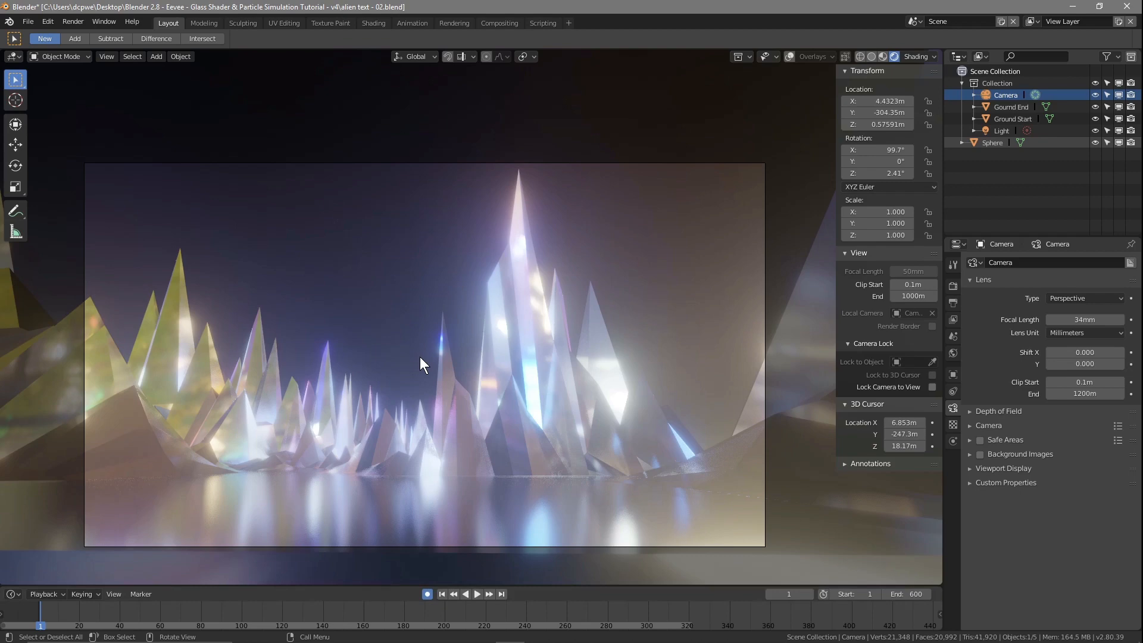
{"action": "key", "text": "i"}
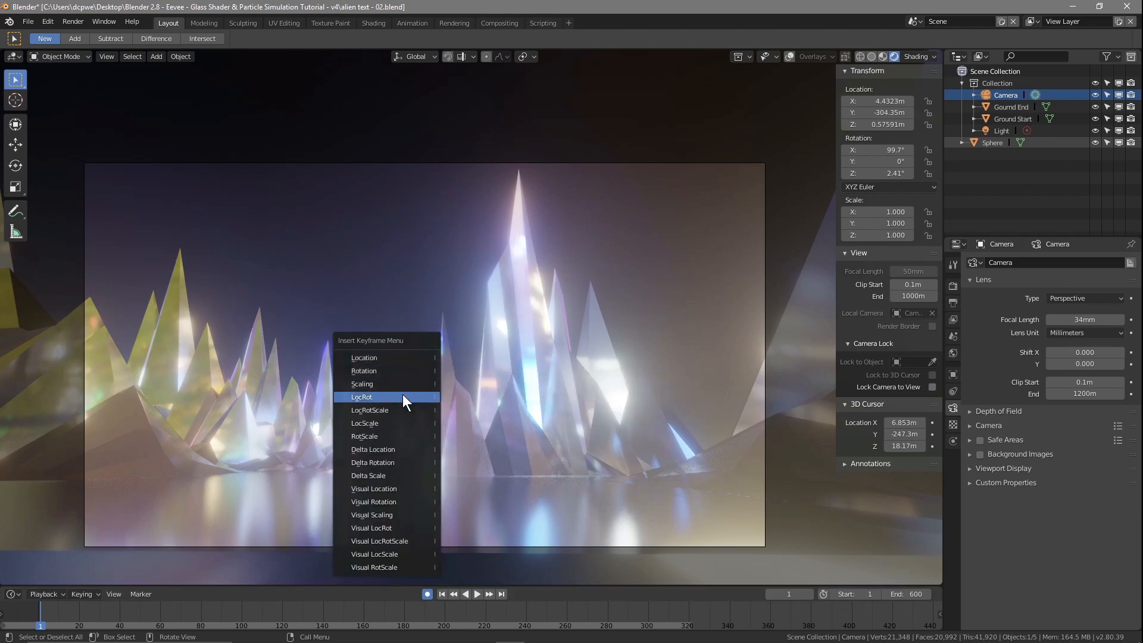
{"action": "left_click", "coordinate": [373, 398]}
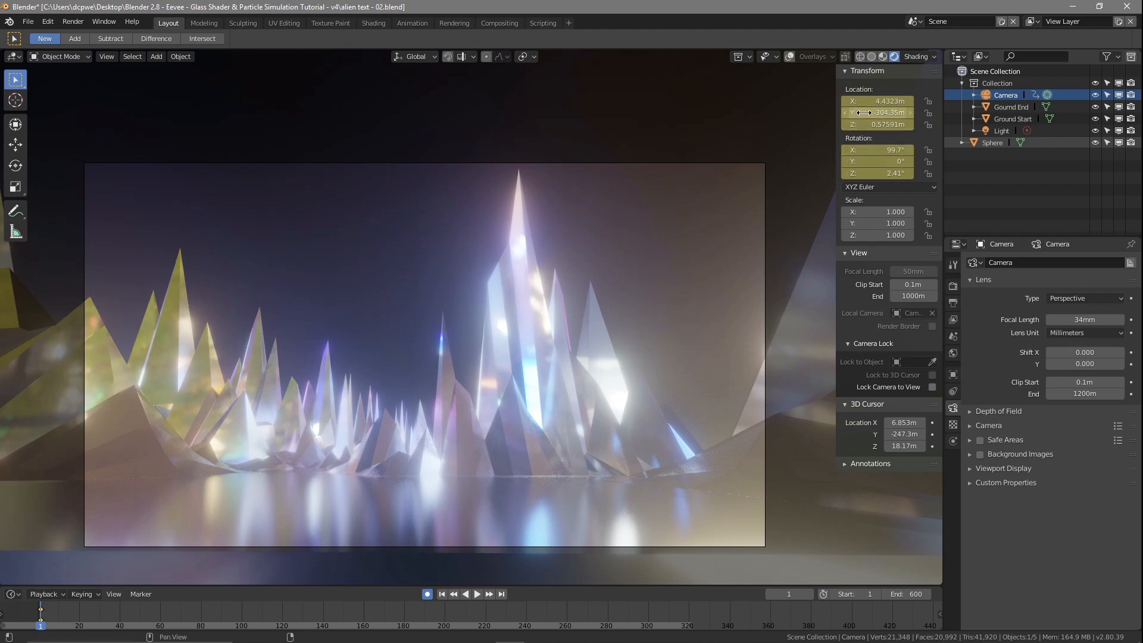
Step: Play the animation briefly and move the playhead to frame 440
{"action": "key", "text": "space"}
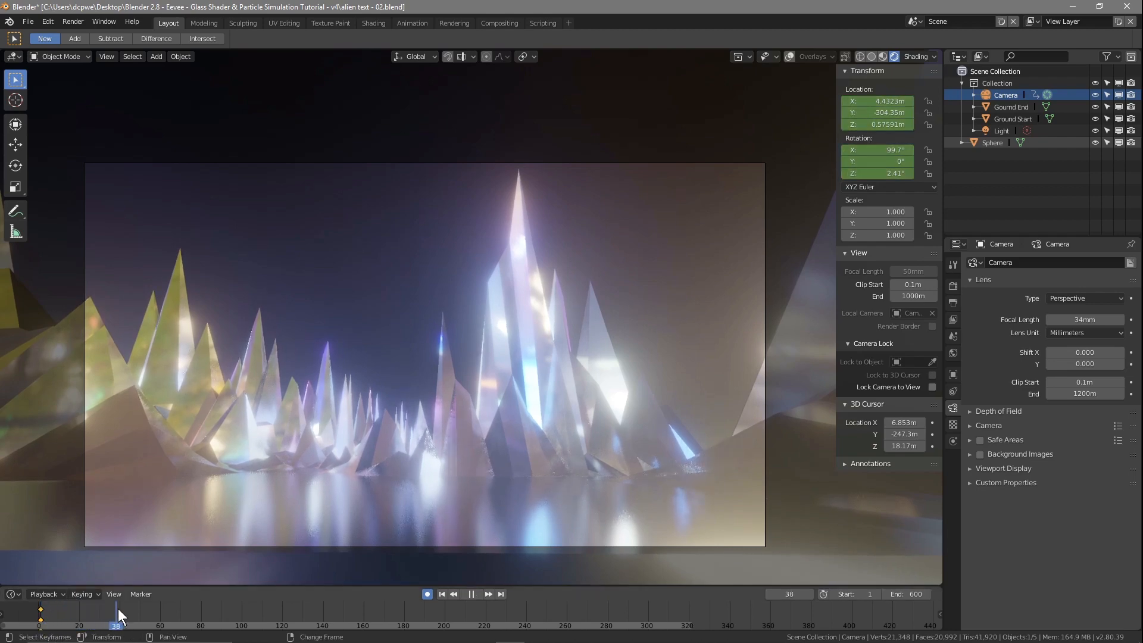
{"action": "left_click_drag", "start_coordinate": [115, 611], "coordinate": [728, 613]}
{"action": "key", "text": "space"}
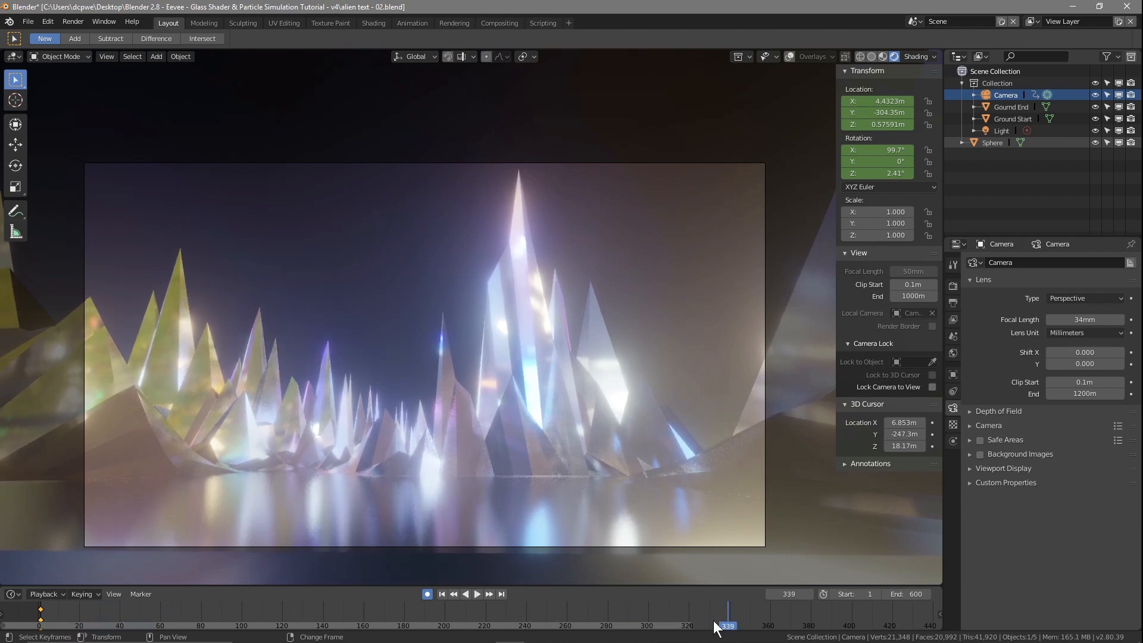
{"action": "middle_click_drag", "start_coordinate": [697, 615], "coordinate": [329, 621]}
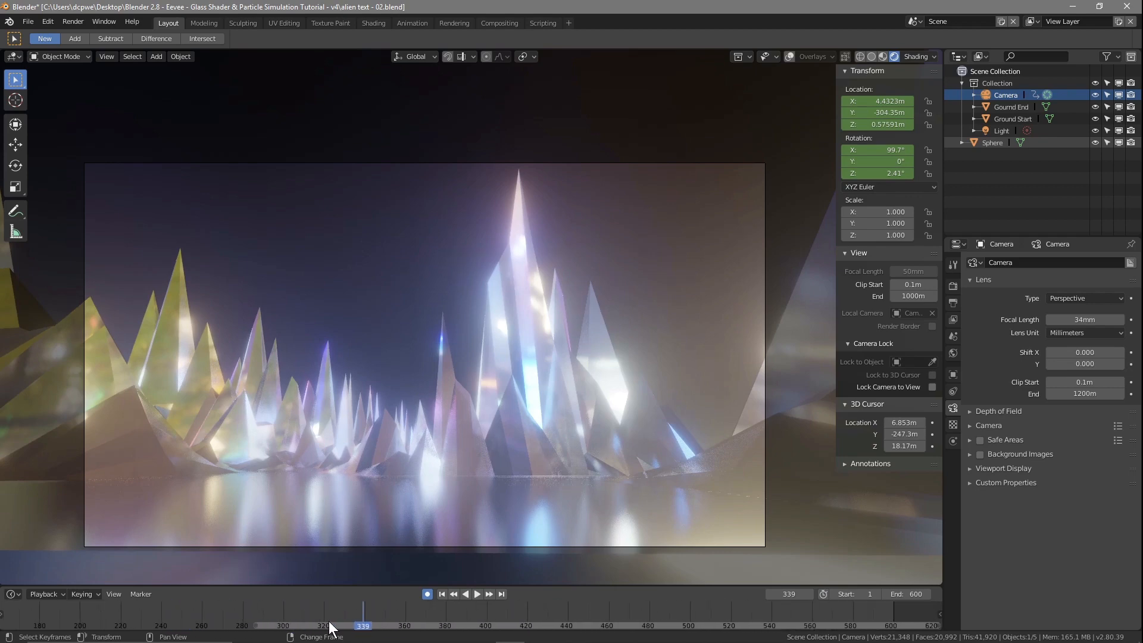
{"action": "key", "text": "space"}
{"action": "left_click", "coordinate": [570, 613]}
{"action": "left_click_drag", "start_coordinate": [566, 606], "coordinate": [569, 609]}
Step: Switch to the calculator and divide the 600 frames by 60
{"action": "key", "text": "super"}
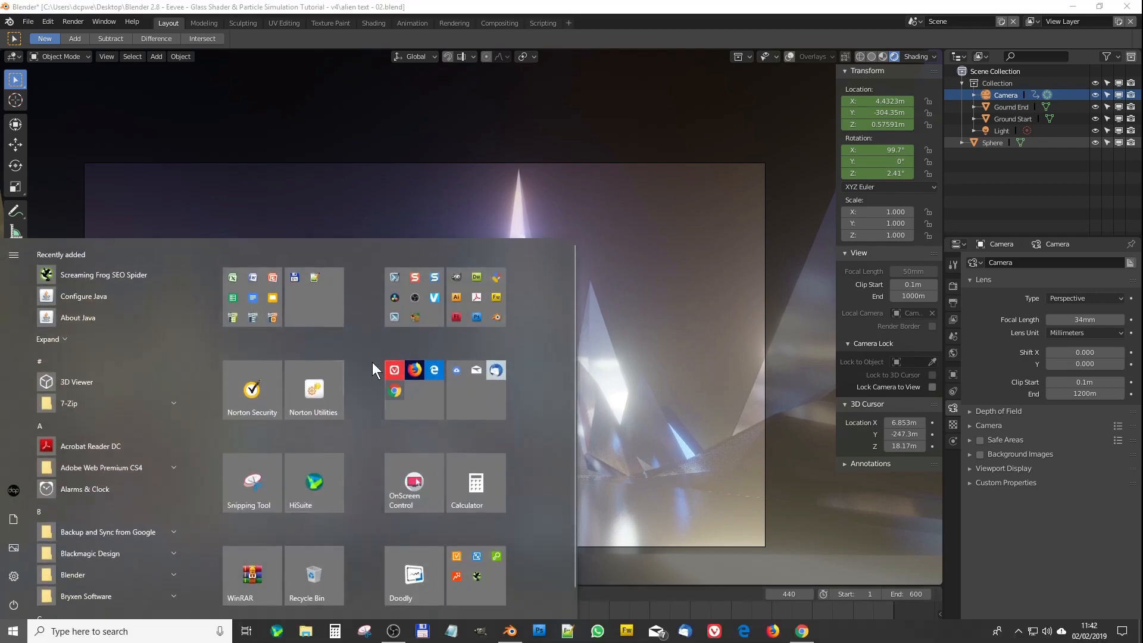
{"action": "left_click", "coordinate": [469, 484]}
{"action": "left_click", "coordinate": [469, 373]}
{"action": "left_click", "coordinate": [411, 434]}
{"action": "left_click", "coordinate": [411, 434]}
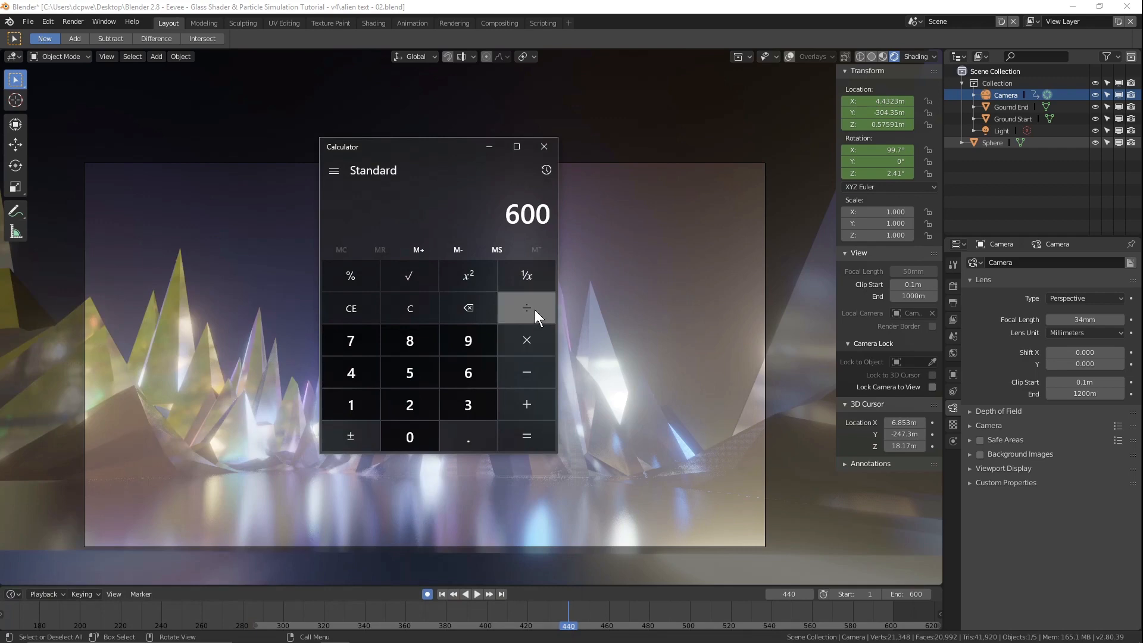
{"action": "left_click", "coordinate": [528, 320]}
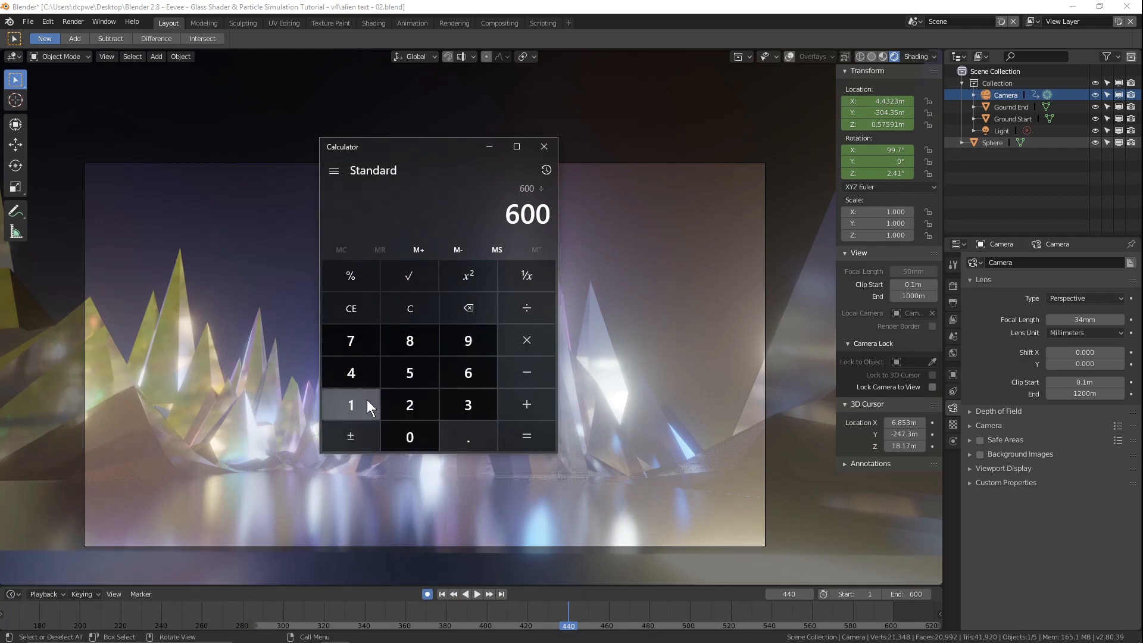
{"action": "left_click", "coordinate": [468, 375]}
{"action": "left_click", "coordinate": [410, 437]}
{"action": "left_click", "coordinate": [524, 435]}
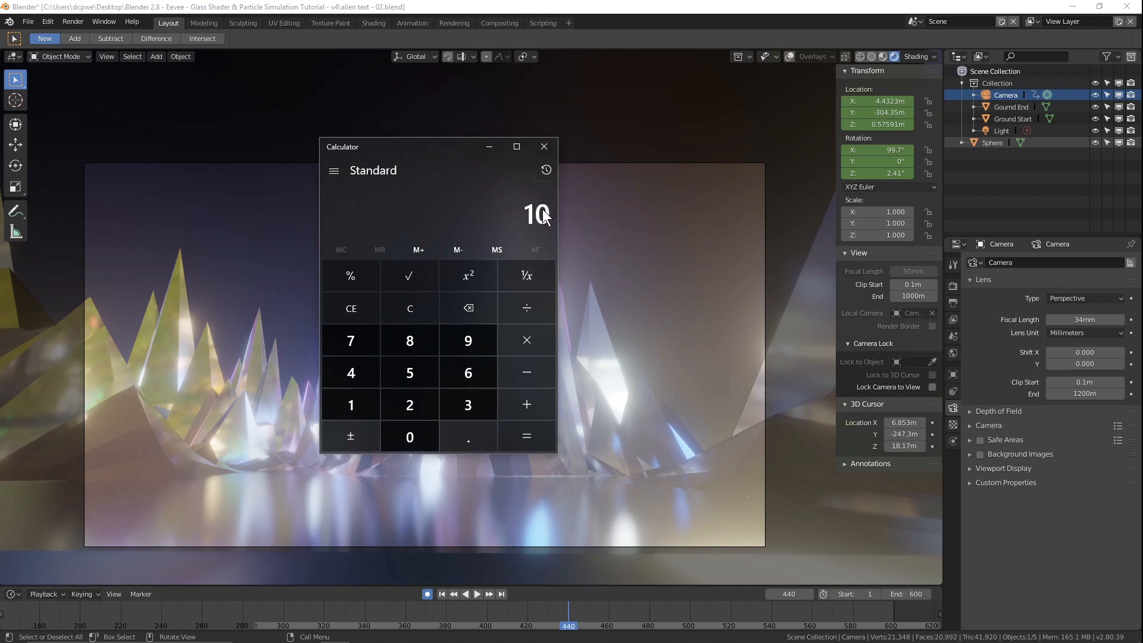
Step: Multiply 7 by 60 in the calculator, close it, and move the timeline playhead to frame 420
{"action": "left_click", "coordinate": [413, 312]}
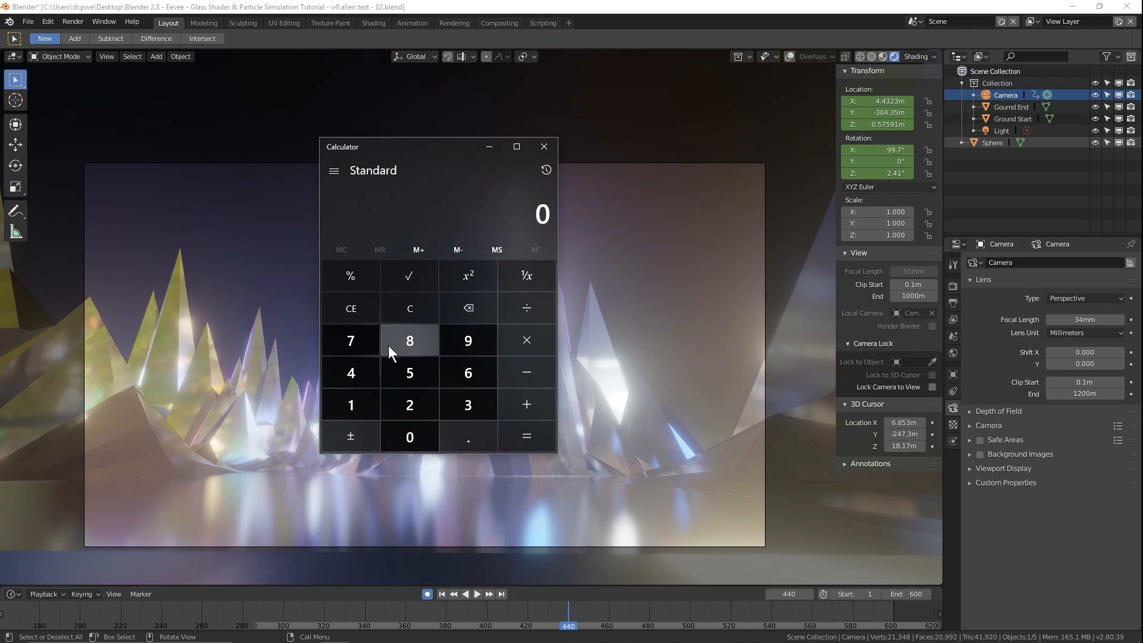
{"action": "left_click", "coordinate": [361, 342]}
{"action": "left_click", "coordinate": [471, 371]}
{"action": "left_click", "coordinate": [428, 433]}
{"action": "left_click", "coordinate": [506, 436]}
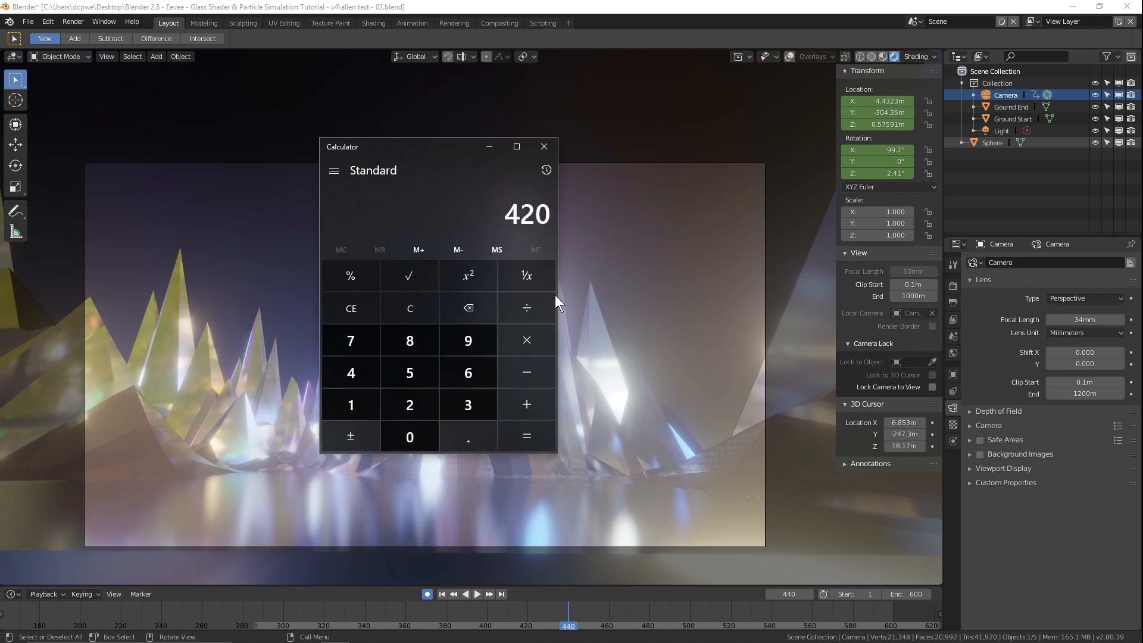
{"action": "left_click", "coordinate": [541, 154]}
{"action": "left_click_drag", "start_coordinate": [568, 620], "coordinate": [526, 627]}
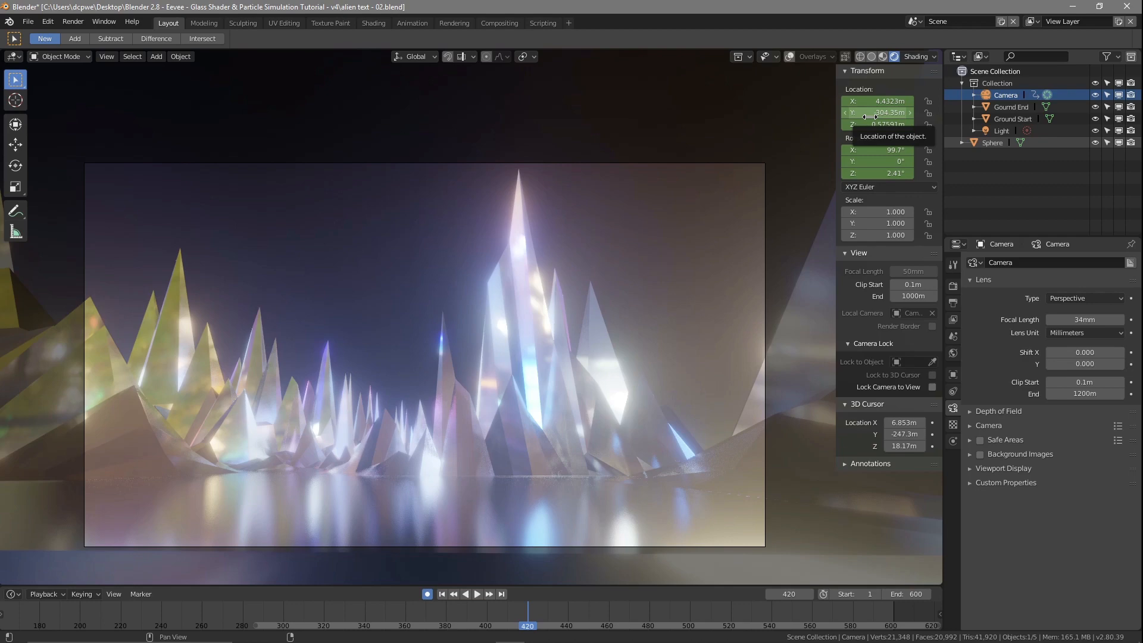
Step: Leave the camera view and rename the Sphere object as background
{"action": "key", "text": "KP_0"}
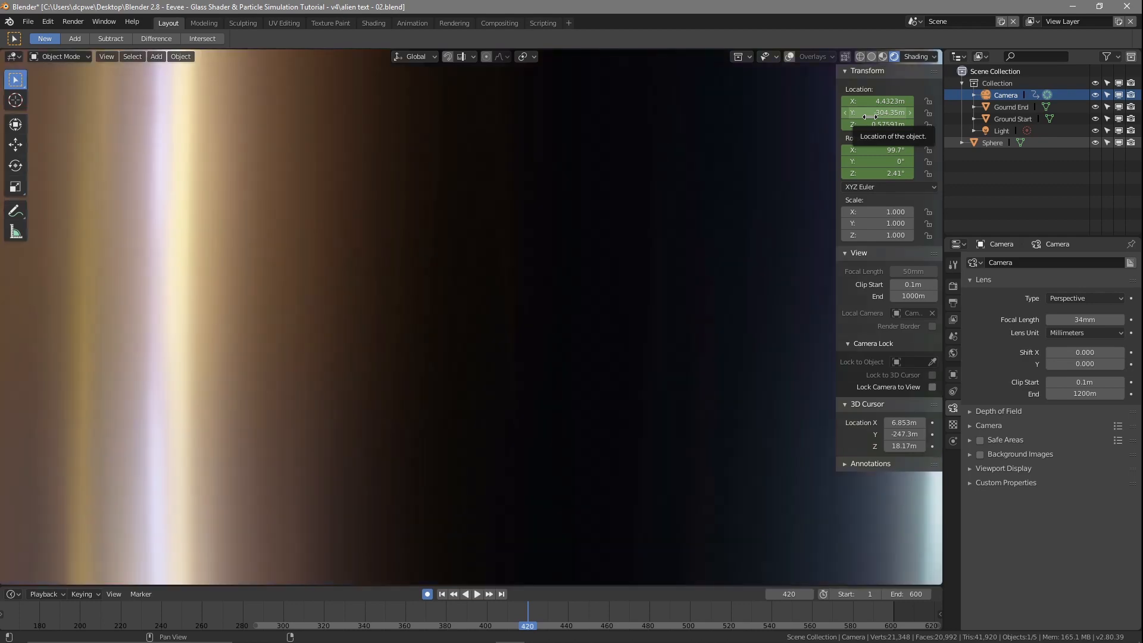
{"action": "scroll", "coordinate": [527, 334], "scroll_direction": "down", "scroll_amount": 8}
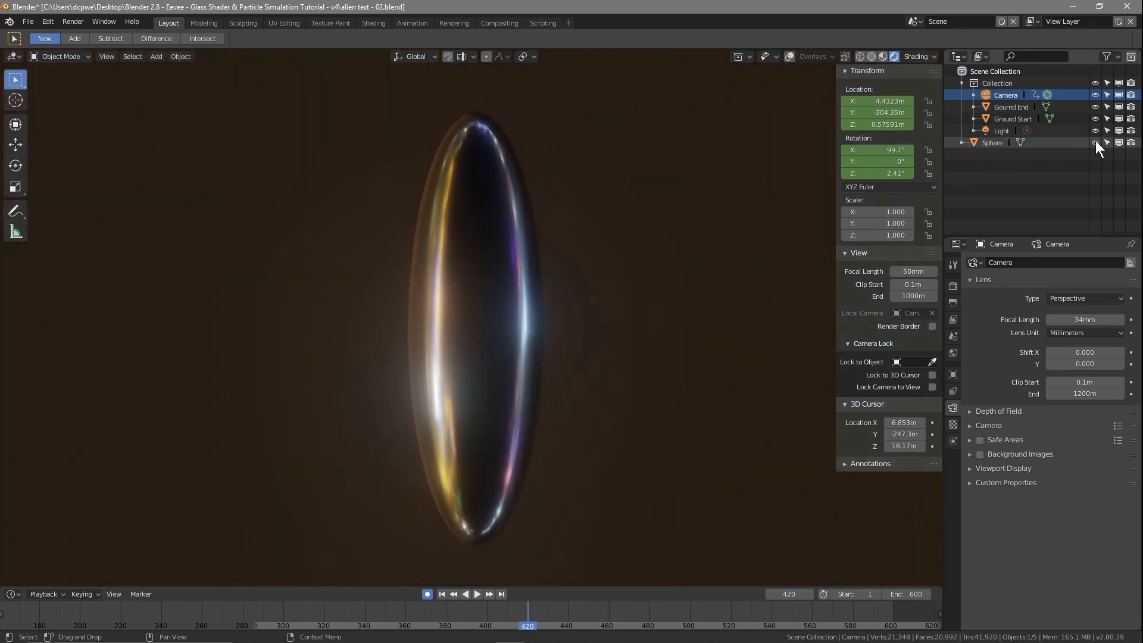
{"action": "left_click", "coordinate": [990, 142]}
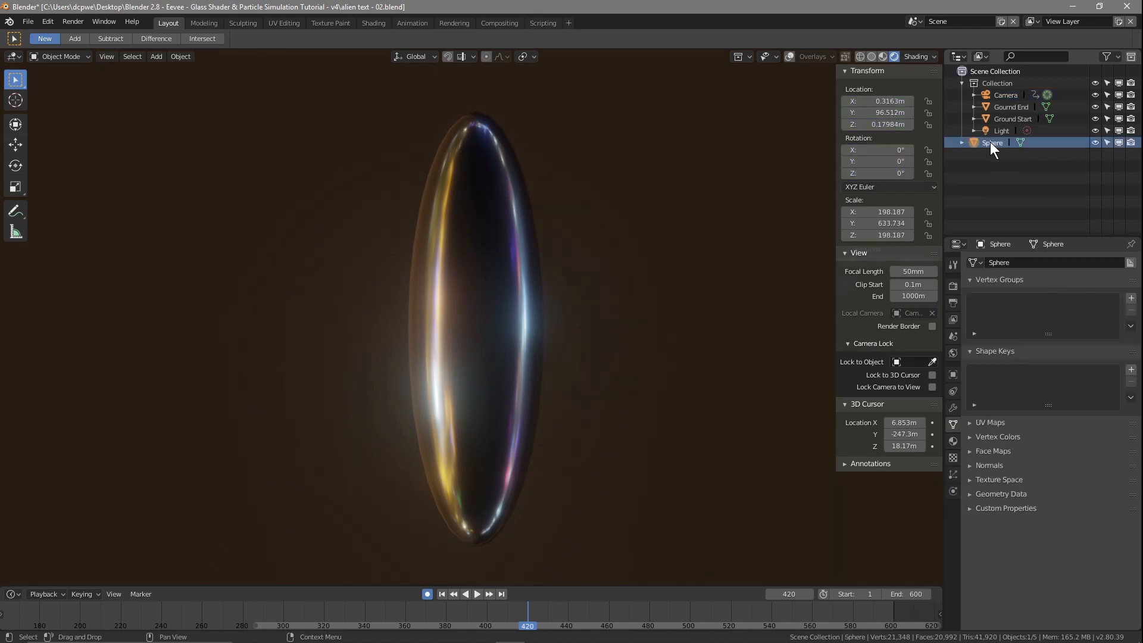
{"action": "double_click", "coordinate": [989, 142]}
{"action": "left_click", "coordinate": [1001, 143]}
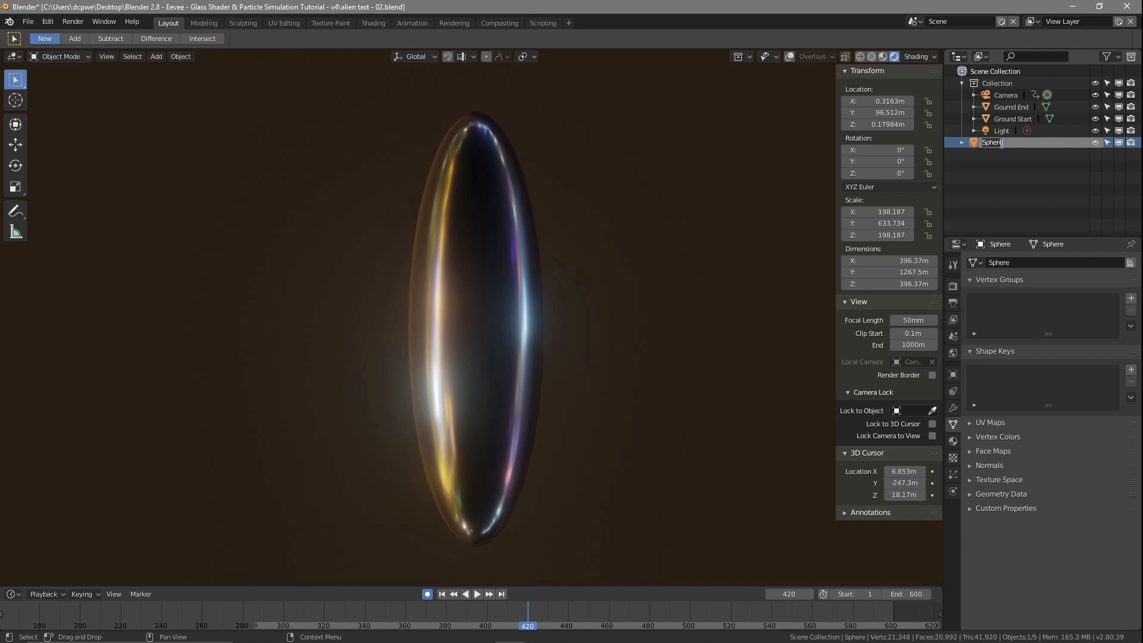
{"action": "key", "text": "BackSpace"}
{"action": "key", "text": "BackSpace"}
{"action": "key", "text": "BackSpace"}
{"action": "key", "text": "BackSpace"}
{"action": "key", "text": "BackSpace"}
{"action": "key", "text": "BackSpace"}
{"action": "type", "text": "background"}
{"action": "key", "text": "Return"}
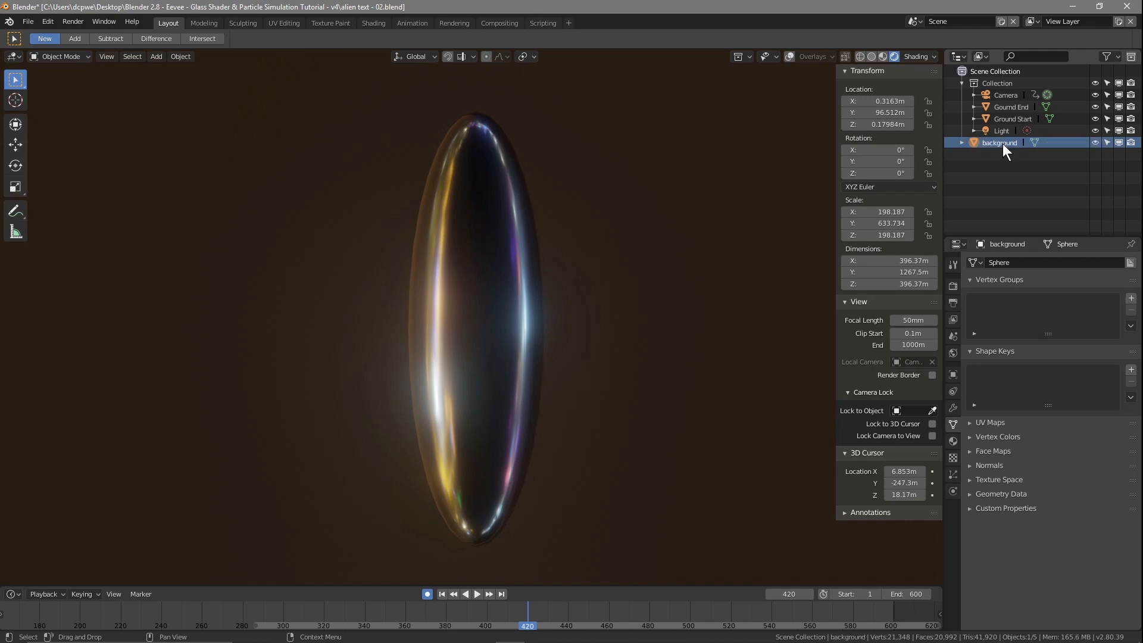
Step: Hide the background object, select the Camera, and turn on the viewport overlays in the top view
{"action": "left_click", "coordinate": [1095, 142]}
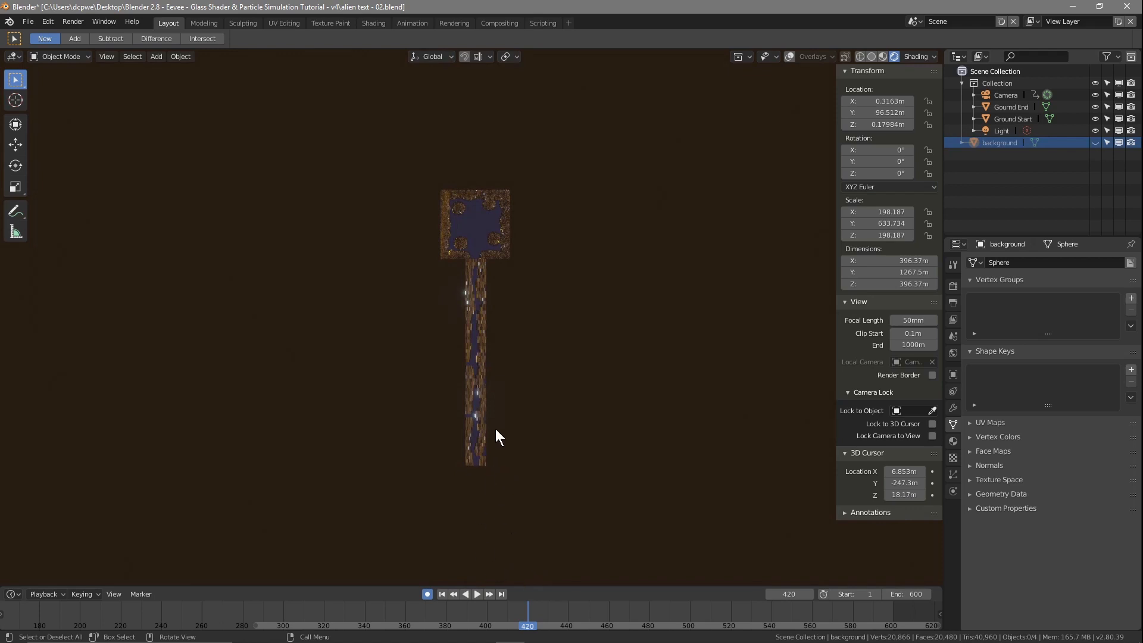
{"action": "scroll", "coordinate": [497, 444], "scroll_direction": "up", "scroll_amount": 3}
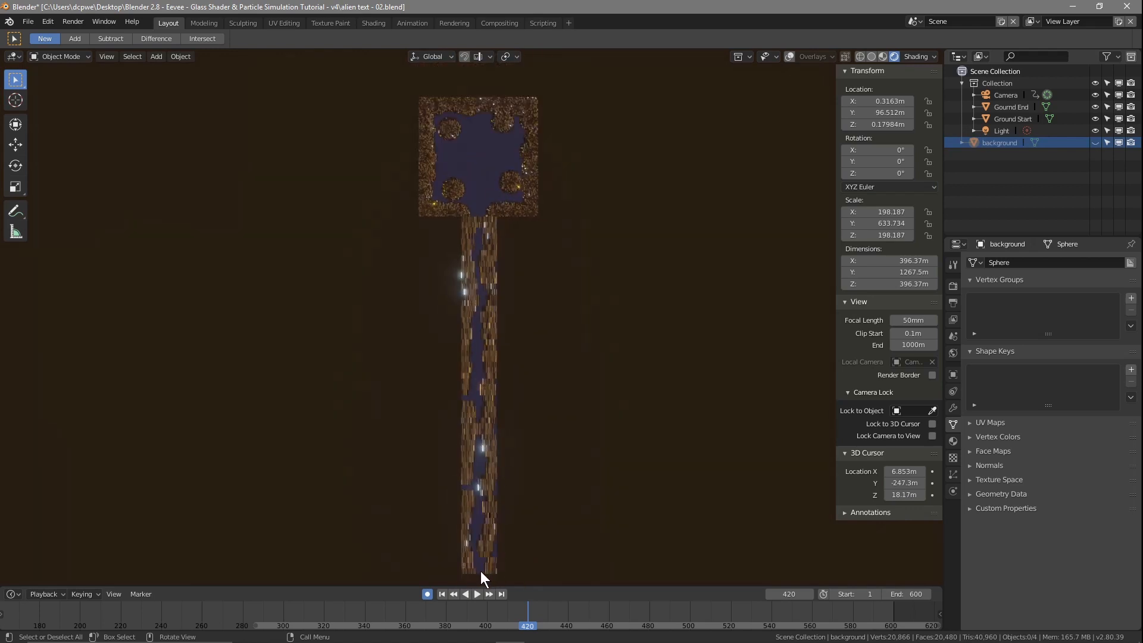
{"action": "left_click", "coordinate": [998, 95]}
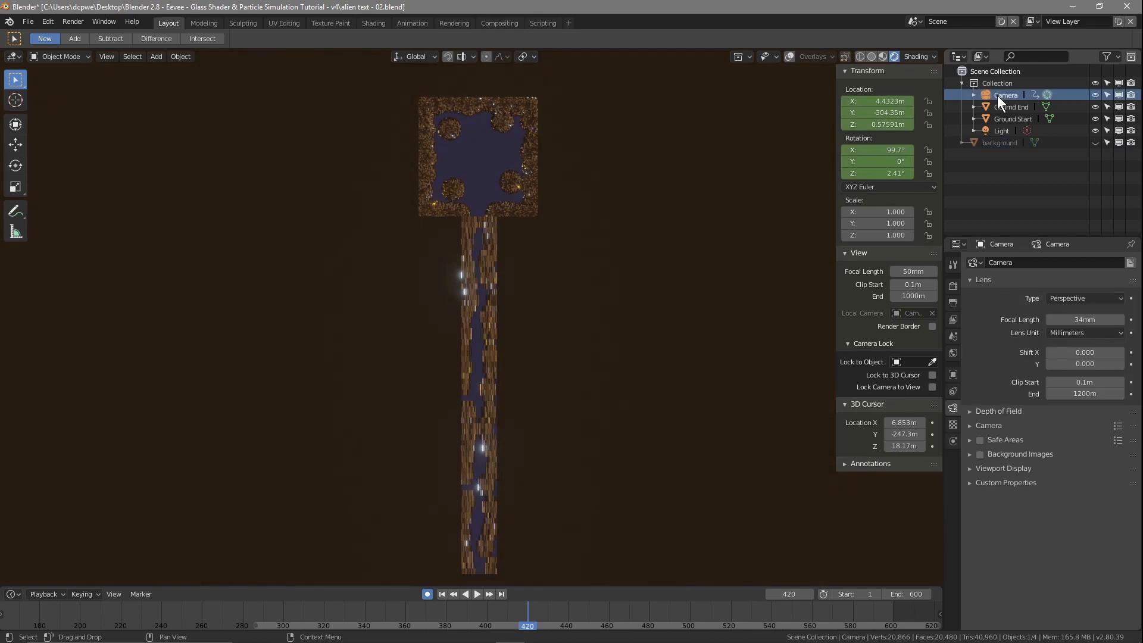
{"action": "scroll", "coordinate": [689, 385], "scroll_direction": "down", "scroll_amount": 1}
{"action": "scroll", "coordinate": [658, 406], "scroll_direction": "up", "scroll_amount": 2}
{"action": "scroll", "coordinate": [657, 406], "scroll_direction": "up", "scroll_amount": 5}
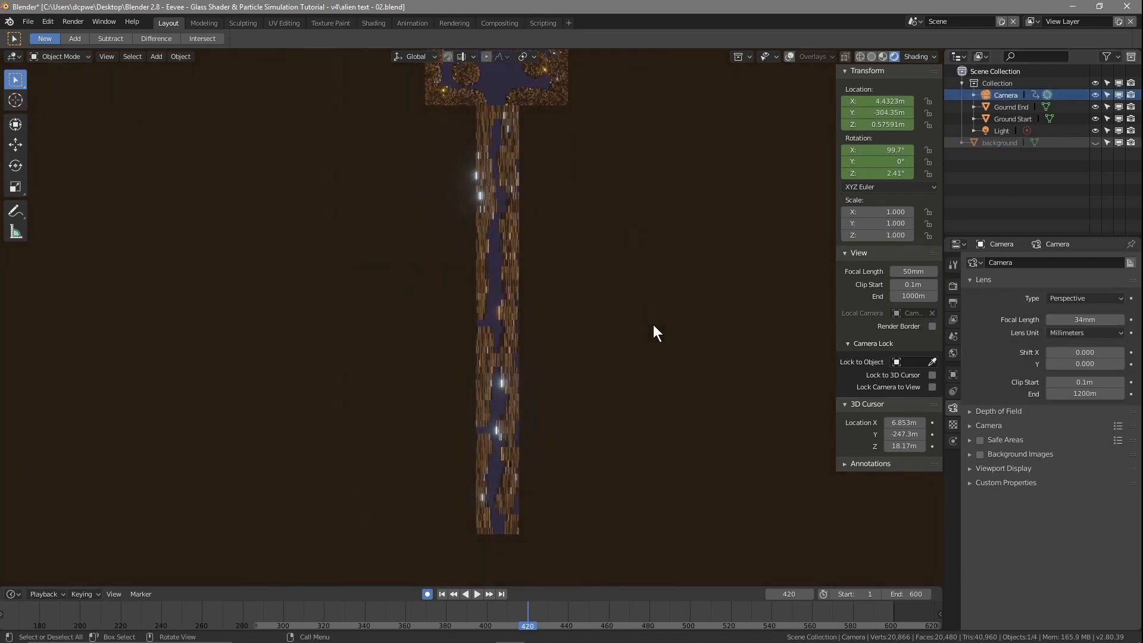
{"action": "middle_click_drag", "start_coordinate": [648, 391], "coordinate": [626, 132], "text": "shift"}
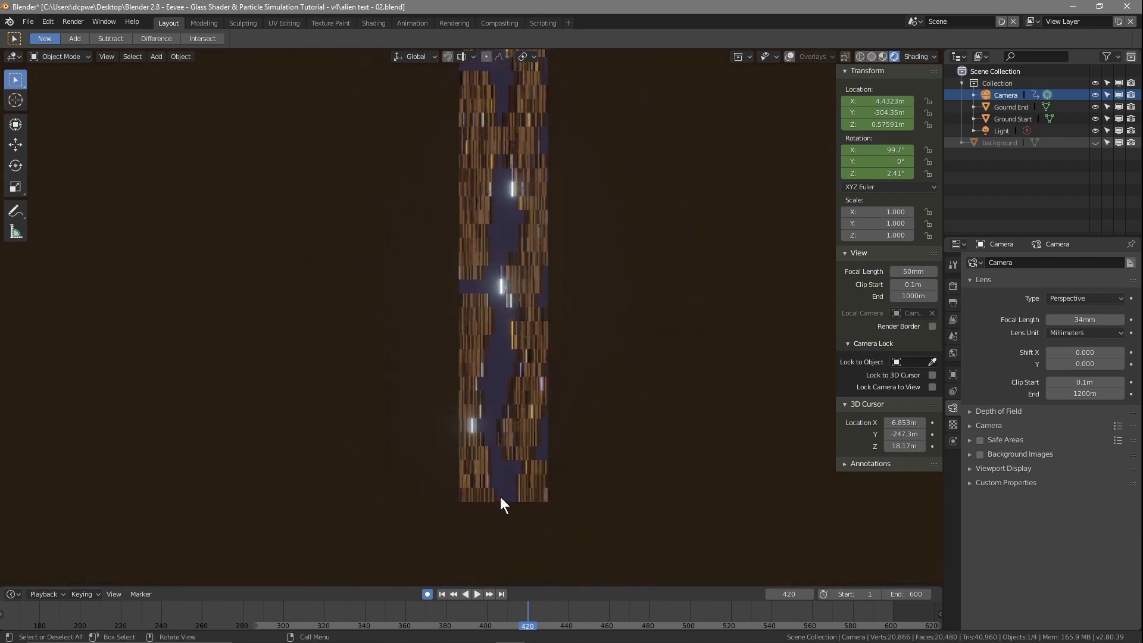
{"action": "scroll", "coordinate": [619, 455], "scroll_direction": "down", "scroll_amount": 1}
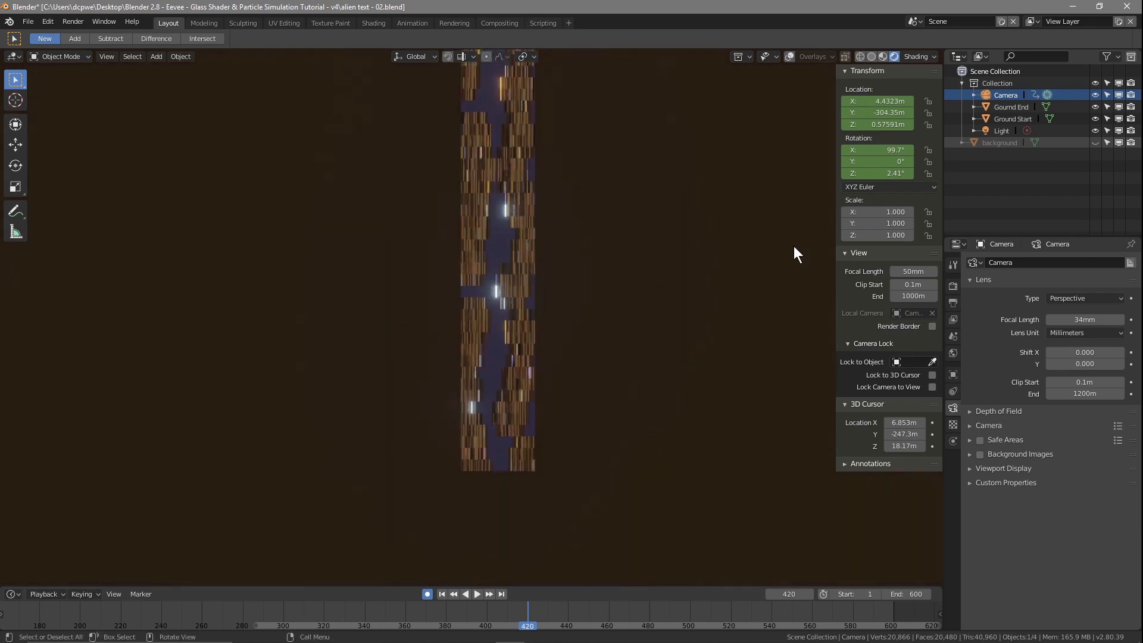
{"action": "left_click", "coordinate": [785, 58]}
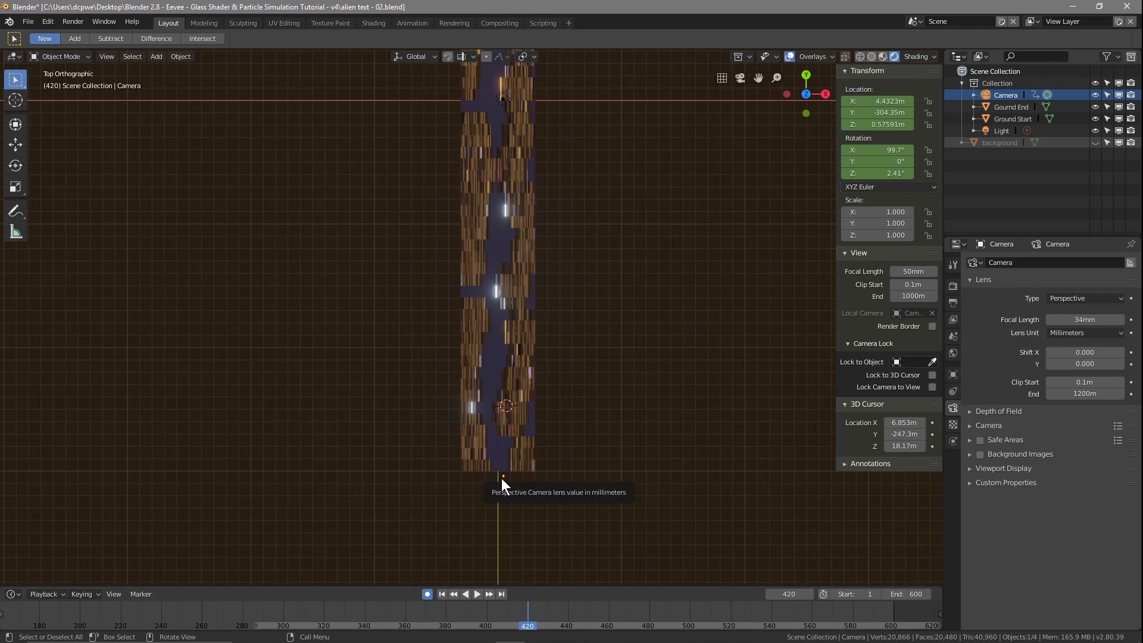
Step: Move the Camera along Y to 343.03 m at frame 420, into the square clearing at the corridor's far end
{"action": "middle_click_drag", "start_coordinate": [650, 272], "coordinate": [638, 387], "text": "shift"}
{"action": "scroll", "coordinate": [643, 373], "scroll_direction": "down", "scroll_amount": 2}
{"action": "middle_click_drag", "start_coordinate": [625, 319], "coordinate": [628, 394], "text": "shift"}
{"action": "scroll", "coordinate": [628, 394], "scroll_direction": "down", "scroll_amount": 1}
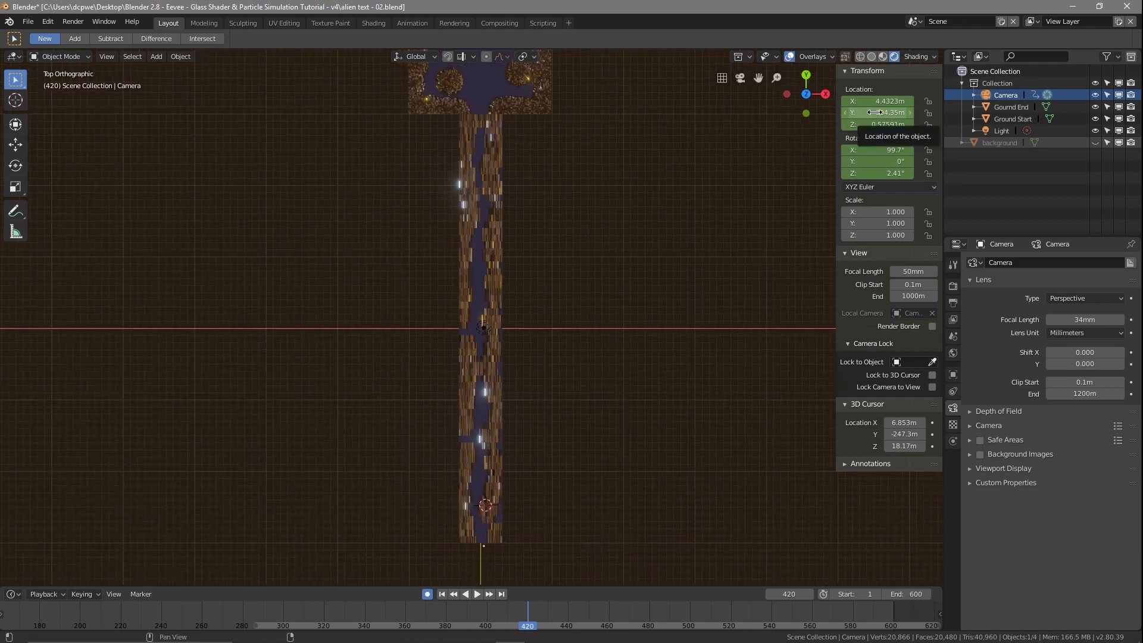
{"action": "middle_click_drag", "start_coordinate": [619, 195], "coordinate": [619, 241], "text": "shift"}
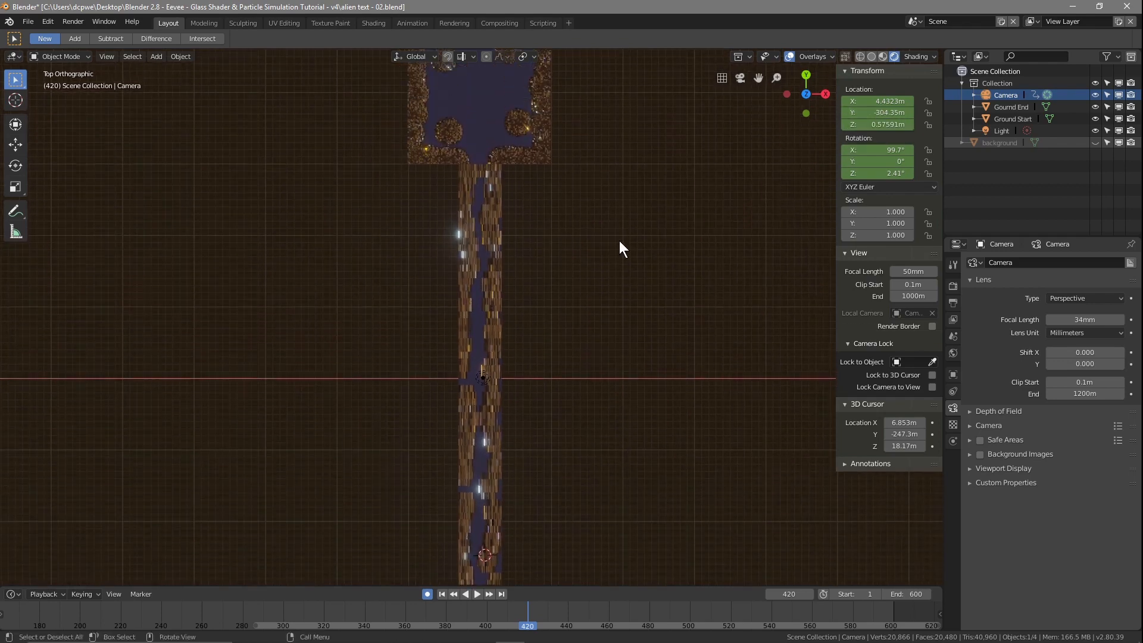
{"action": "scroll", "coordinate": [616, 256], "scroll_direction": "down", "scroll_amount": 1}
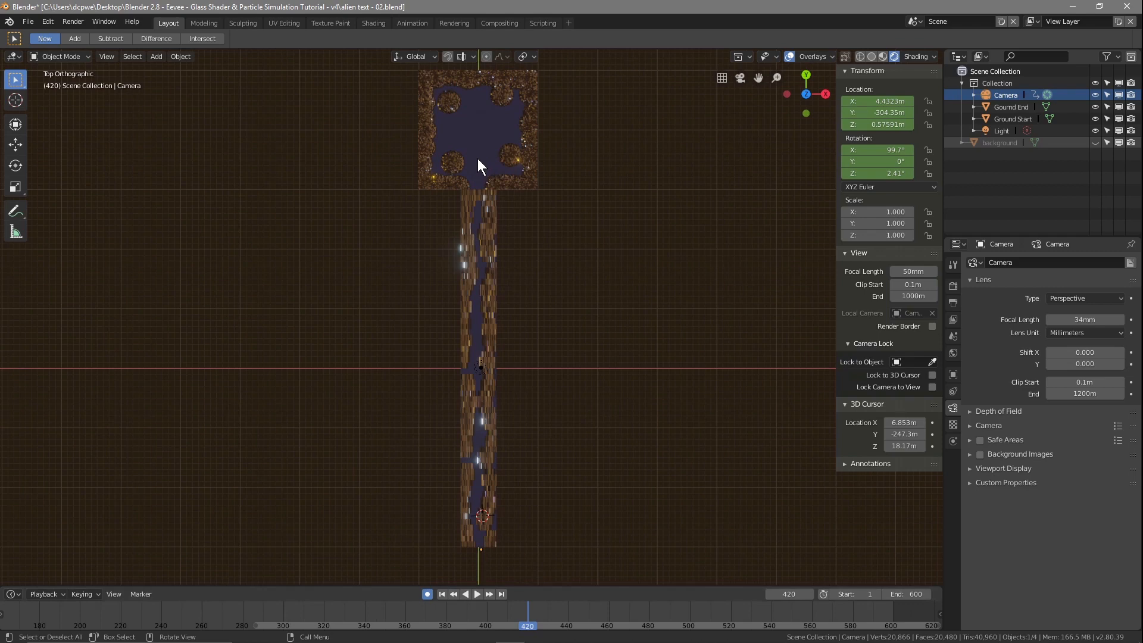
{"action": "left_click_drag", "start_coordinate": [870, 112], "coordinate": [871, 112]}
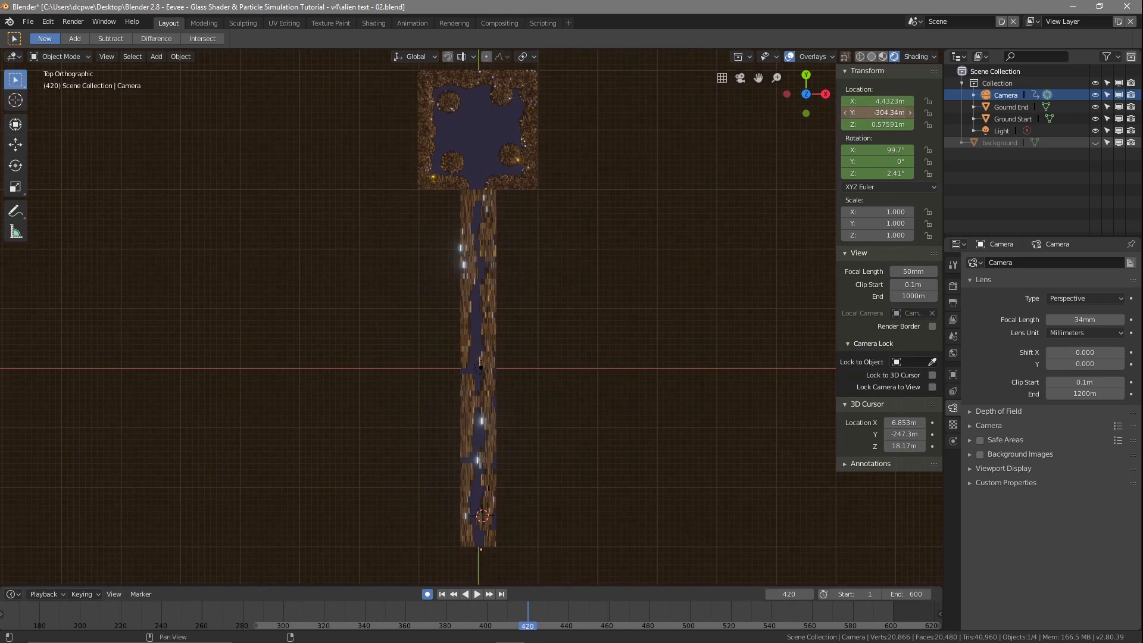
{"action": "left_click_drag", "start_coordinate": [872, 112], "coordinate": [1054, 112]}
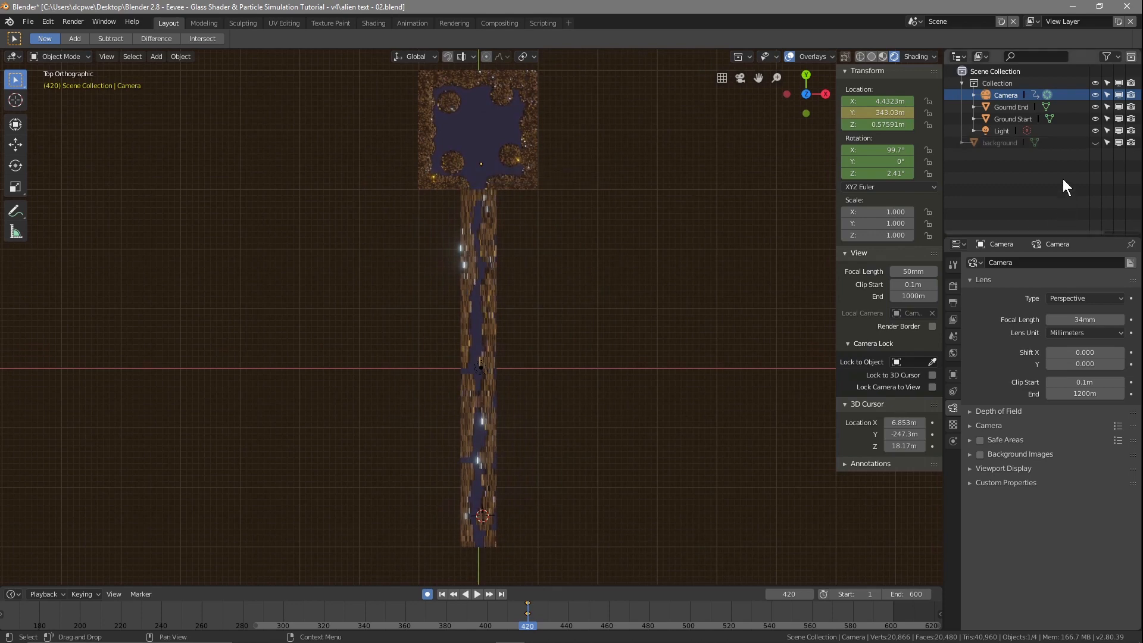
Step: Return to frame 1 and turn off automatic keyframing
{"action": "left_click", "coordinate": [441, 594]}
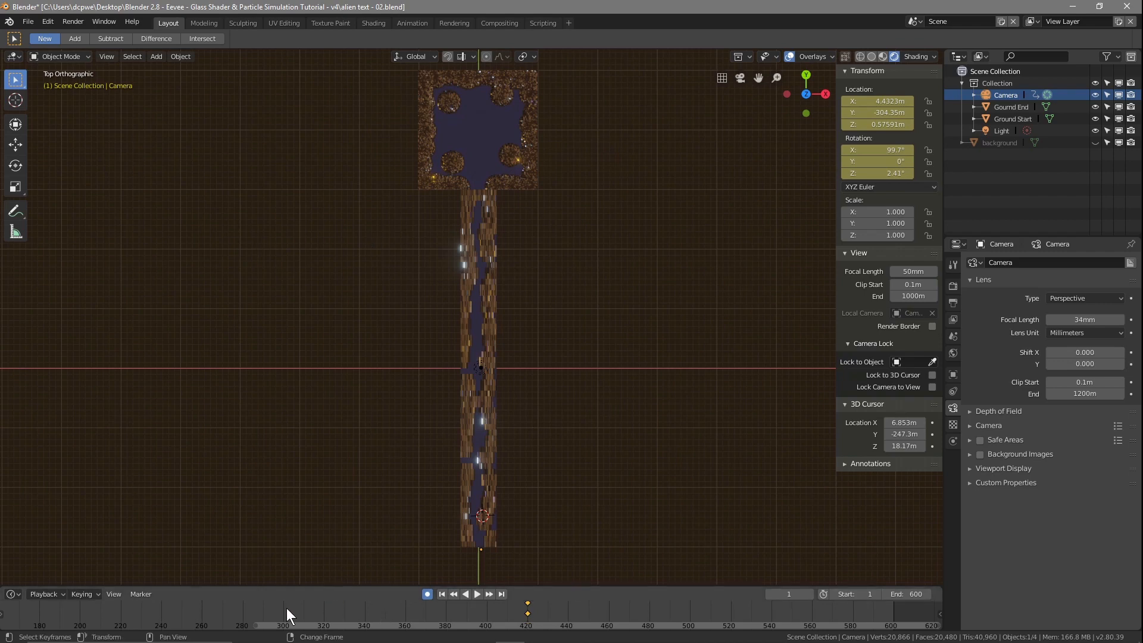
{"action": "left_click", "coordinate": [427, 594]}
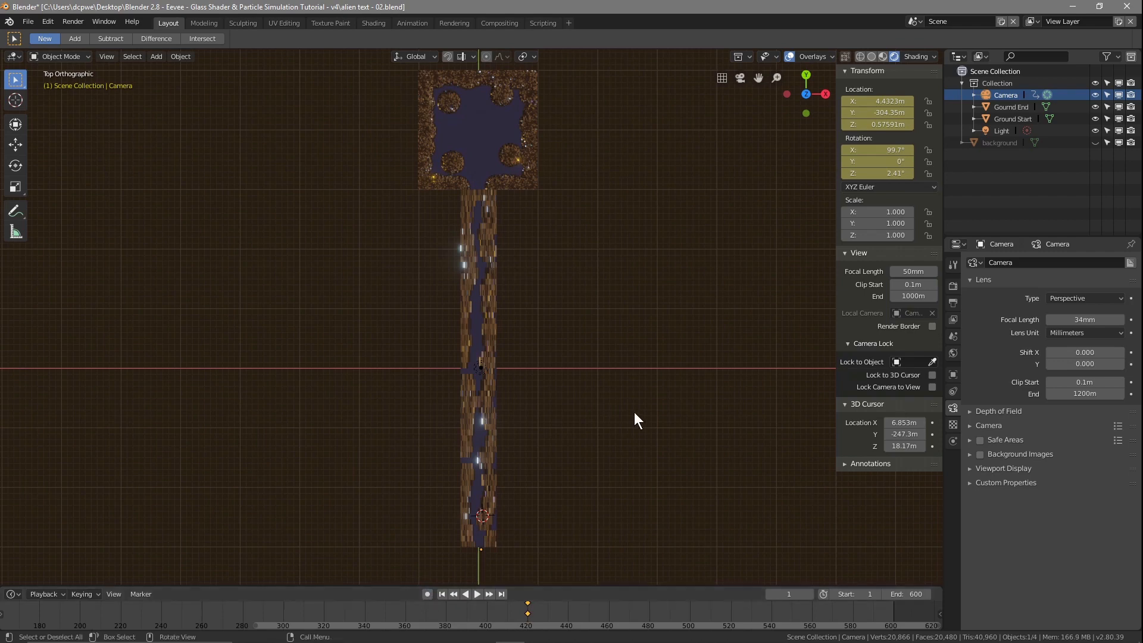
Step: Look through the camera and unhide the background object
{"action": "key", "text": "KP_0"}
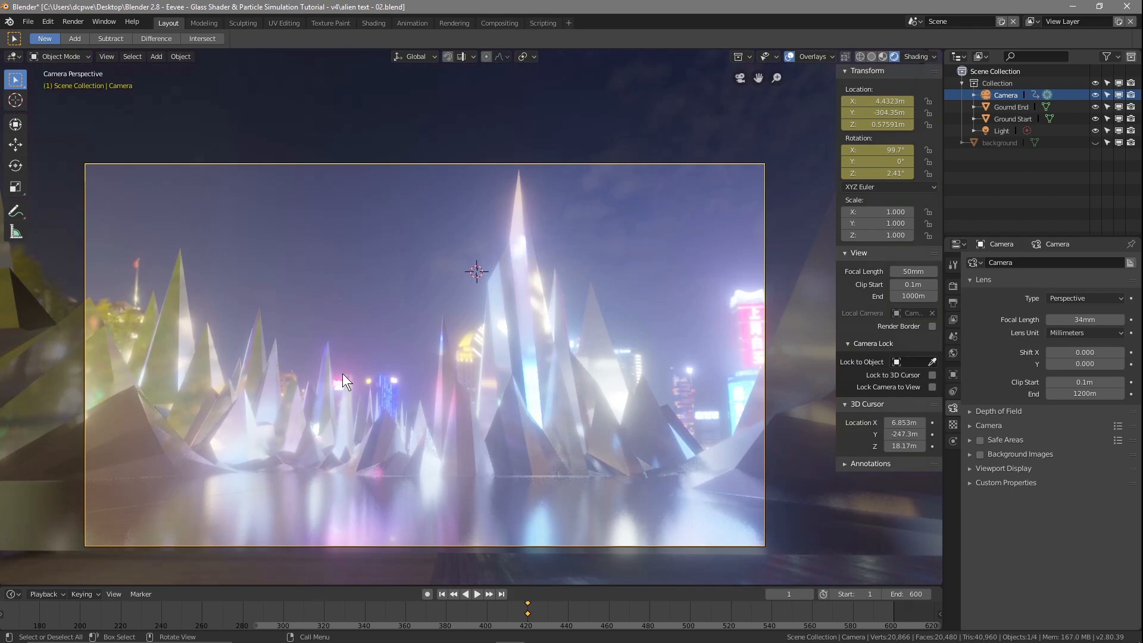
{"action": "left_click", "coordinate": [1095, 142]}
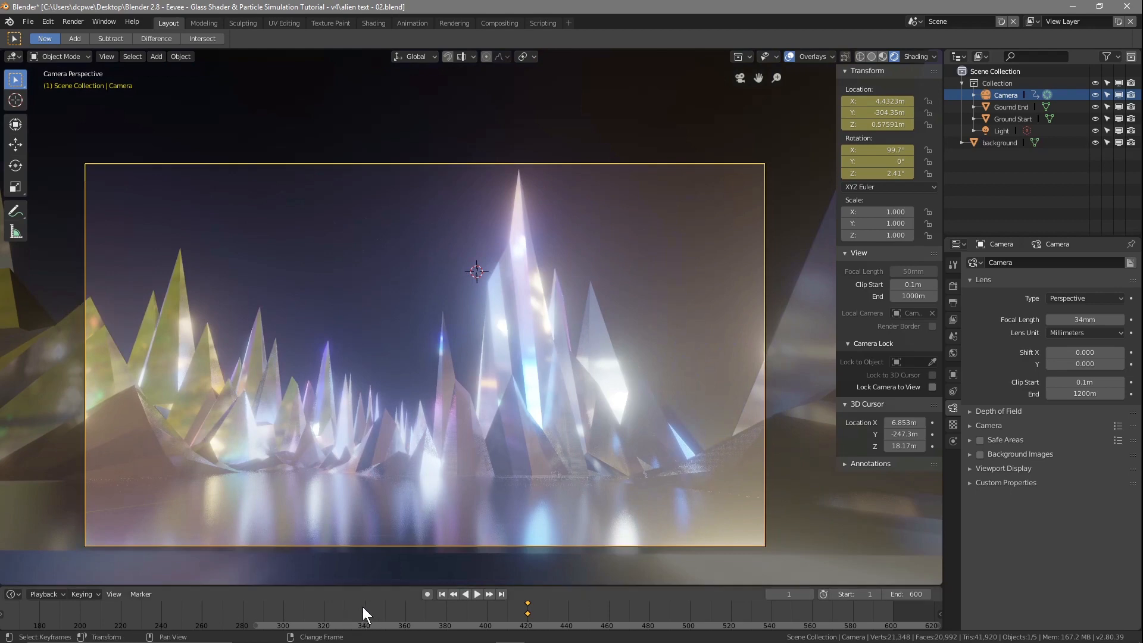
Step: Preview the start of the camera animation by playing and scrubbing the timeline, ending at frame 1
{"action": "scroll", "coordinate": [362, 606], "scroll_direction": "down", "scroll_amount": 3}
{"action": "scroll", "coordinate": [363, 606], "scroll_direction": "down", "scroll_amount": 2}
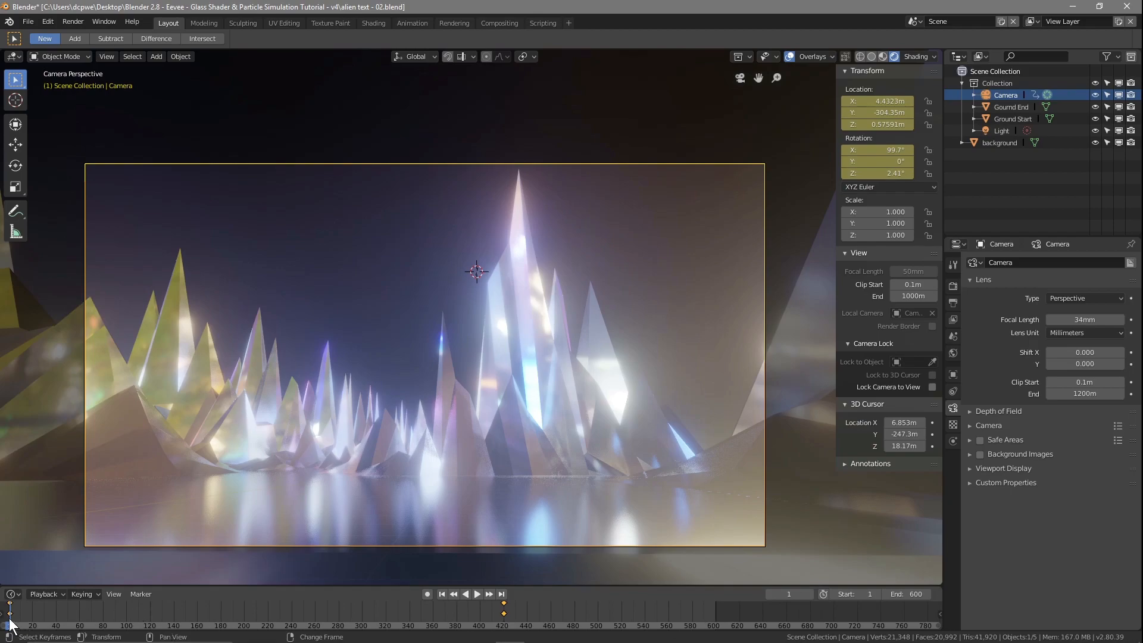
{"action": "key", "text": "space"}
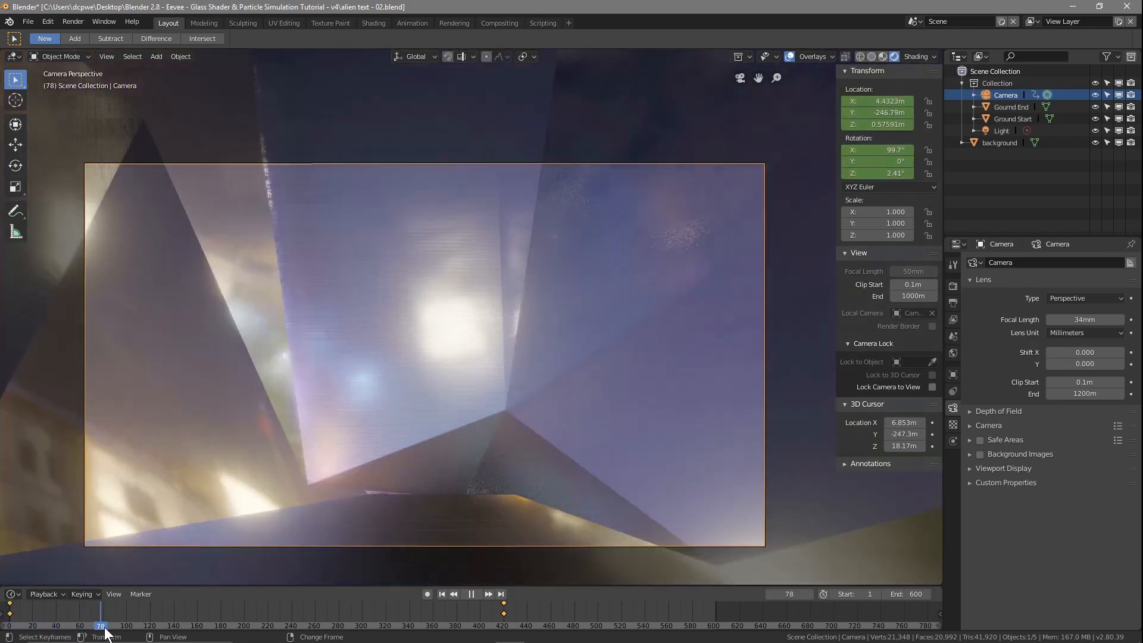
{"action": "left_click_drag", "start_coordinate": [105, 632], "coordinate": [8, 630]}
{"action": "scroll", "coordinate": [249, 609], "scroll_direction": "up", "scroll_amount": 4}
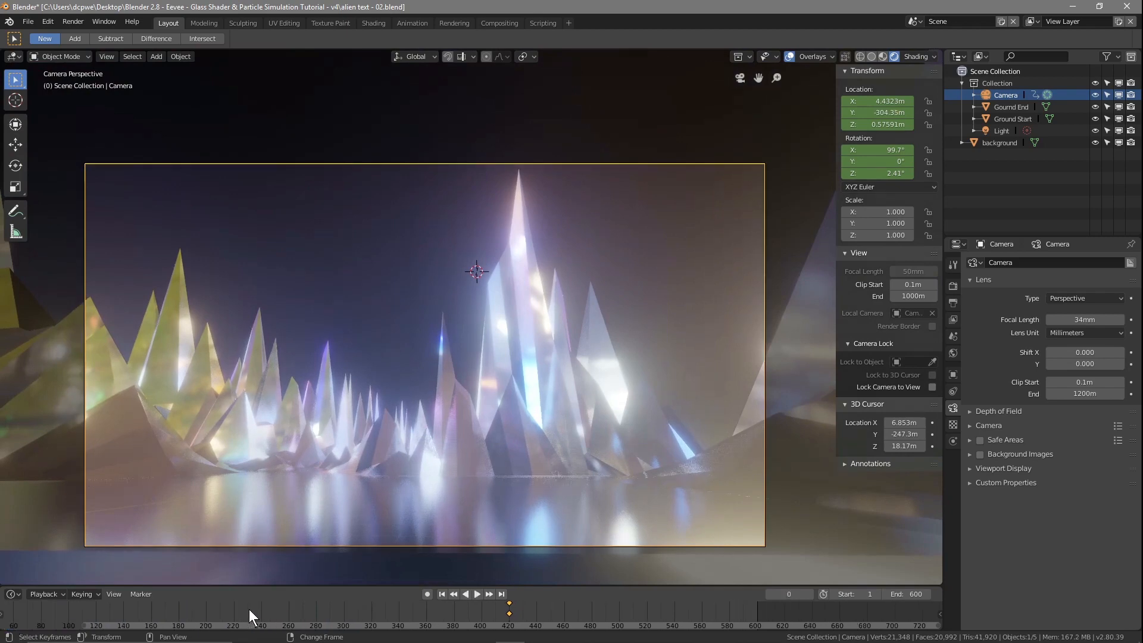
{"action": "scroll", "coordinate": [256, 609], "scroll_direction": "up", "scroll_amount": 3}
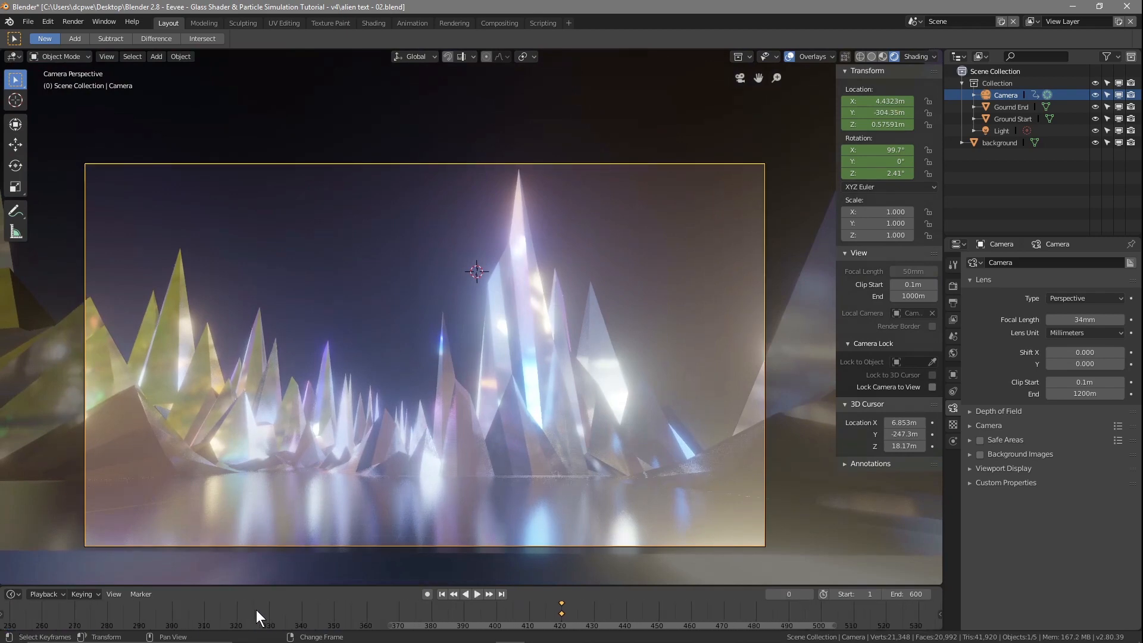
{"action": "left_click_drag", "start_coordinate": [459, 626], "coordinate": [28, 629]}
{"action": "key", "text": "space"}
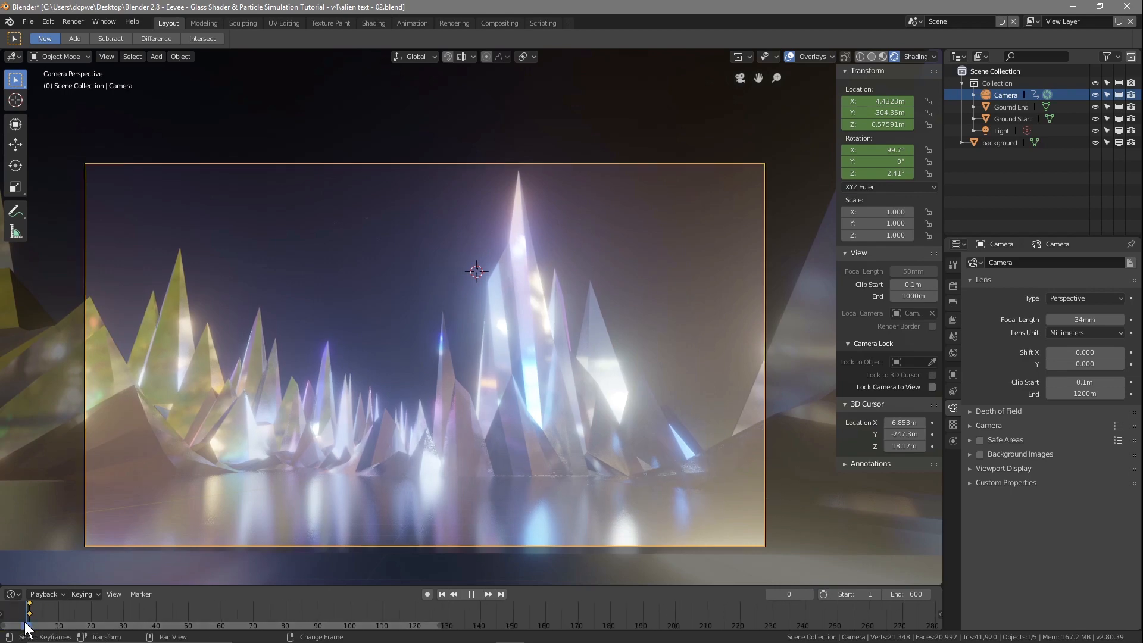
{"action": "key", "text": "space"}
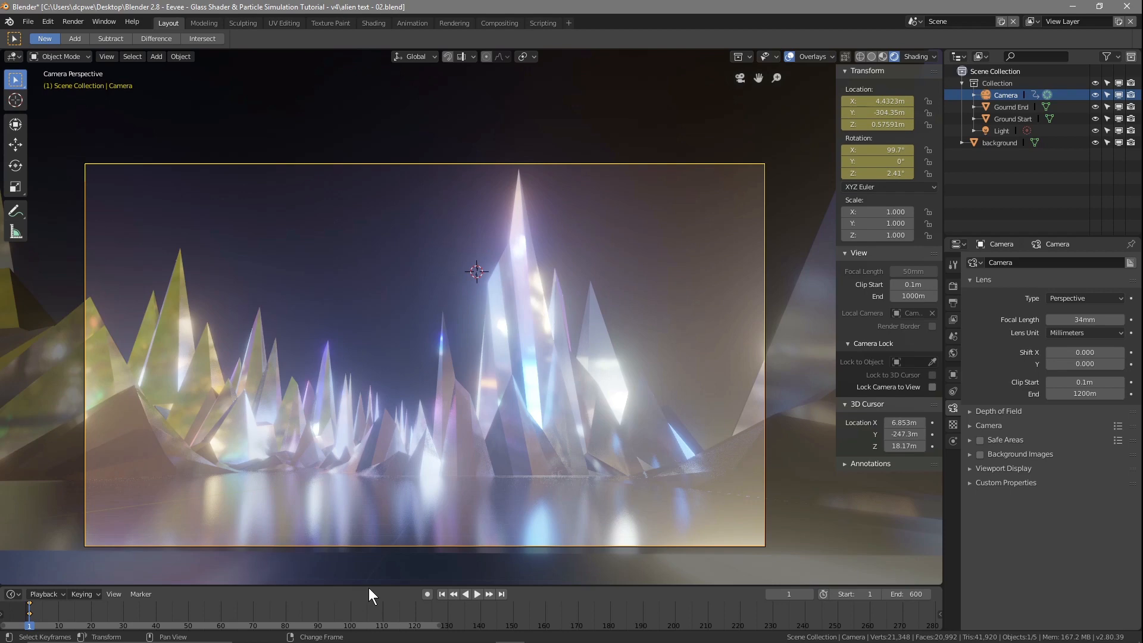
Step: Turn automatic keyframing back on and move the playhead to frame 50
{"action": "scroll", "coordinate": [606, 619], "scroll_direction": "down", "scroll_amount": 2}
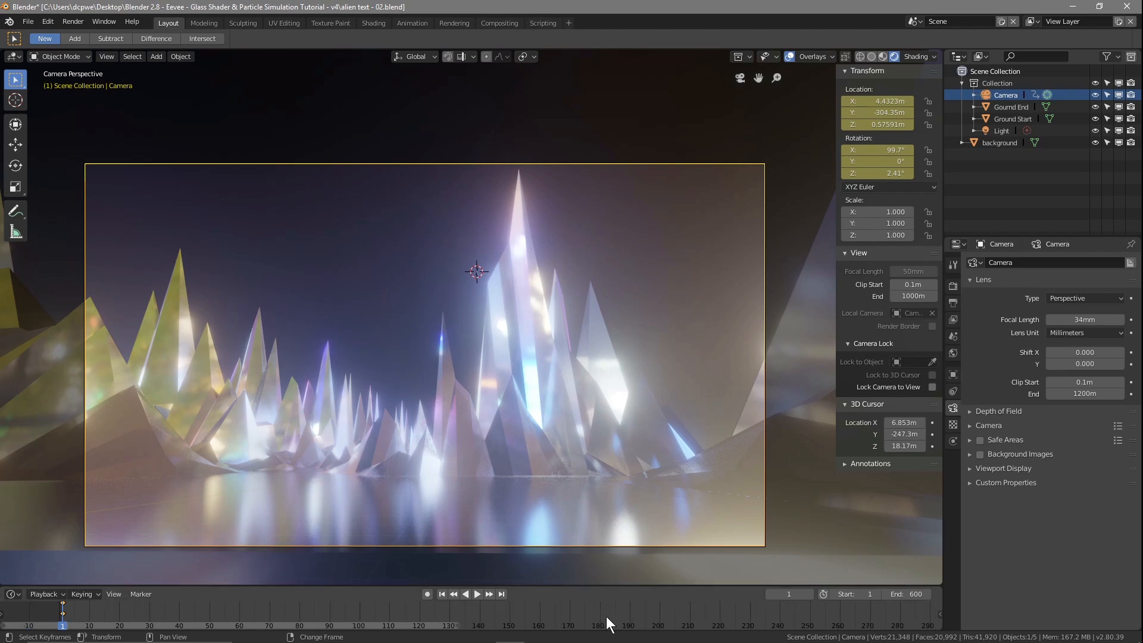
{"action": "scroll", "coordinate": [418, 625], "scroll_direction": "right", "scroll_amount": 3, "text": "ctrl"}
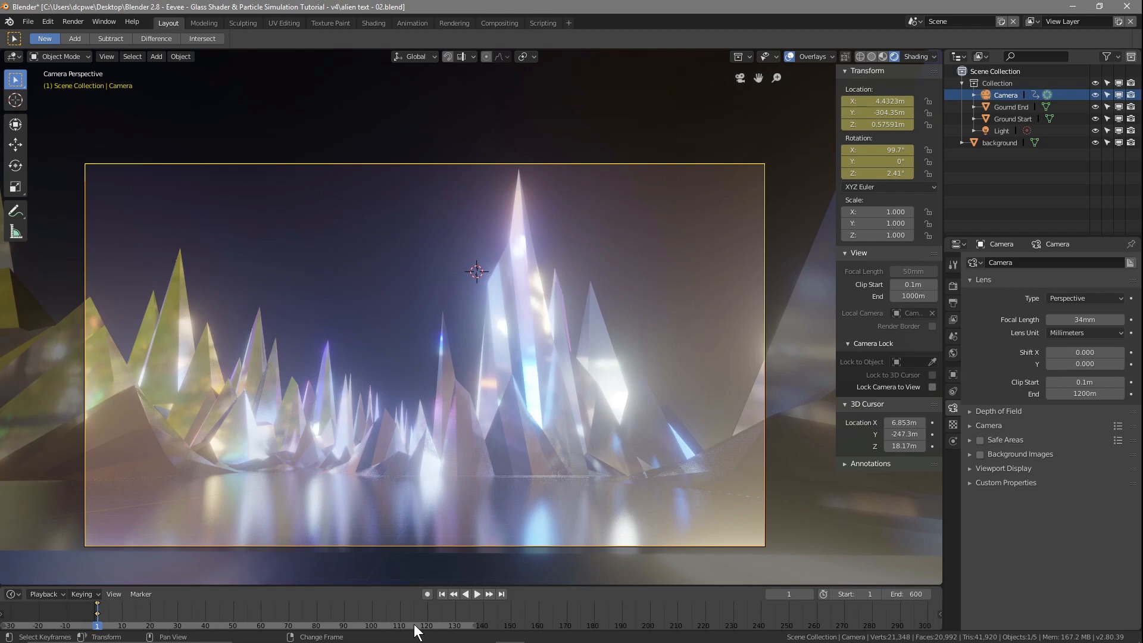
{"action": "left_click", "coordinate": [429, 591]}
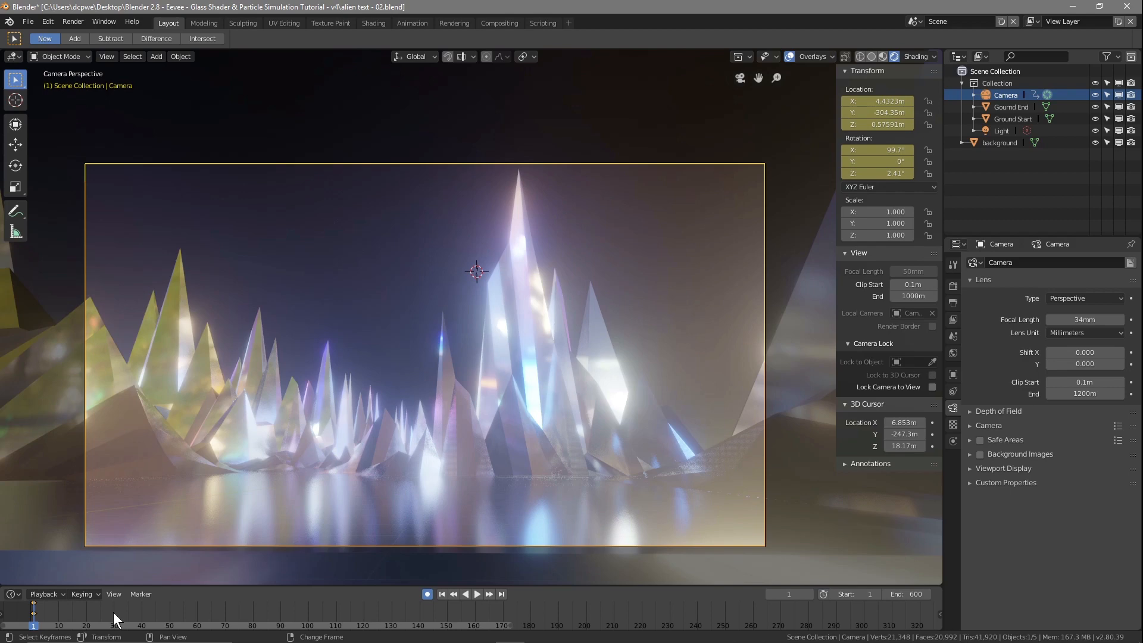
{"action": "left_click", "coordinate": [169, 612]}
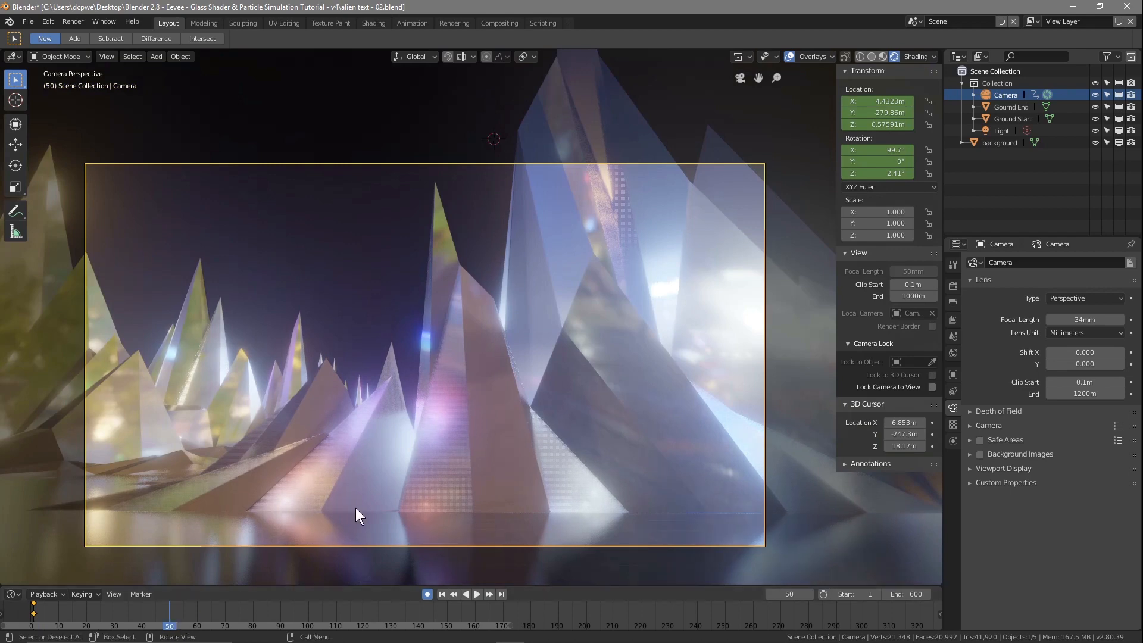
Step: Scrub from the start of the timeline to frame 50 to review the camera's approach to the crystals
{"action": "right_click_drag", "start_coordinate": [168, 623], "coordinate": [35, 623]}
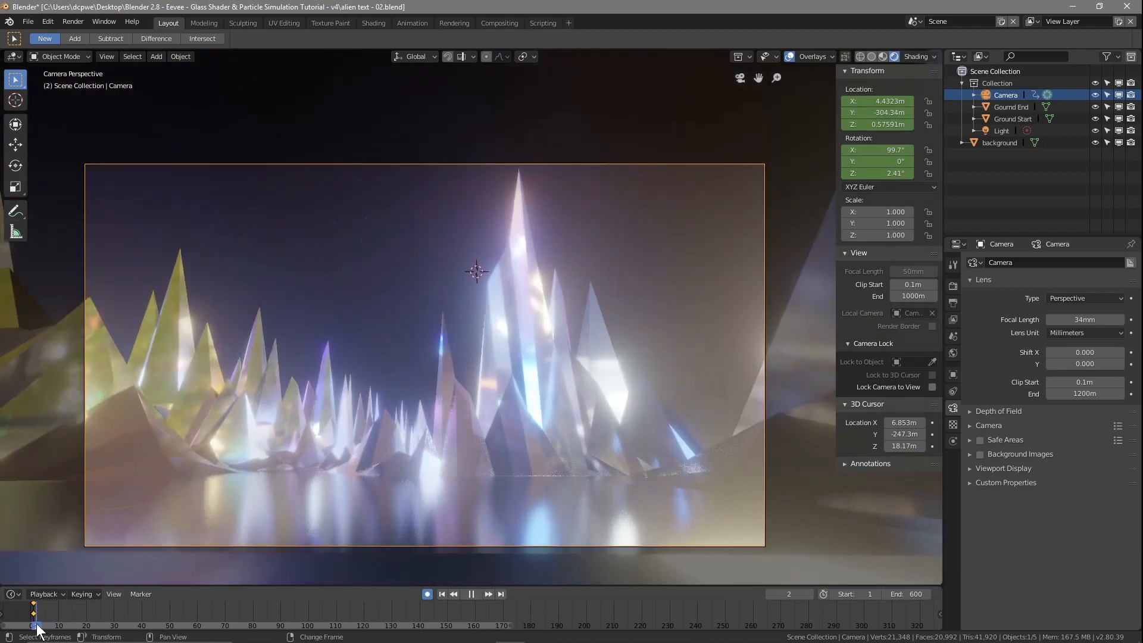
{"action": "key", "text": "space"}
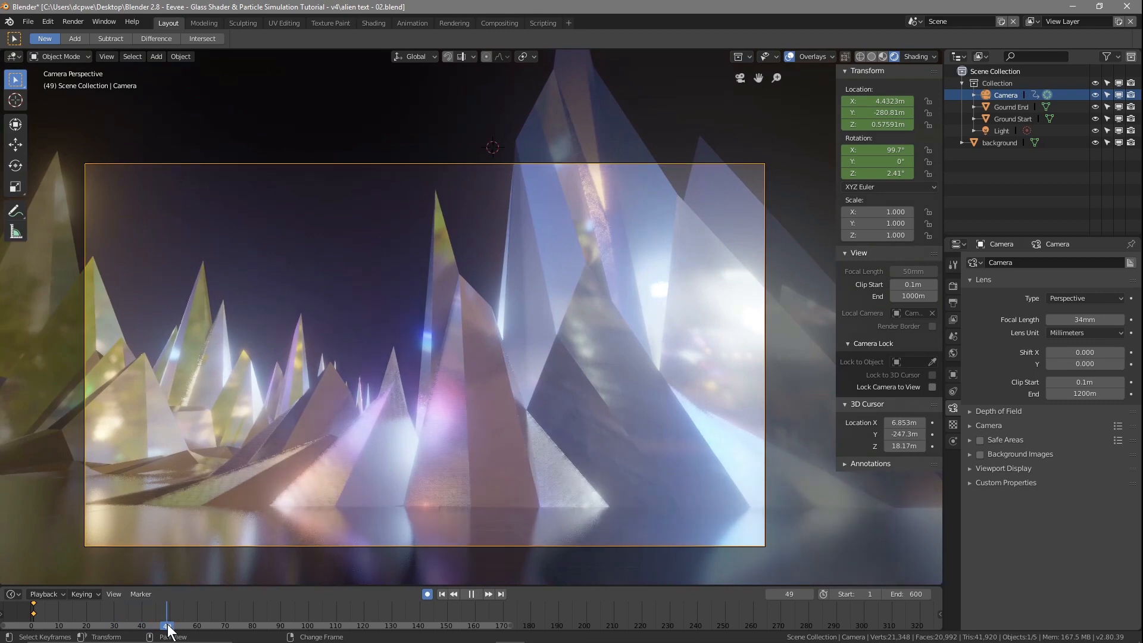
{"action": "key", "text": "space"}
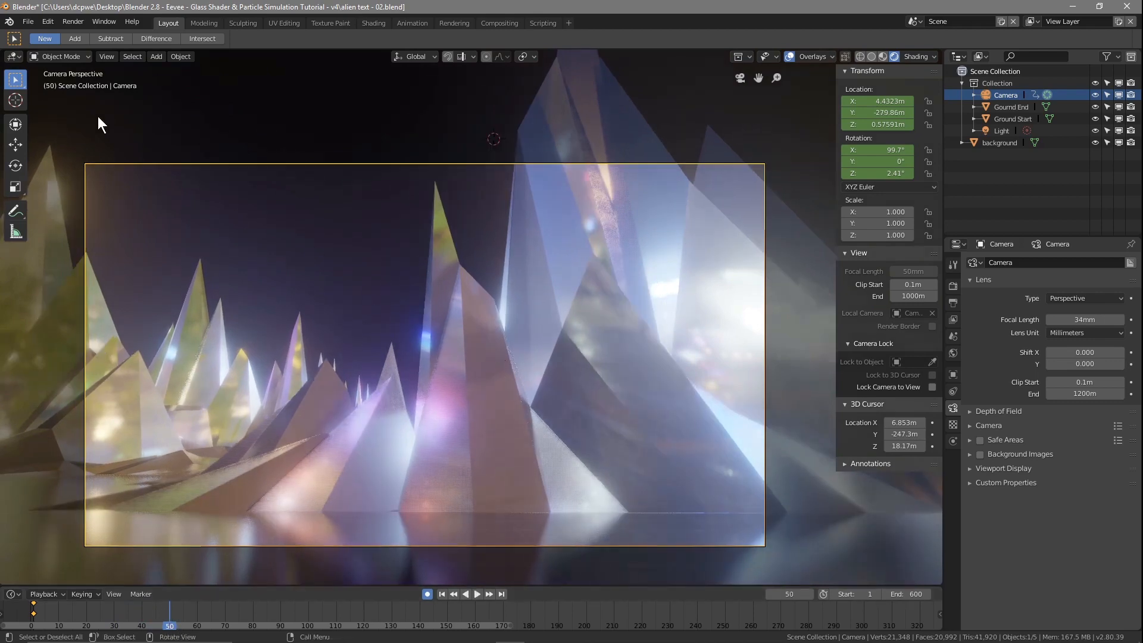
Step: Save the scene file
{"action": "left_click", "coordinate": [28, 17]}
{"action": "left_click", "coordinate": [55, 113]}
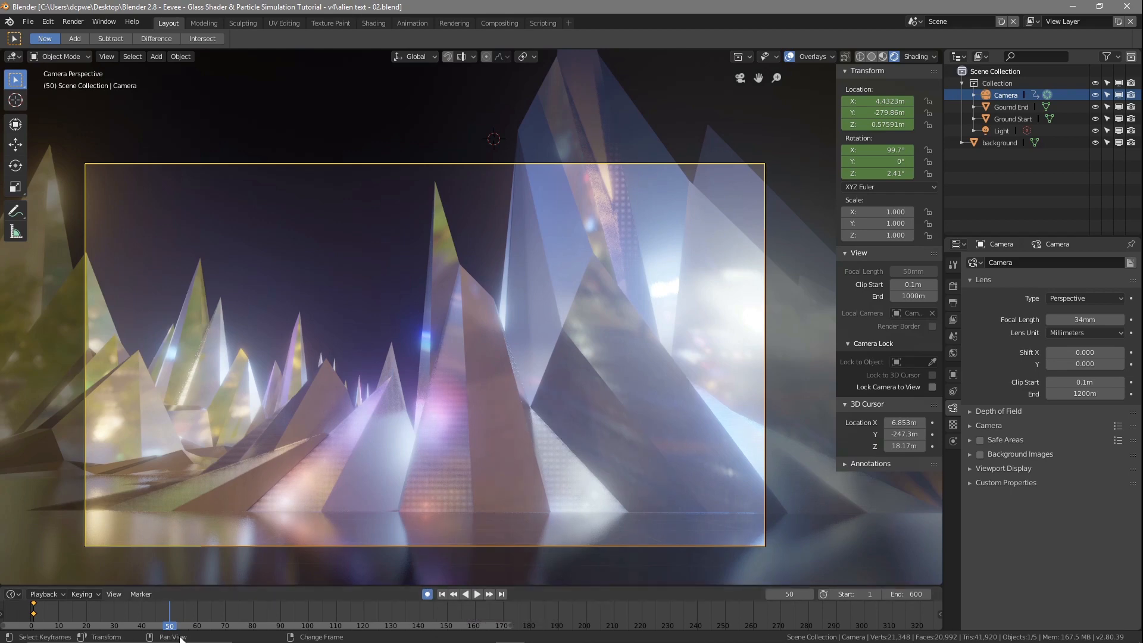
Step: Scrub to frame 30 and insert a LocRot keyframe for the camera there
{"action": "left_click", "coordinate": [133, 603]}
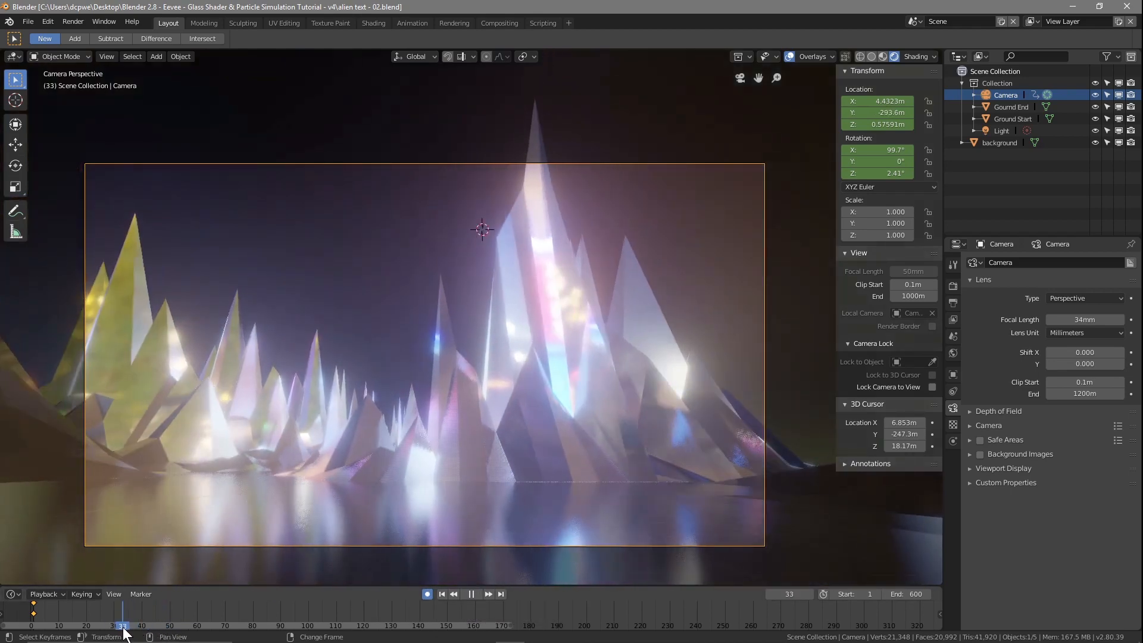
{"action": "key", "text": "space"}
{"action": "left_click_drag", "start_coordinate": [133, 604], "coordinate": [113, 602]}
{"action": "key", "text": "space"}
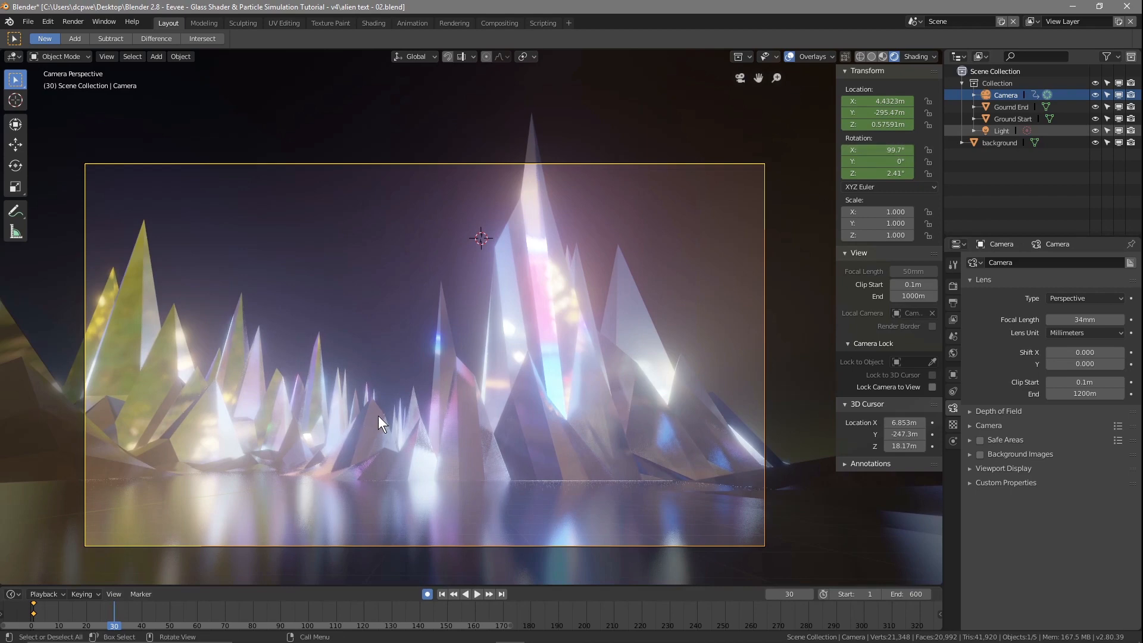
{"action": "key", "text": "i"}
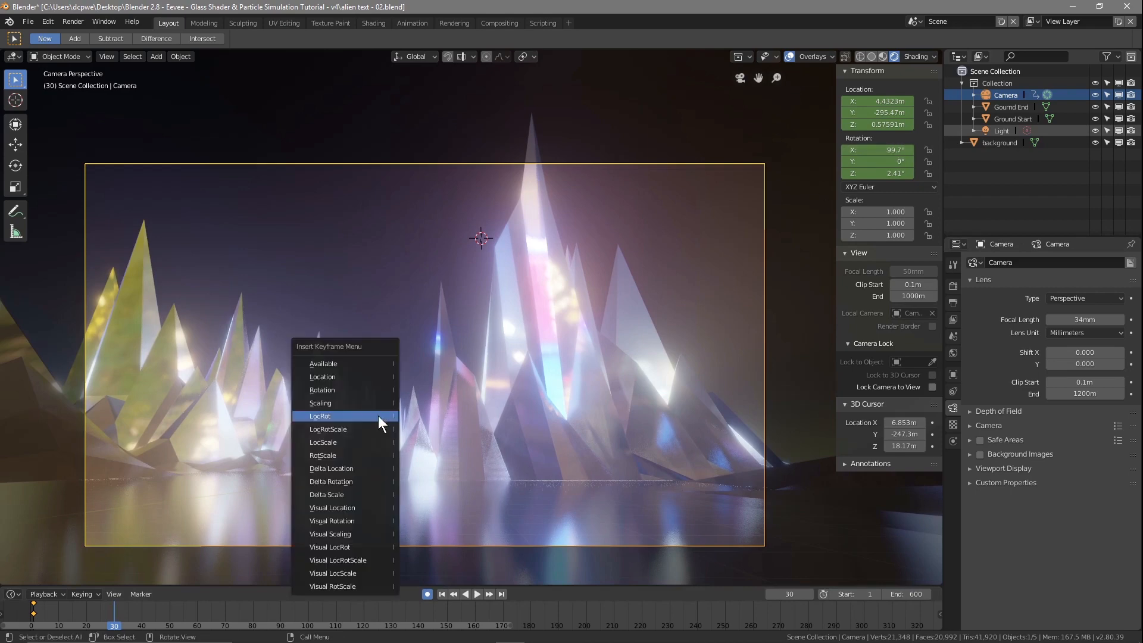
{"action": "left_click", "coordinate": [334, 420]}
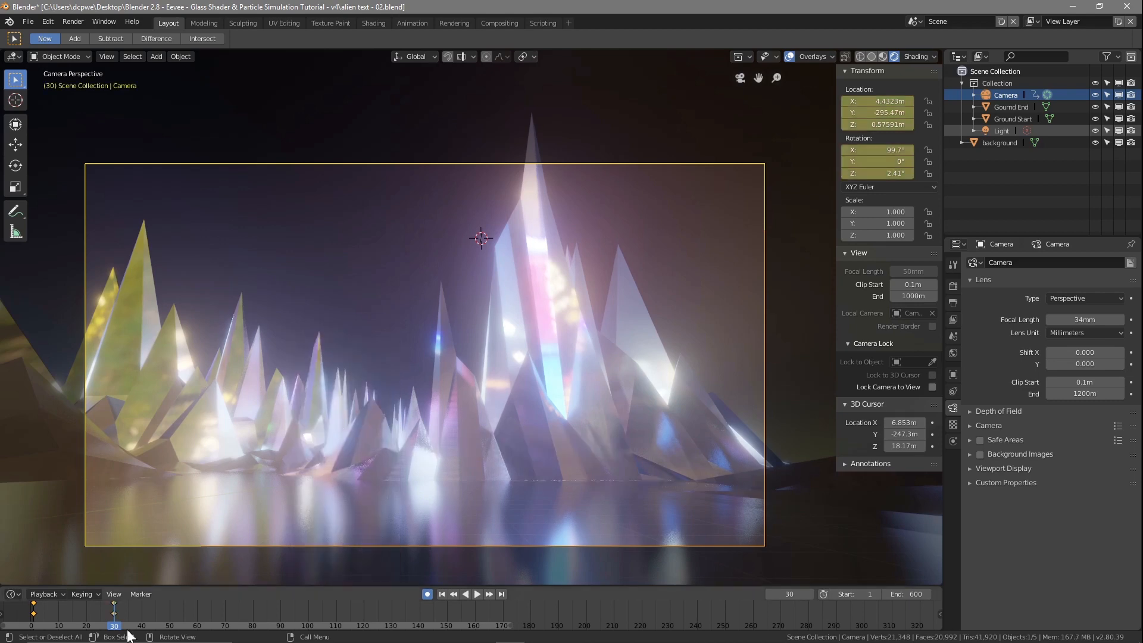
Step: At frame 50, tilt the camera to a Y rotation of -21.6° and move it to X -5.7677 m
{"action": "left_click_drag", "start_coordinate": [105, 626], "coordinate": [172, 628]}
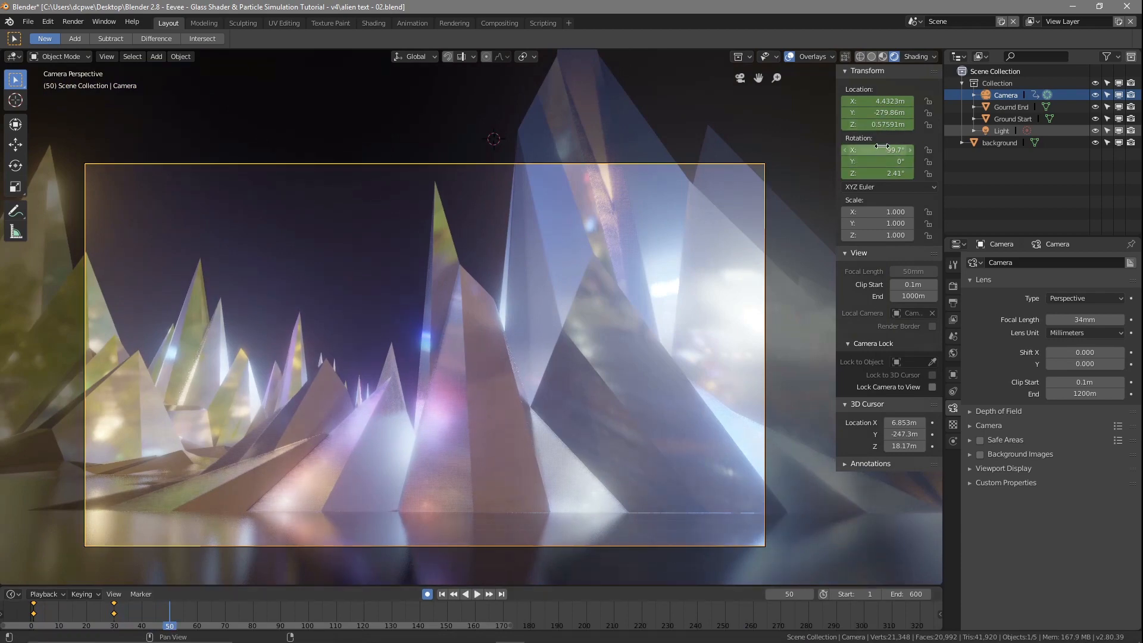
{"action": "left_click_drag", "start_coordinate": [877, 162], "coordinate": [804, 161]}
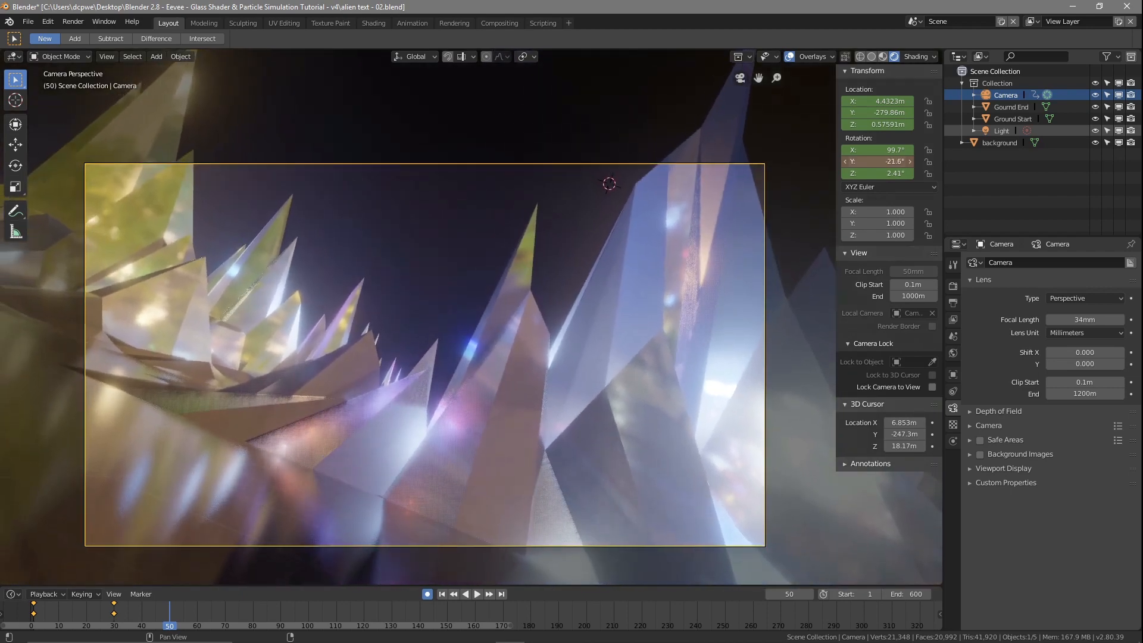
{"action": "key", "text": "i"}
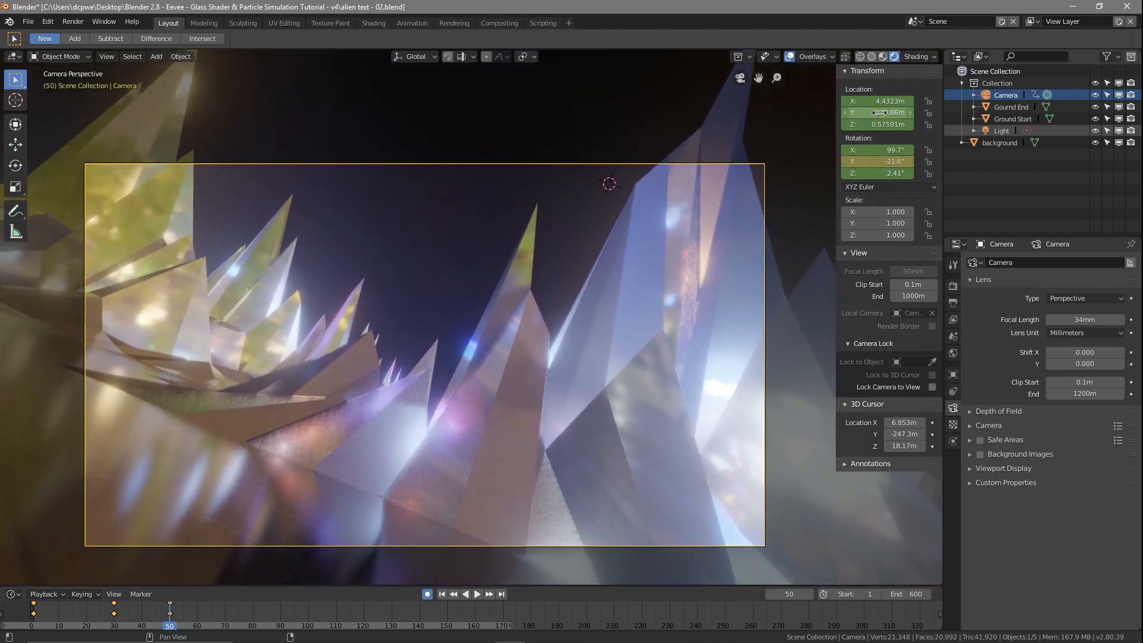
{"action": "left_click_drag", "start_coordinate": [881, 101], "coordinate": [789, 101]}
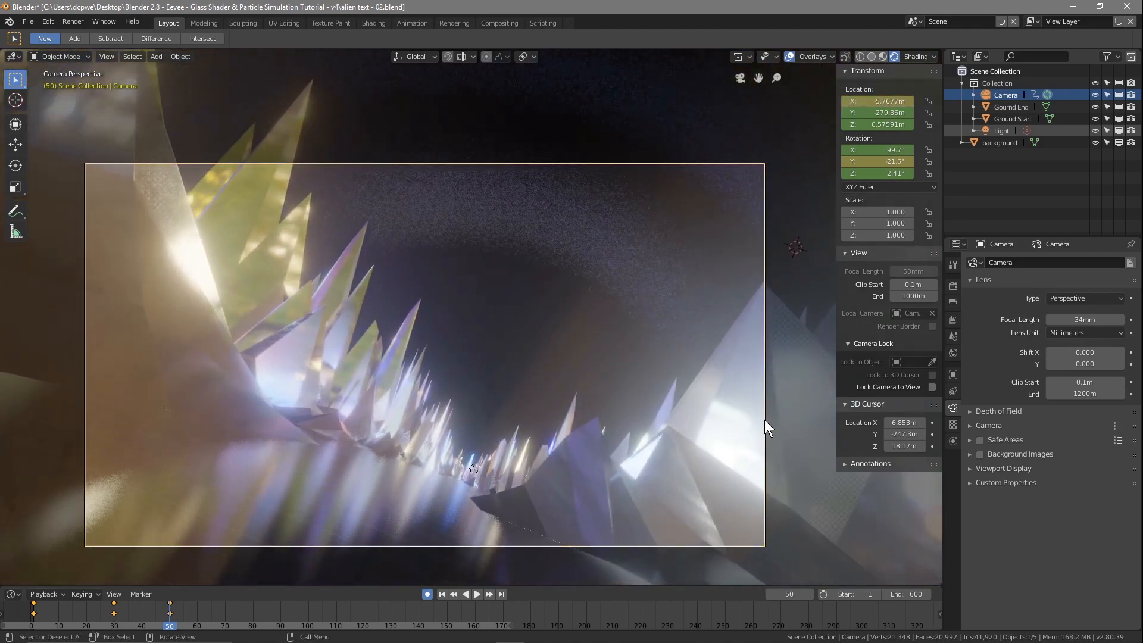
Step: Replay the motion from the start, and at frame 90 level the camera by setting its Y rotation to 0°
{"action": "left_click_drag", "start_coordinate": [170, 625], "coordinate": [29, 626]}
{"action": "key", "text": "space"}
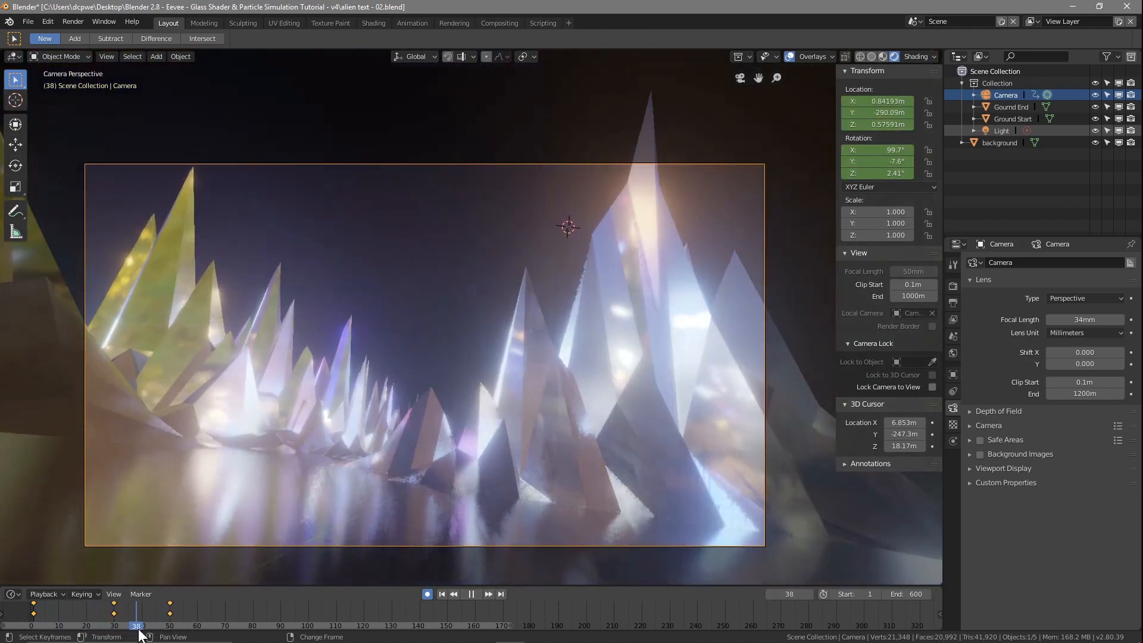
{"action": "left_click_drag", "start_coordinate": [138, 629], "coordinate": [280, 615]}
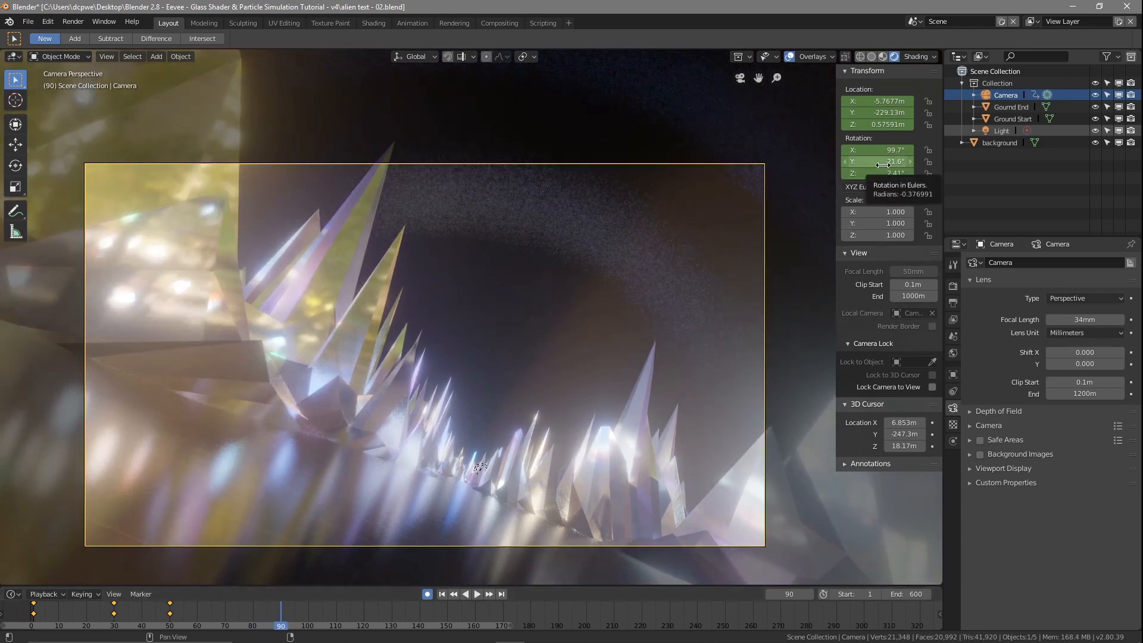
{"action": "left_click", "coordinate": [909, 164]}
{"action": "type", "text": "0"}
{"action": "key", "text": "Return"}
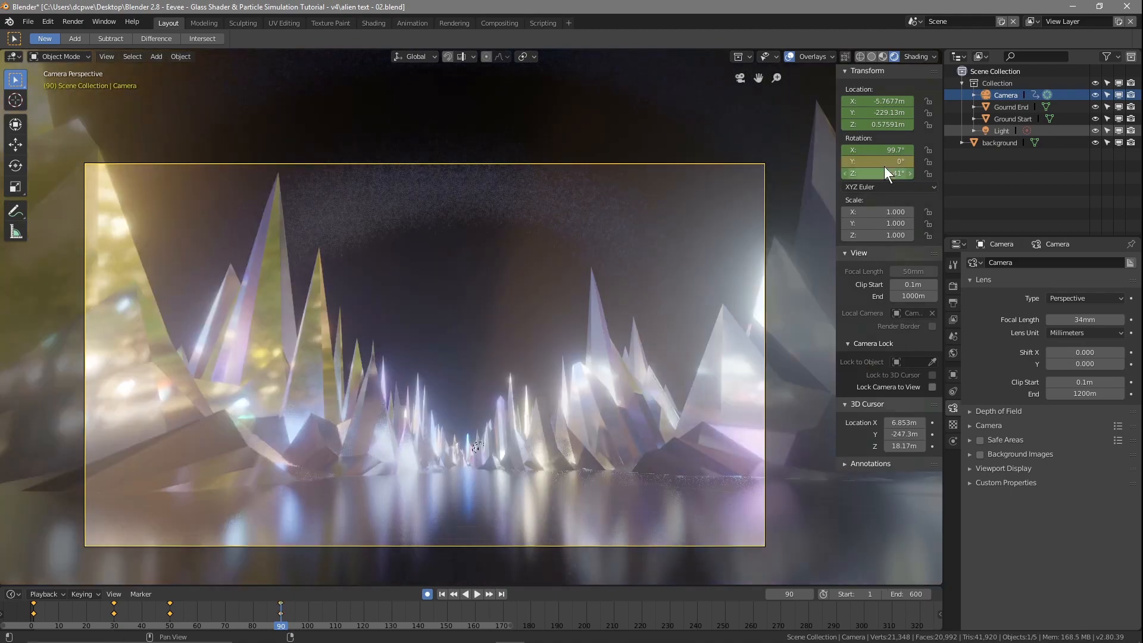
Step: Move the camera to X about -0.04 m at frame 140 and insert a LocRot keyframe at frame 165
{"action": "left_click_drag", "start_coordinate": [278, 630], "coordinate": [421, 631]}
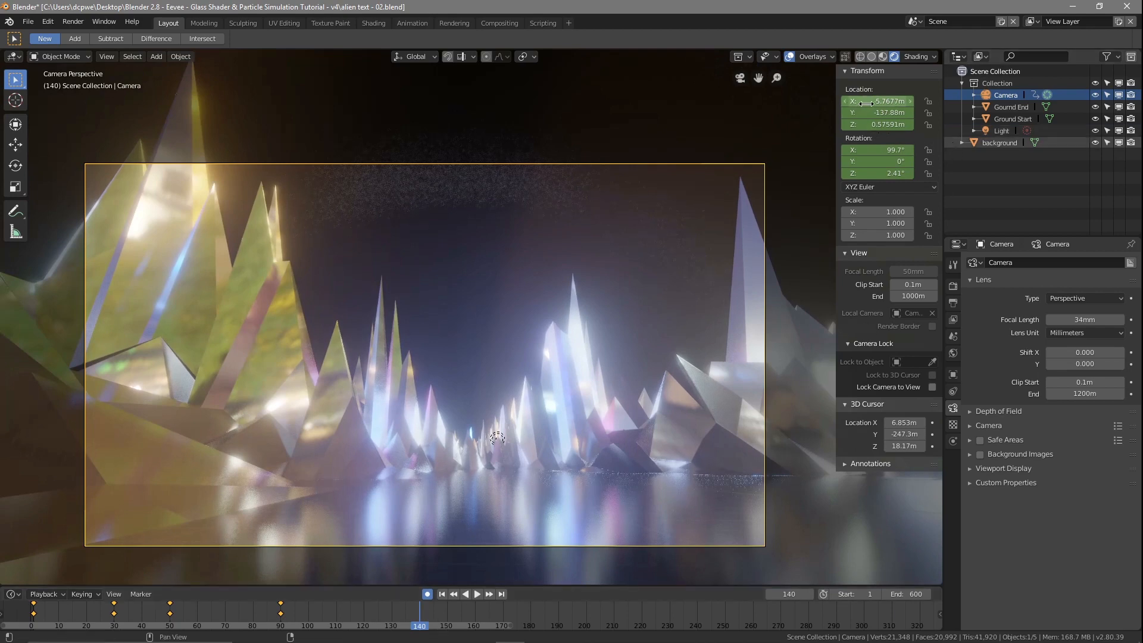
{"action": "left_click_drag", "start_coordinate": [876, 101], "coordinate": [905, 101]}
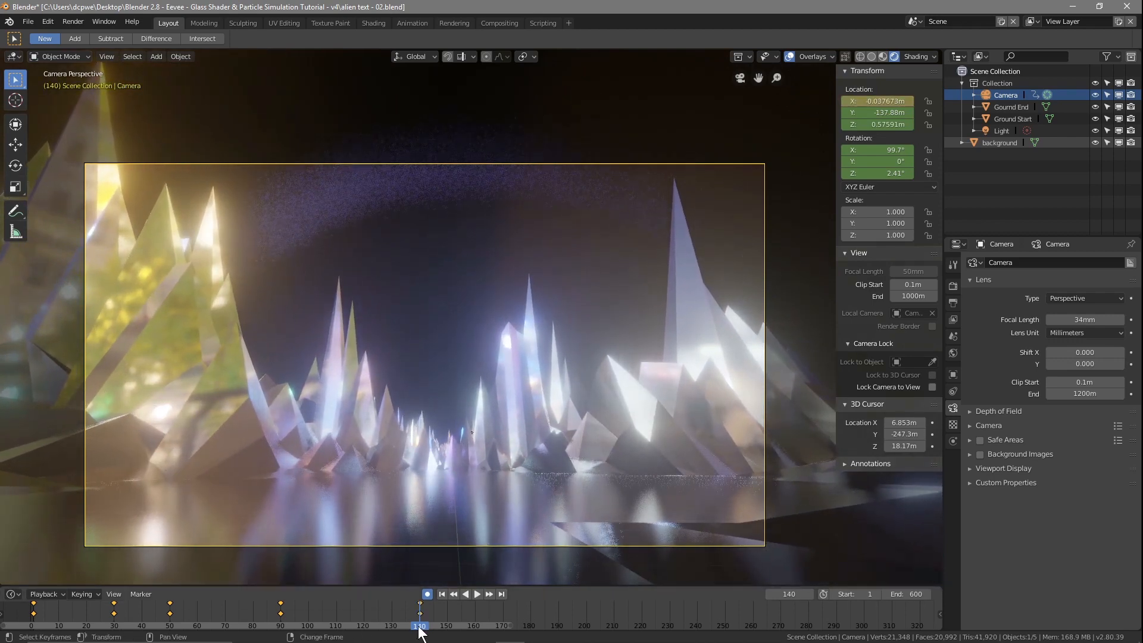
{"action": "key", "text": "space"}
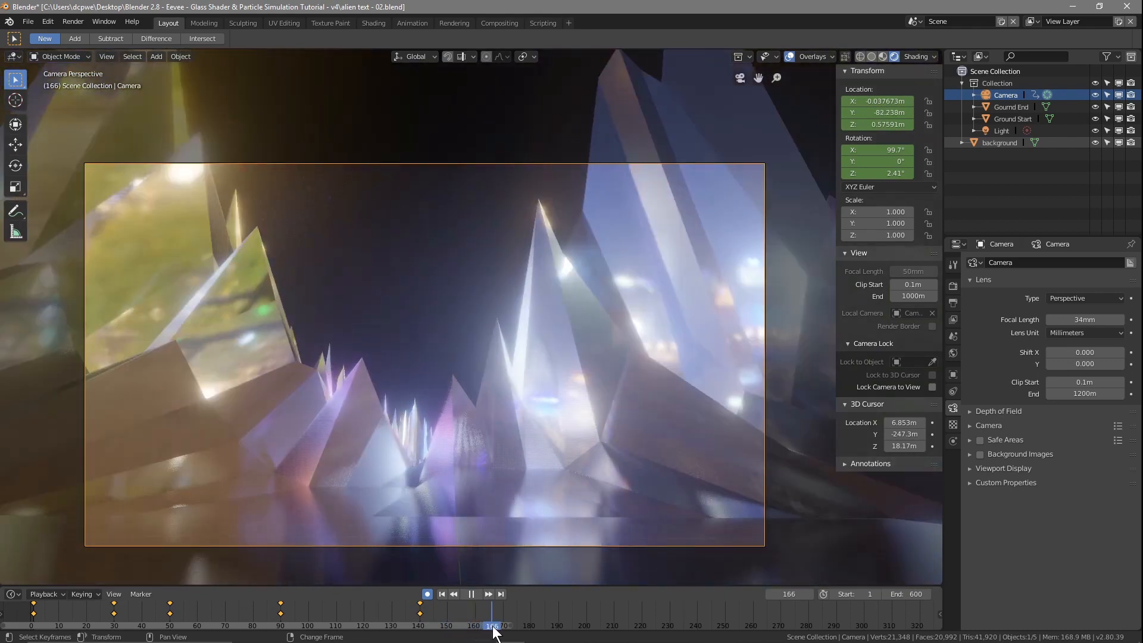
{"action": "mouse_move", "coordinate": [491, 630]}
{"action": "left_mouse_down"}
{"action": "mouse_move", "coordinate": [477, 630]}
{"action": "mouse_move", "coordinate": [490, 631]}
{"action": "left_mouse_up"}
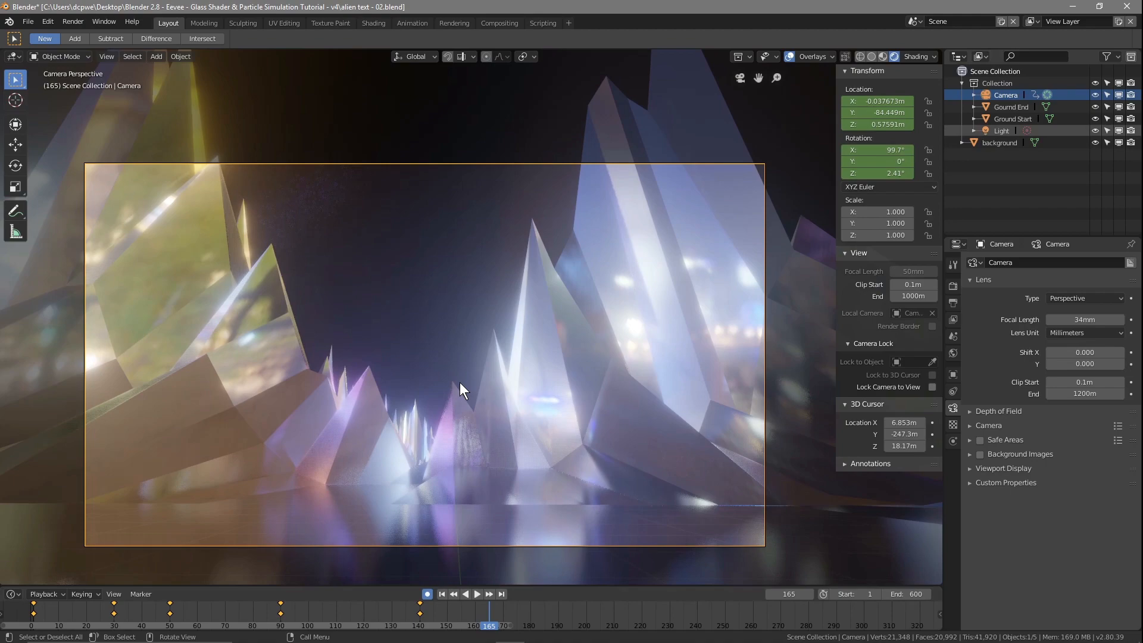
{"action": "key", "text": "i"}
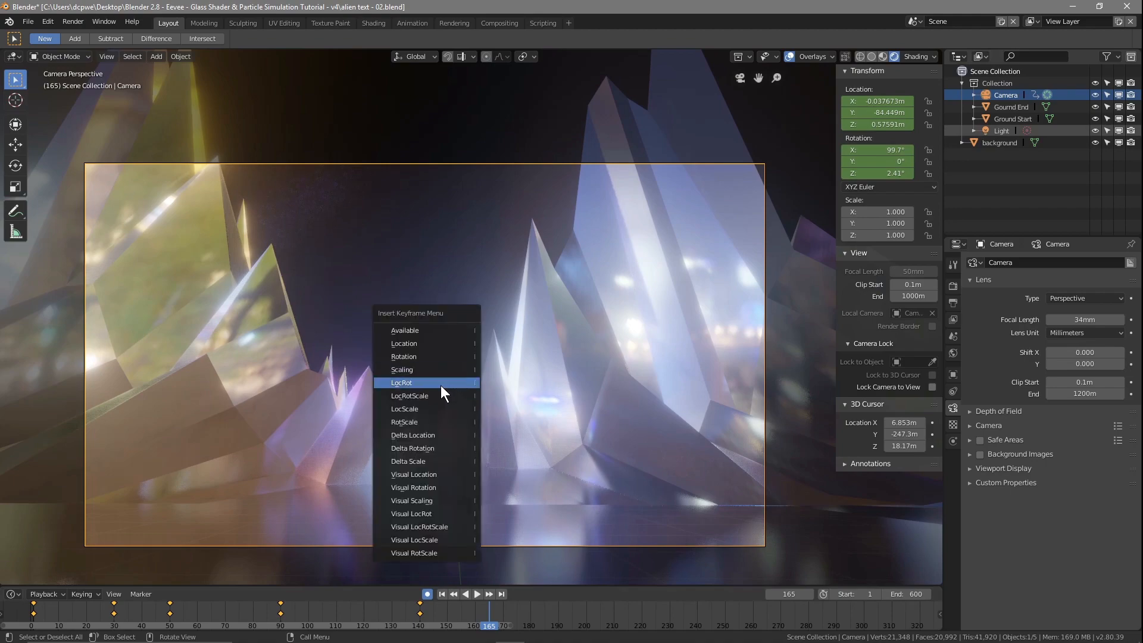
{"action": "left_click", "coordinate": [440, 383]}
Step: At frame 124, tilt the camera to a Y rotation of 12.9° and move it to X -4.3666 m
{"action": "right_click_drag", "start_coordinate": [486, 622], "coordinate": [376, 630]}
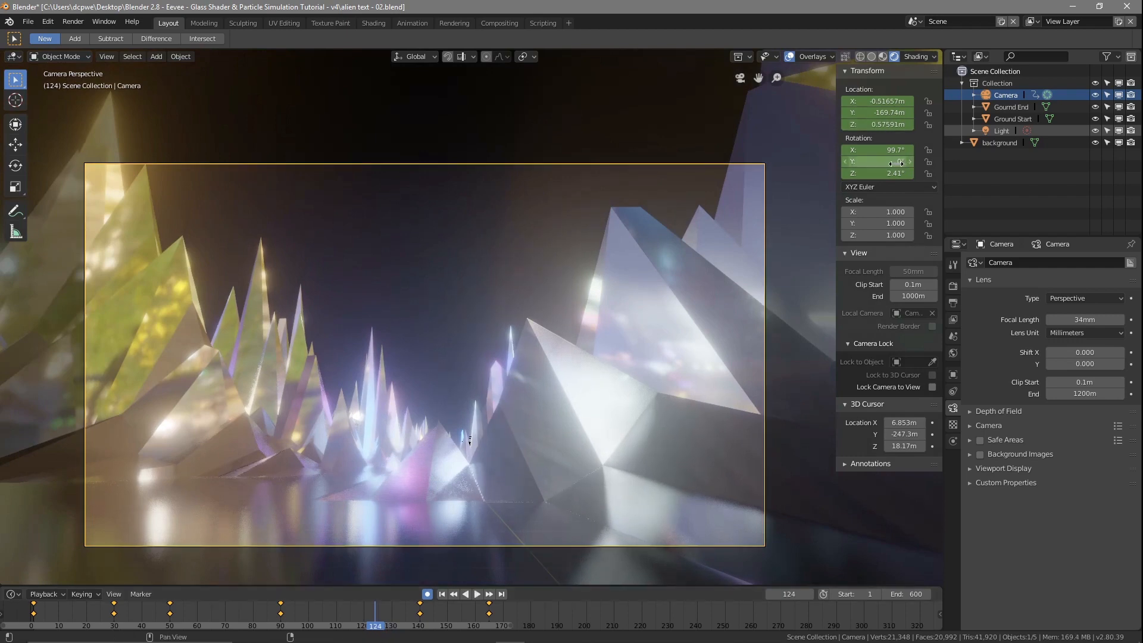
{"action": "left_click_drag", "start_coordinate": [878, 161], "coordinate": [954, 162]}
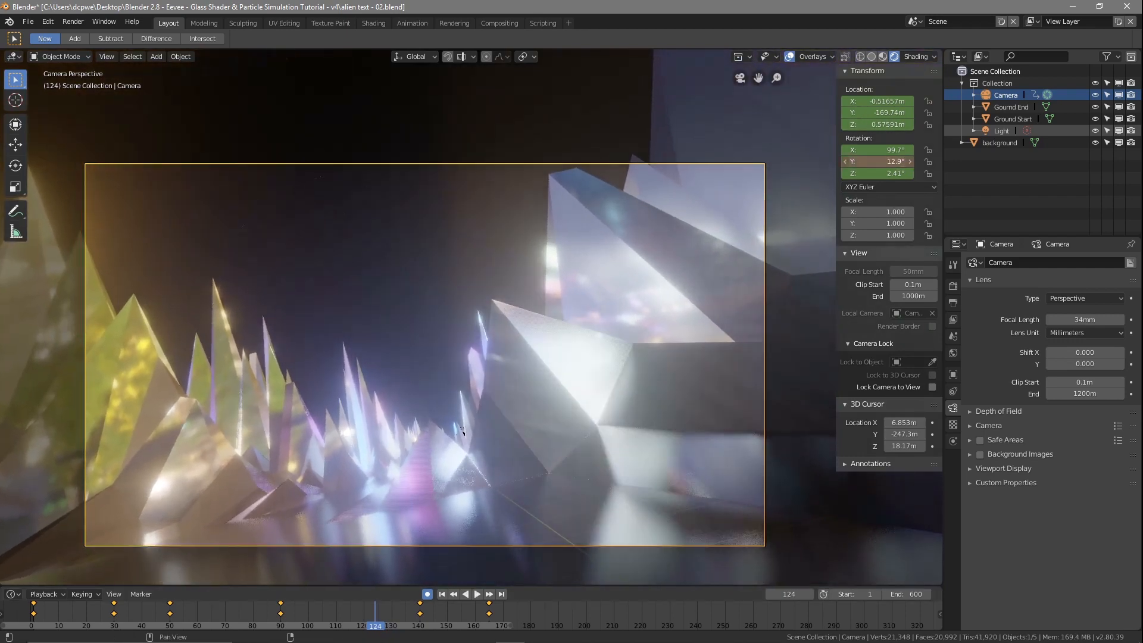
{"action": "left_click_drag", "start_coordinate": [879, 101], "coordinate": [901, 101]}
Step: Set the camera's Y rotation to 9.7° at frame 70, and shift the frame 30 keyframe to about frame 38
{"action": "right_click_drag", "start_coordinate": [380, 611], "coordinate": [227, 620]}
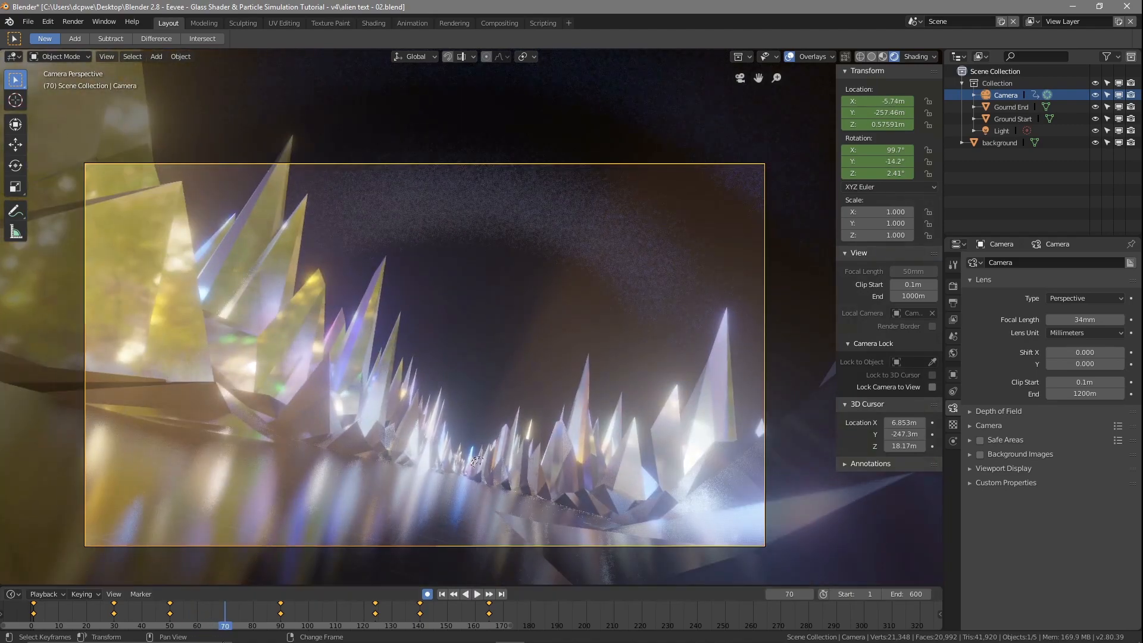
{"action": "left_click_drag", "start_coordinate": [877, 162], "coordinate": [905, 162]}
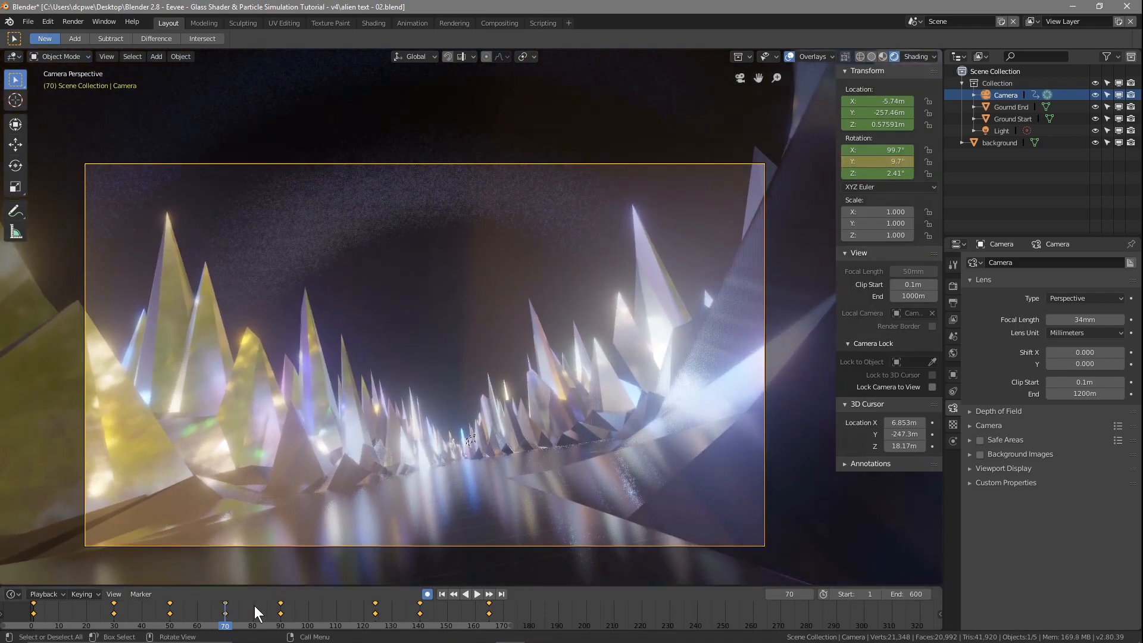
{"action": "left_click_drag", "start_coordinate": [226, 627], "coordinate": [117, 619]}
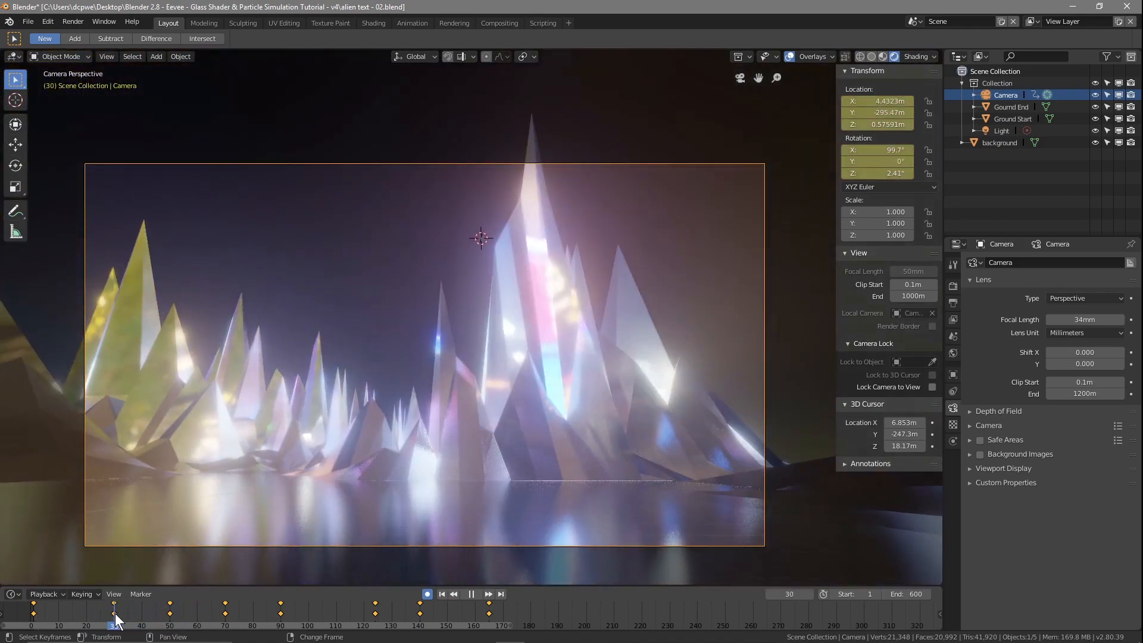
{"action": "left_click_drag", "start_coordinate": [114, 613], "coordinate": [131, 613]}
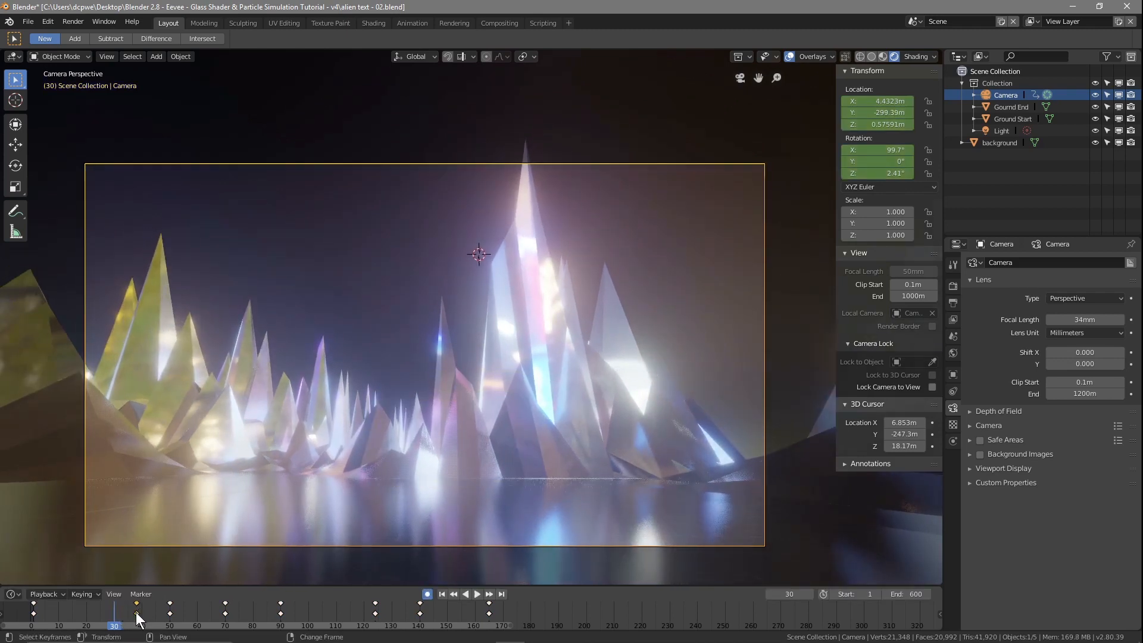
Step: Replay from the start to frame 135 and move the camera out of the crystal there to X -5.3907 m
{"action": "left_click", "coordinate": [34, 625]}
{"action": "key", "text": "space"}
{"action": "left_click_drag", "start_coordinate": [34, 628], "coordinate": [406, 606]}
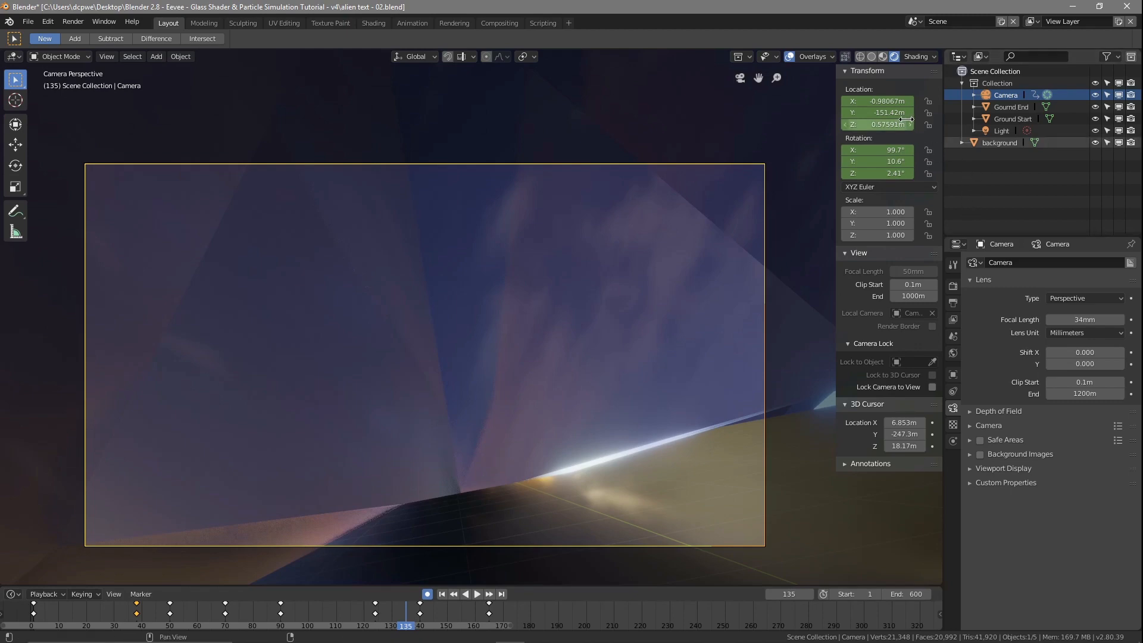
{"action": "left_click_drag", "start_coordinate": [878, 101], "coordinate": [615, 101]}
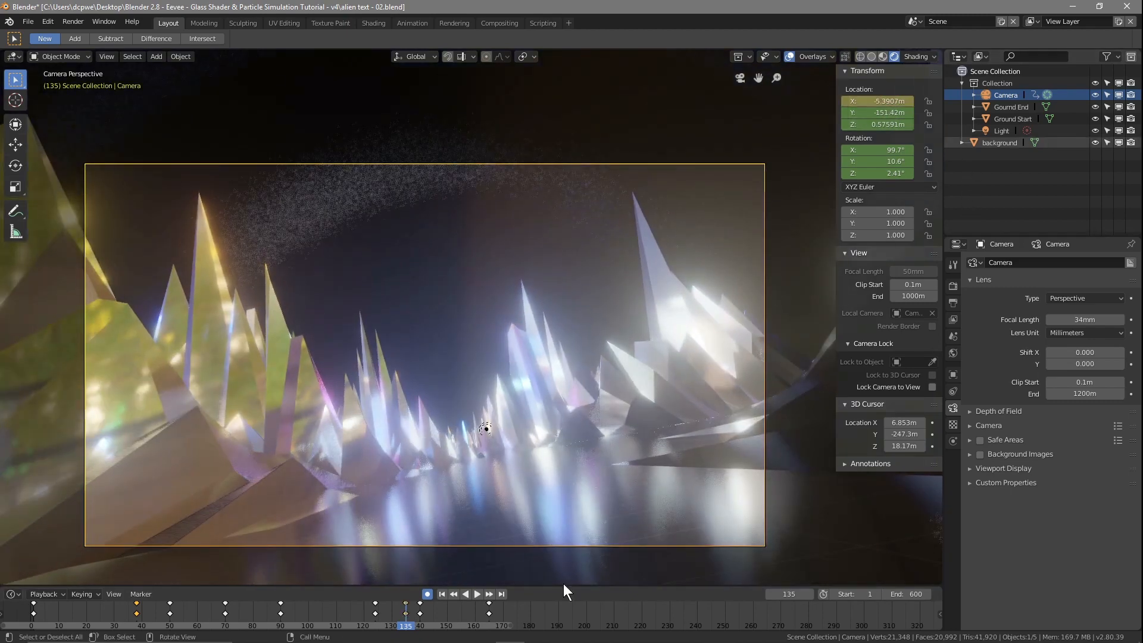
Step: Turn off automatic keyframing and delete the camera keyframe at frame 140
{"action": "mouse_move", "coordinate": [407, 617]}
{"action": "right_mouse_down"}
{"action": "mouse_move", "coordinate": [249, 613]}
{"action": "mouse_move", "coordinate": [418, 611]}
{"action": "right_mouse_up"}
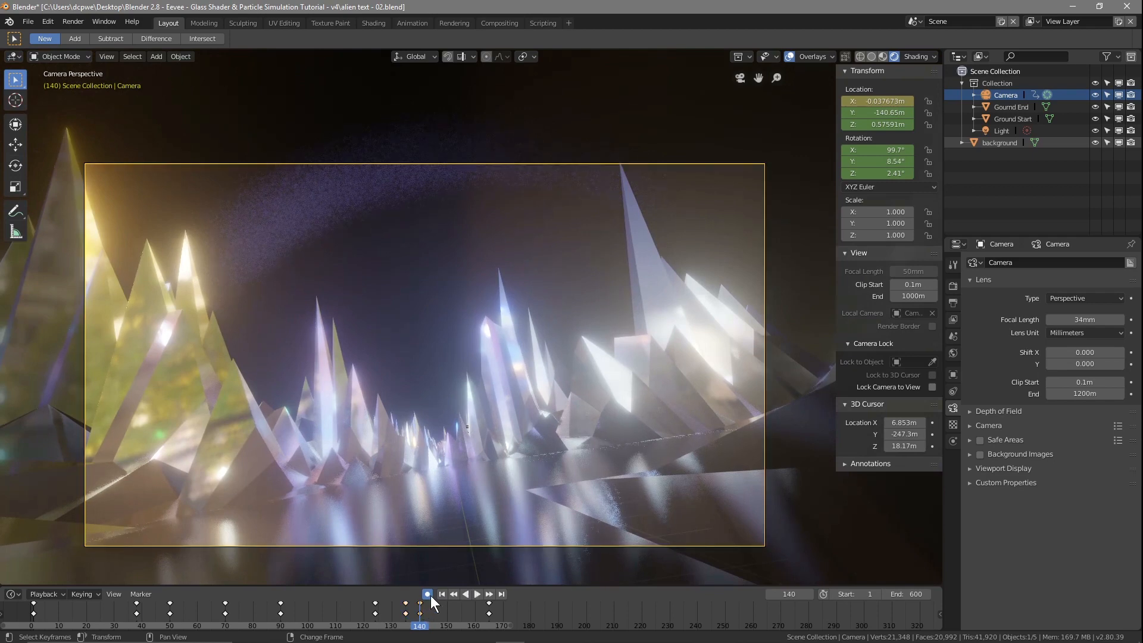
{"action": "left_click", "coordinate": [428, 594]}
{"action": "key", "text": "x"}
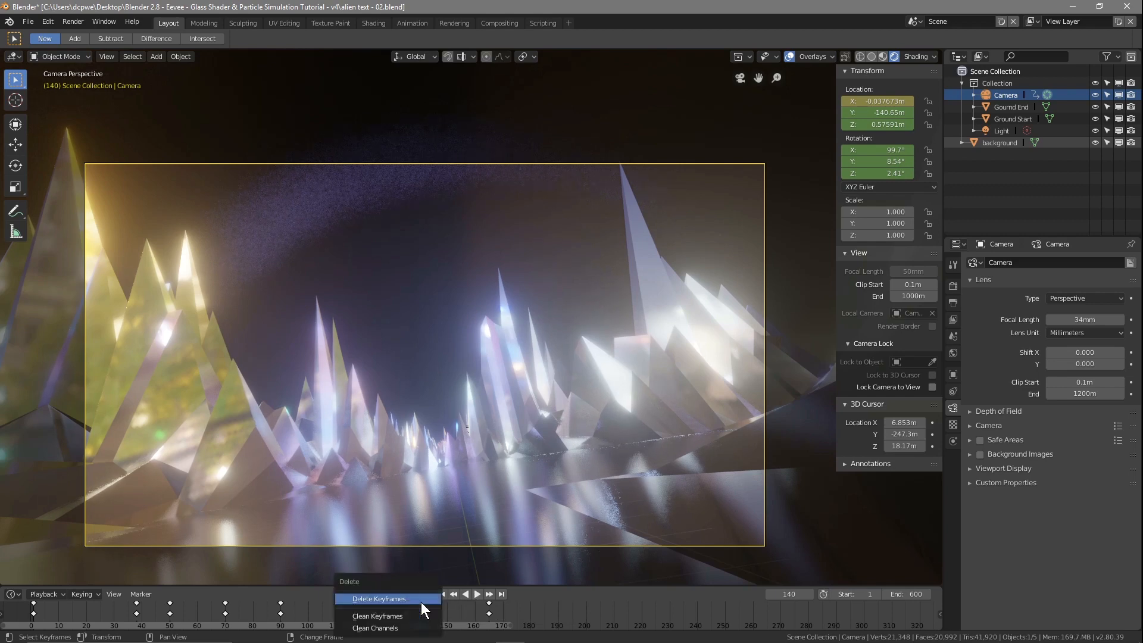
{"action": "left_click", "coordinate": [402, 602]}
Step: Try to level the camera at frame 124 with a Y rotation of 0° while automatic keyframing is off
{"action": "right_click_drag", "start_coordinate": [416, 626], "coordinate": [377, 631]}
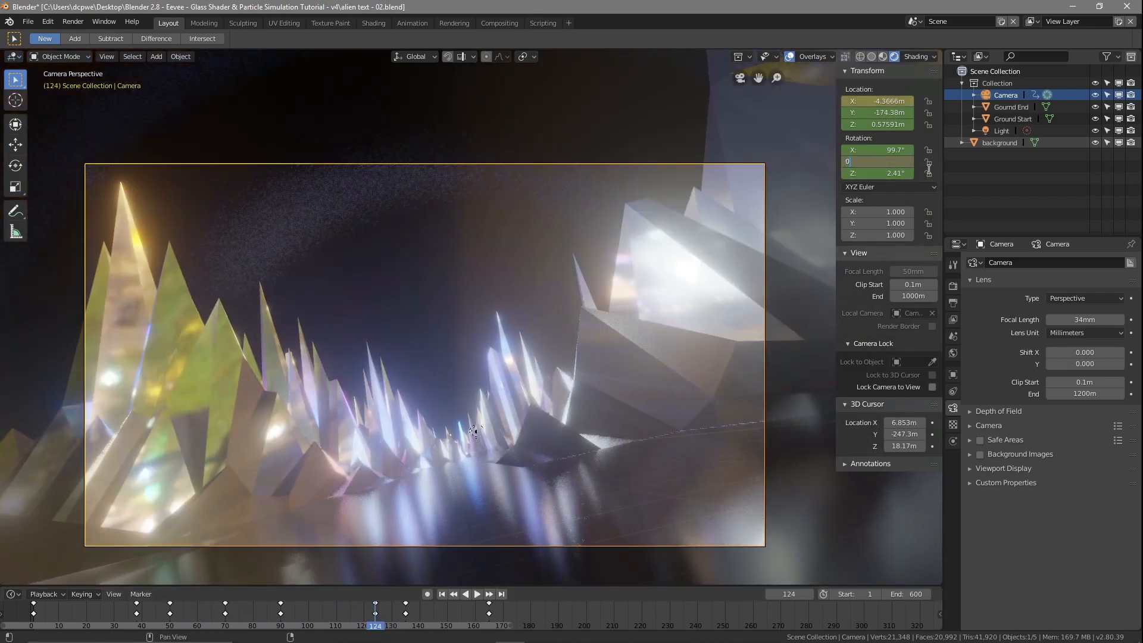
{"action": "key", "text": "Return"}
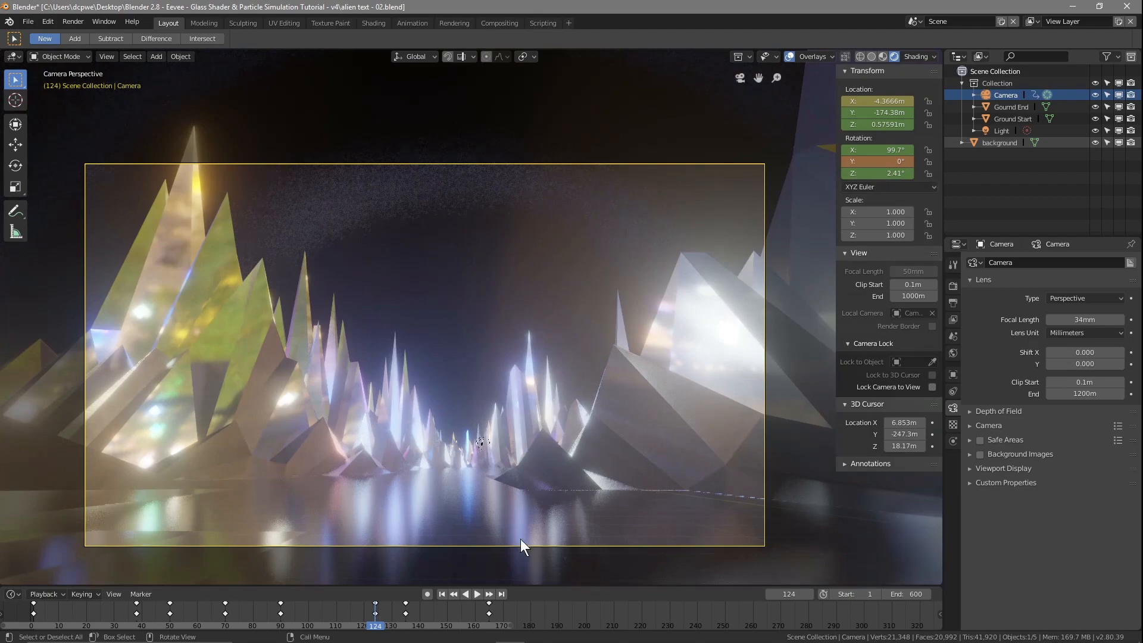
{"action": "mouse_move", "coordinate": [378, 623]}
{"action": "right_mouse_down"}
{"action": "mouse_move", "coordinate": [205, 626]}
{"action": "mouse_move", "coordinate": [936, 607]}
{"action": "mouse_move", "coordinate": [223, 608]}
{"action": "mouse_move", "coordinate": [468, 622]}
{"action": "mouse_move", "coordinate": [376, 611]}
{"action": "right_mouse_up"}
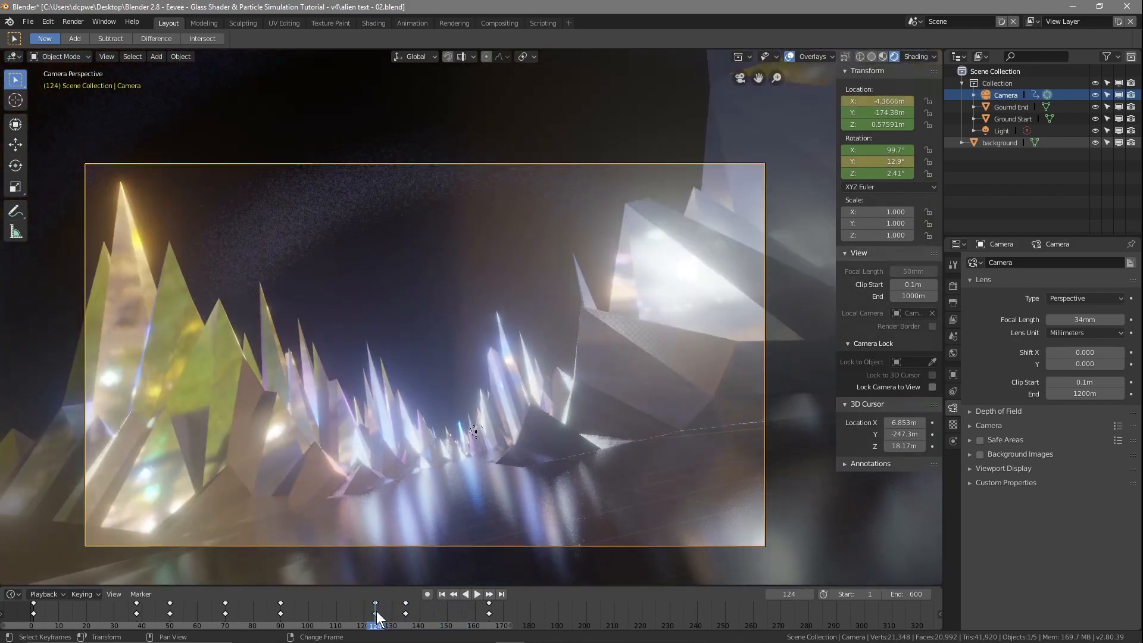
Step: Turn automatic keyframing back on and reduce the camera's tilt at frame 50 to a Y rotation of -6.2°
{"action": "left_click", "coordinate": [427, 592]}
{"action": "right_click_drag", "start_coordinate": [378, 626], "coordinate": [170, 630]}
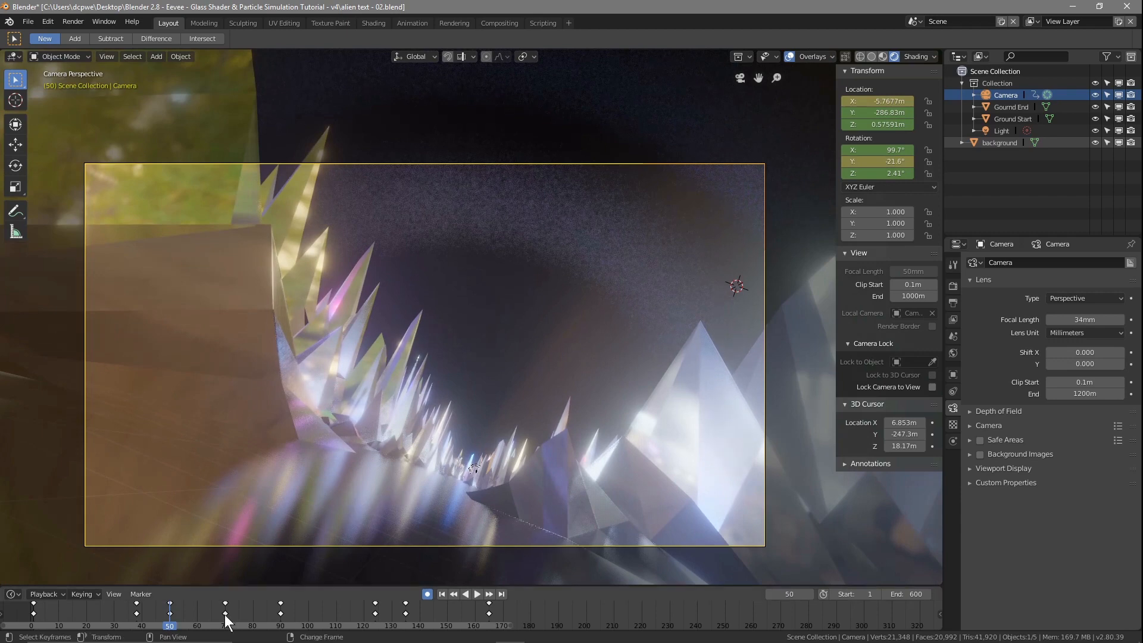
{"action": "left_click", "coordinate": [170, 613]}
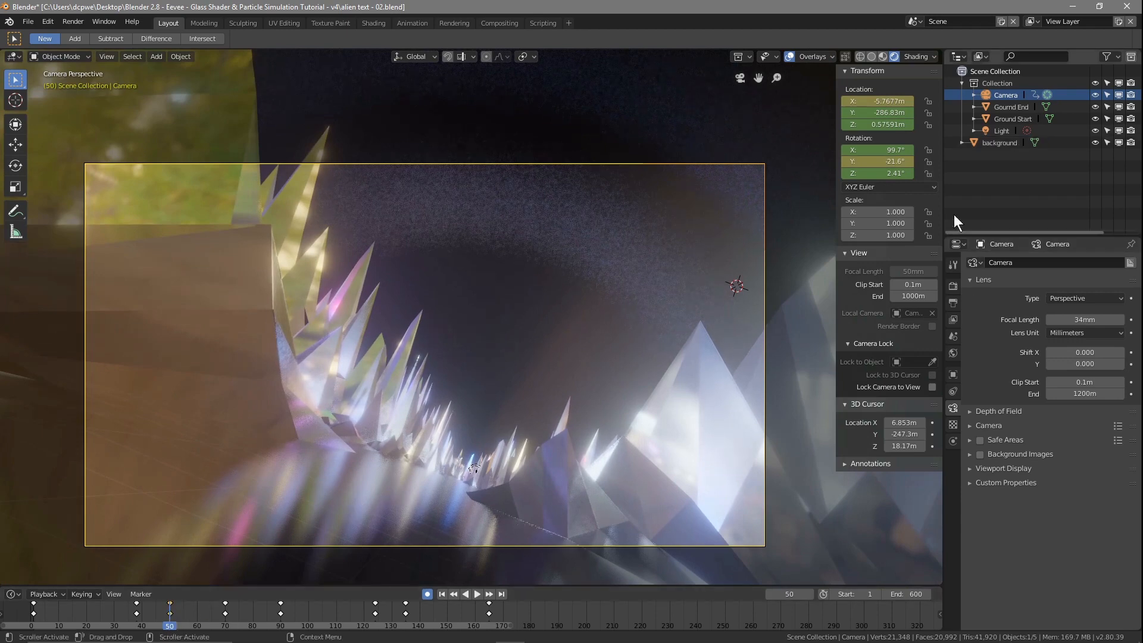
{"action": "mouse_move", "coordinate": [877, 161]}
{"action": "left_mouse_down"}
{"action": "mouse_move", "coordinate": [910, 162]}
{"action": "mouse_move", "coordinate": [900, 161]}
{"action": "left_mouse_up"}
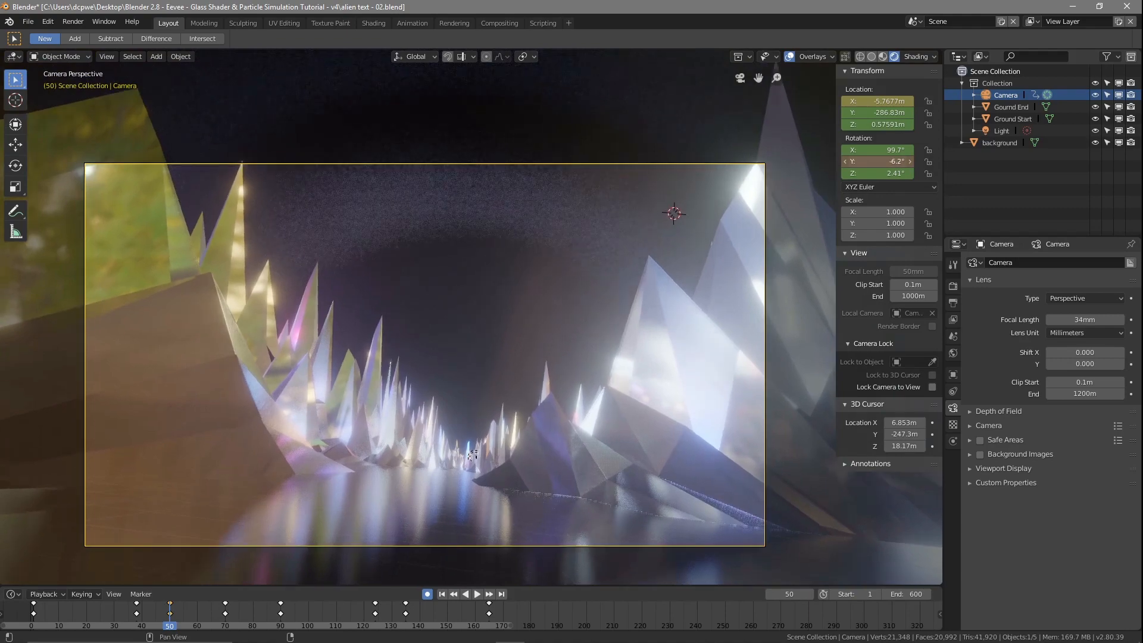
Step: Level the camera at frame 124 by setting its keyed Y rotation to 0°
{"action": "right_click_drag", "start_coordinate": [172, 621], "coordinate": [375, 613]}
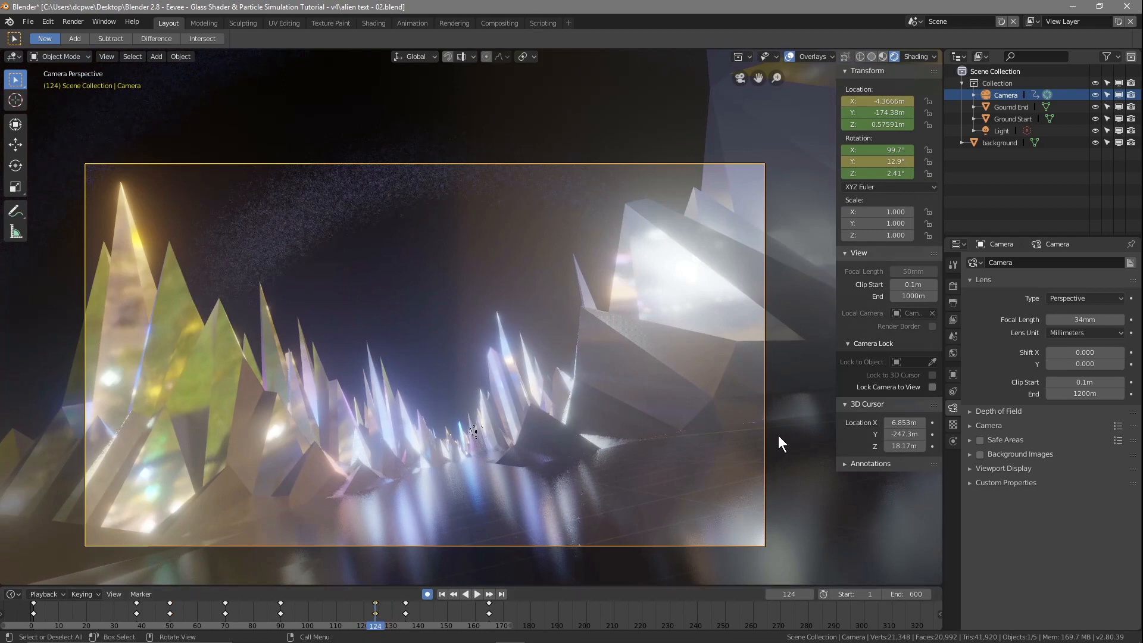
{"action": "left_click_drag", "start_coordinate": [878, 161], "coordinate": [849, 161]}
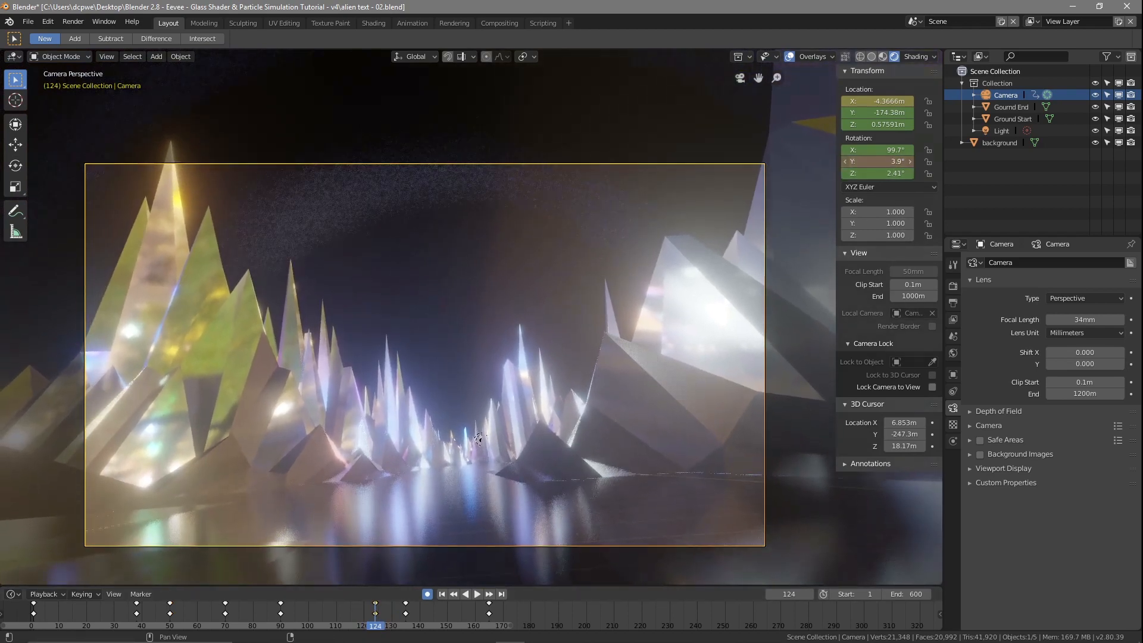
{"action": "key", "text": "Return"}
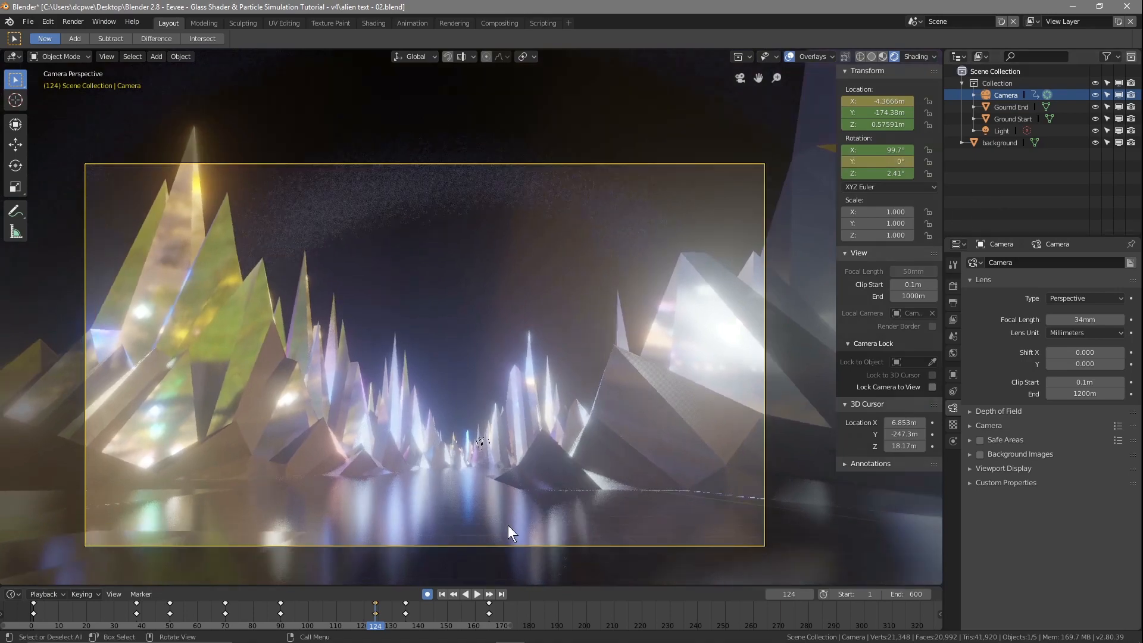
Step: Raise the camera at frame 165 to a location of X -1.3677 m, Y -83.829 m, Z 5.5359 m
{"action": "right_click_drag", "start_coordinate": [357, 620], "coordinate": [256, 622]}
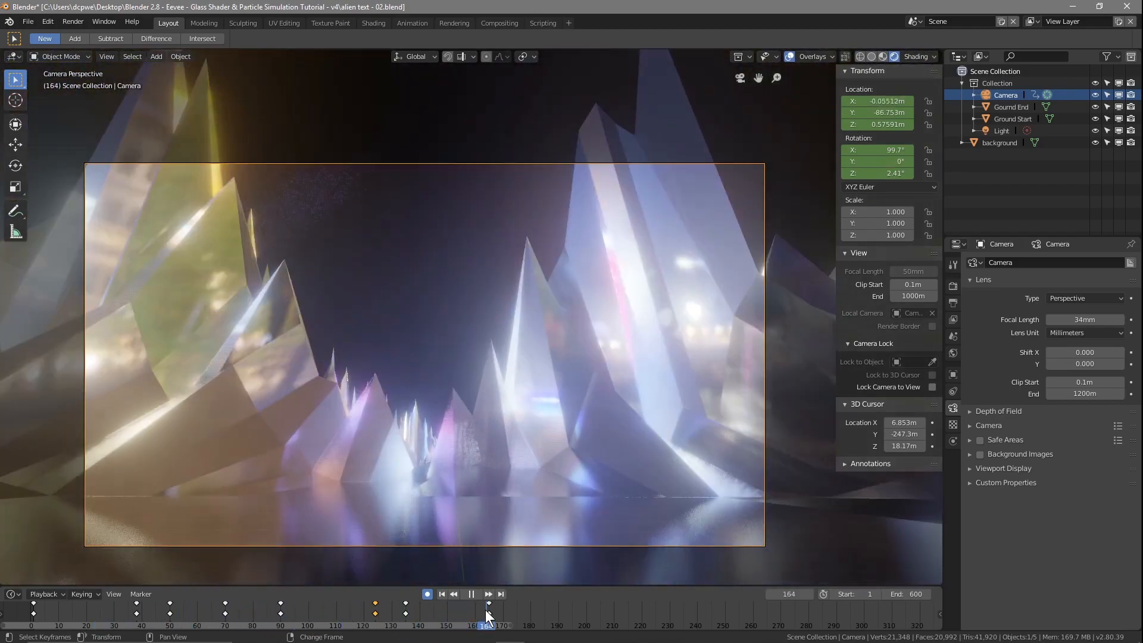
{"action": "left_click_drag", "start_coordinate": [484, 610], "coordinate": [488, 613]}
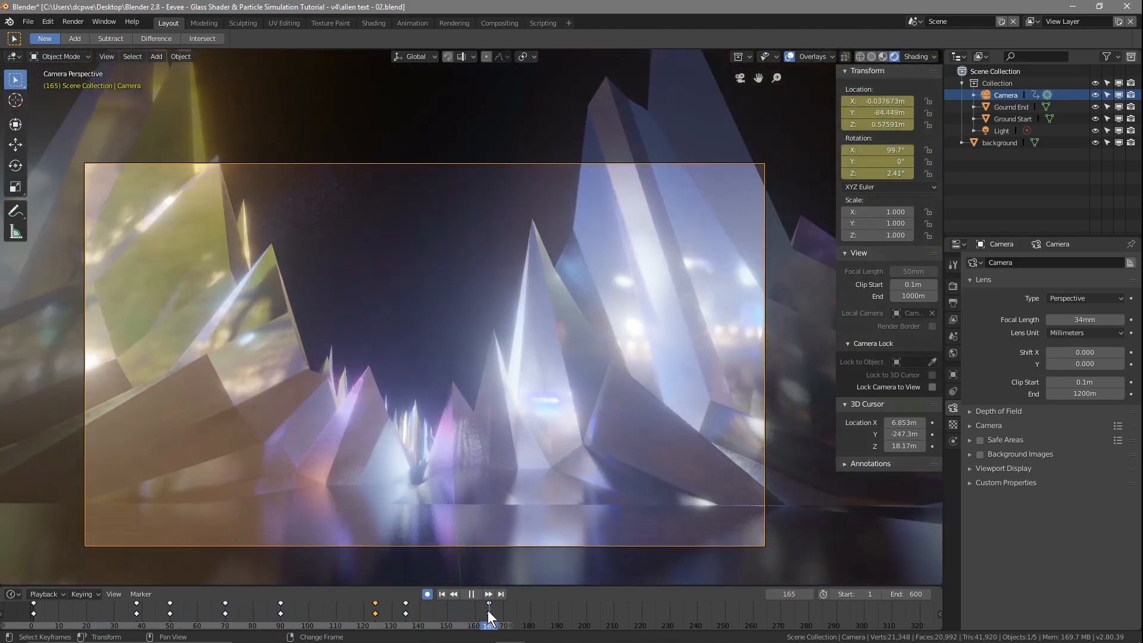
{"action": "key", "text": "space"}
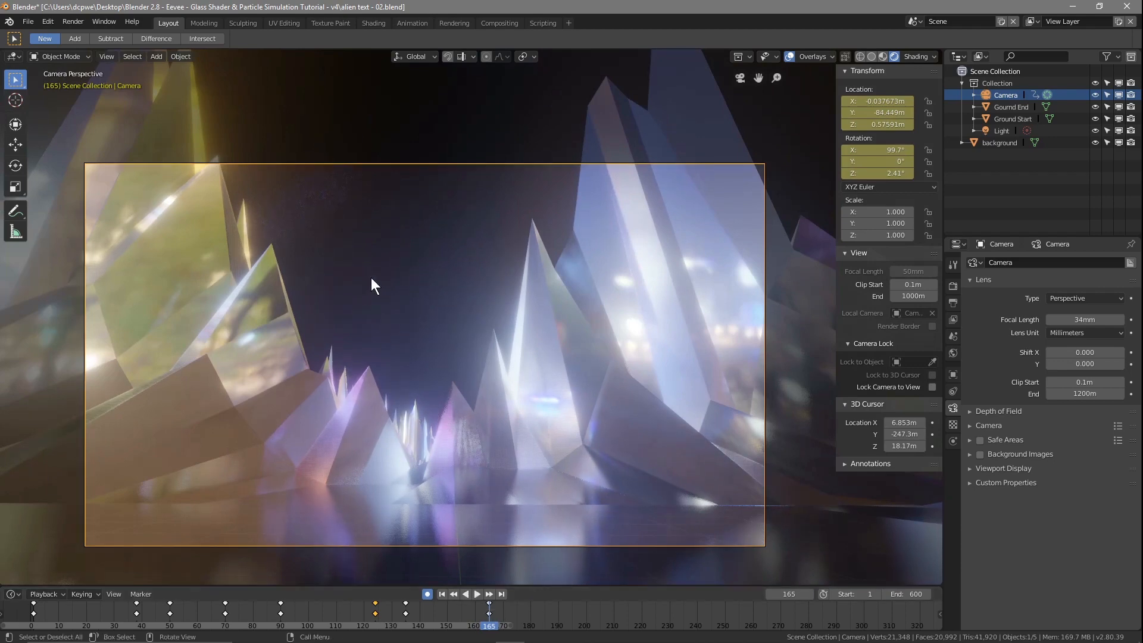
{"action": "left_click", "coordinate": [405, 605]}
{"action": "mouse_move", "coordinate": [490, 626]}
{"action": "left_mouse_down"}
{"action": "mouse_move", "coordinate": [401, 624]}
{"action": "mouse_move", "coordinate": [489, 624]}
{"action": "left_mouse_up"}
{"action": "mouse_move", "coordinate": [874, 112]}
{"action": "left_mouse_down"}
{"action": "mouse_move", "coordinate": [917, 125]}
{"action": "mouse_move", "coordinate": [858, 101]}
{"action": "left_mouse_up"}
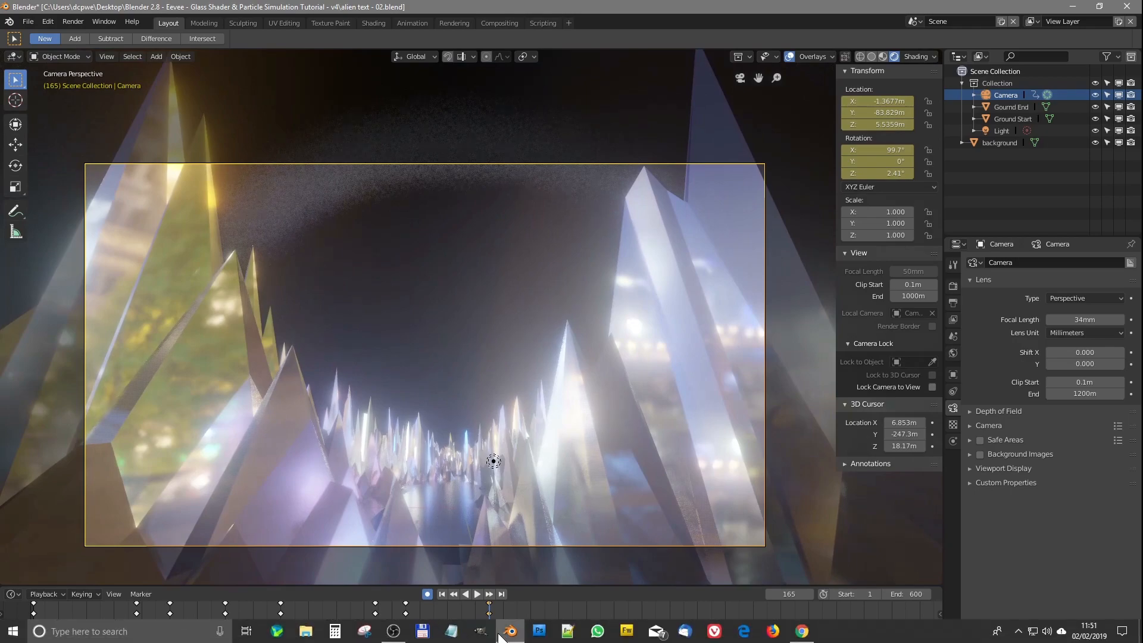
Step: Lower the camera to Z 0.28886 m at X -4.5766 m on frame 124, and to Z 0.10926 m at X -5.3907 m on frame 135
{"action": "right_click_drag", "start_coordinate": [493, 625], "coordinate": [375, 633]}
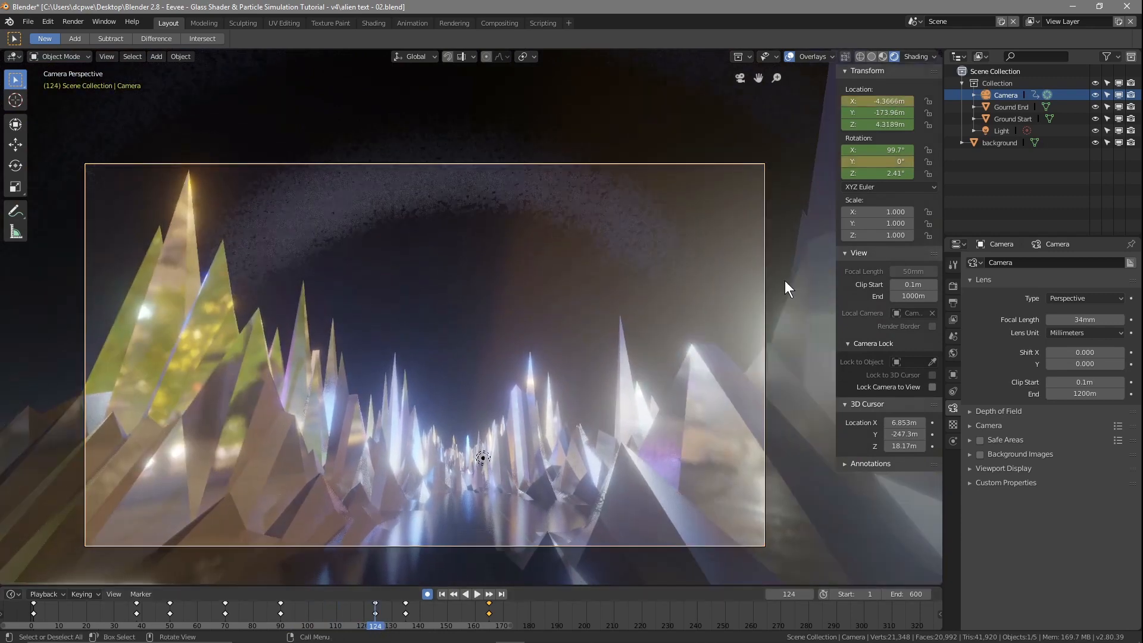
{"action": "left_click_drag", "start_coordinate": [901, 101], "coordinate": [860, 124]}
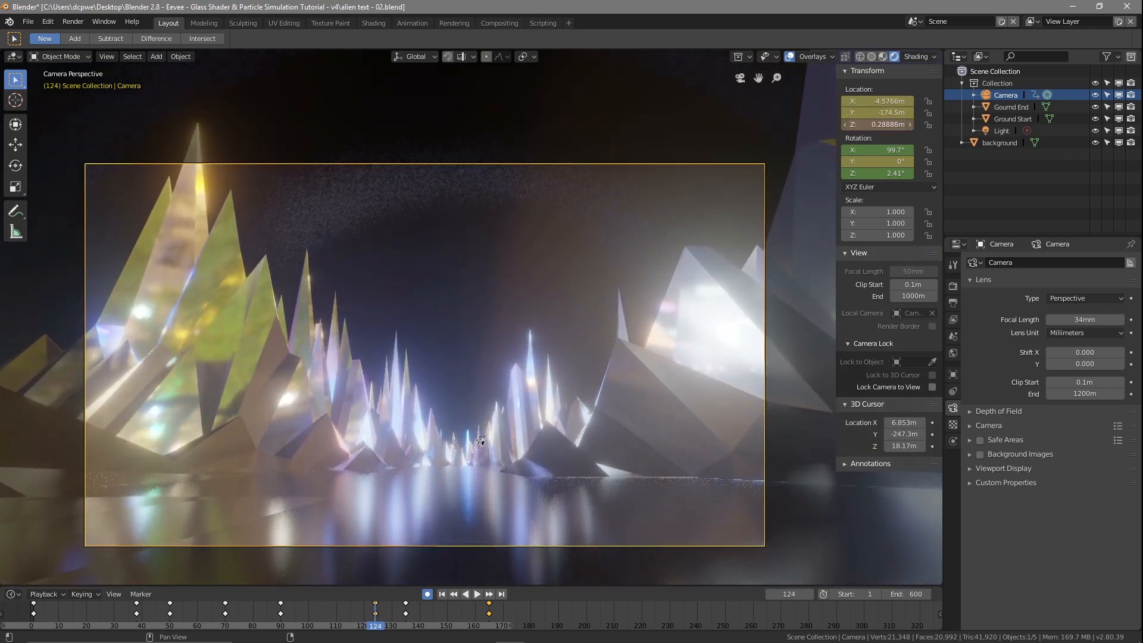
{"action": "right_click_drag", "start_coordinate": [377, 623], "coordinate": [409, 622]}
{"action": "key", "text": "space"}
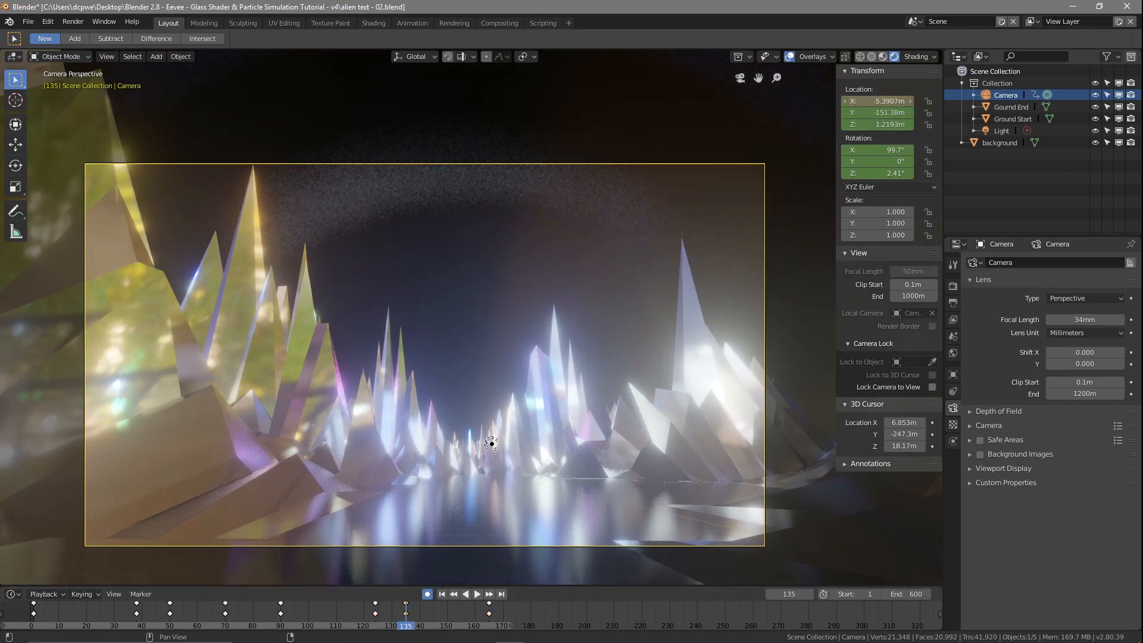
{"action": "left_click_drag", "start_coordinate": [889, 125], "coordinate": [866, 124]}
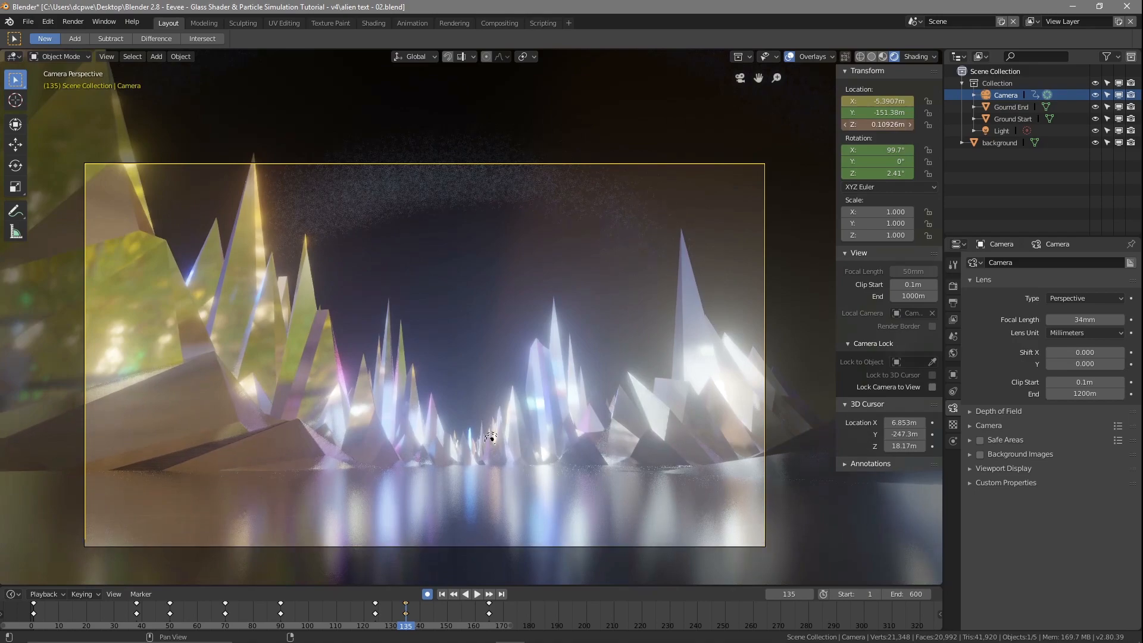
Step: Lower the camera at frame 190 to Z 0.22591 m and insert a camera location keyframe at frame 250
{"action": "right_click_drag", "start_coordinate": [414, 632], "coordinate": [560, 625]}
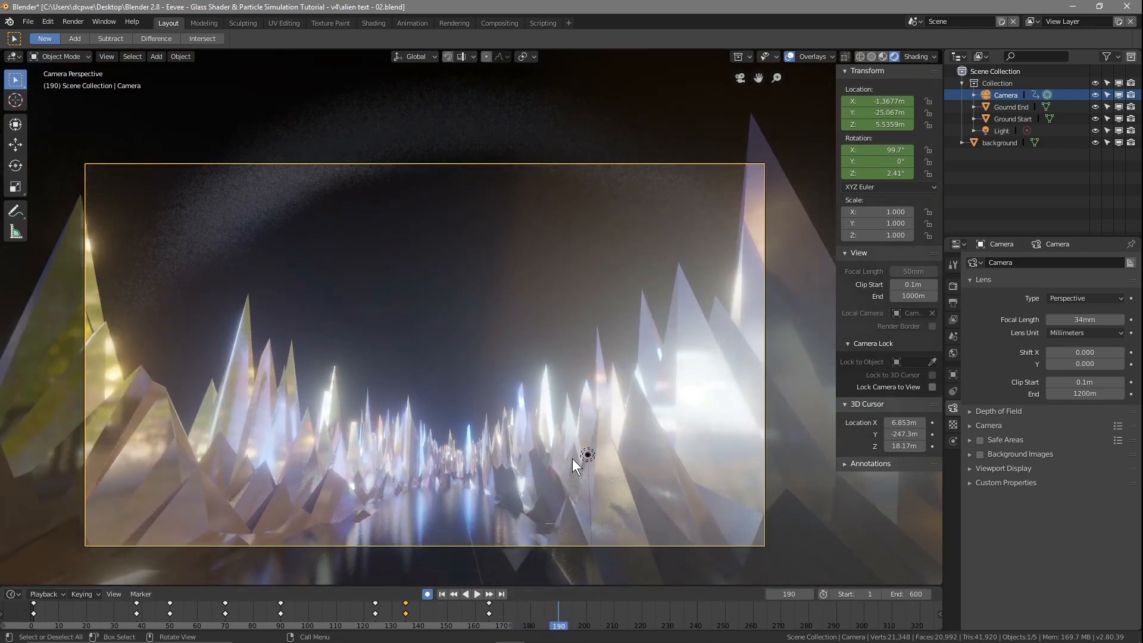
{"action": "middle_click_drag", "start_coordinate": [587, 455], "coordinate": [582, 325], "text": "shift"}
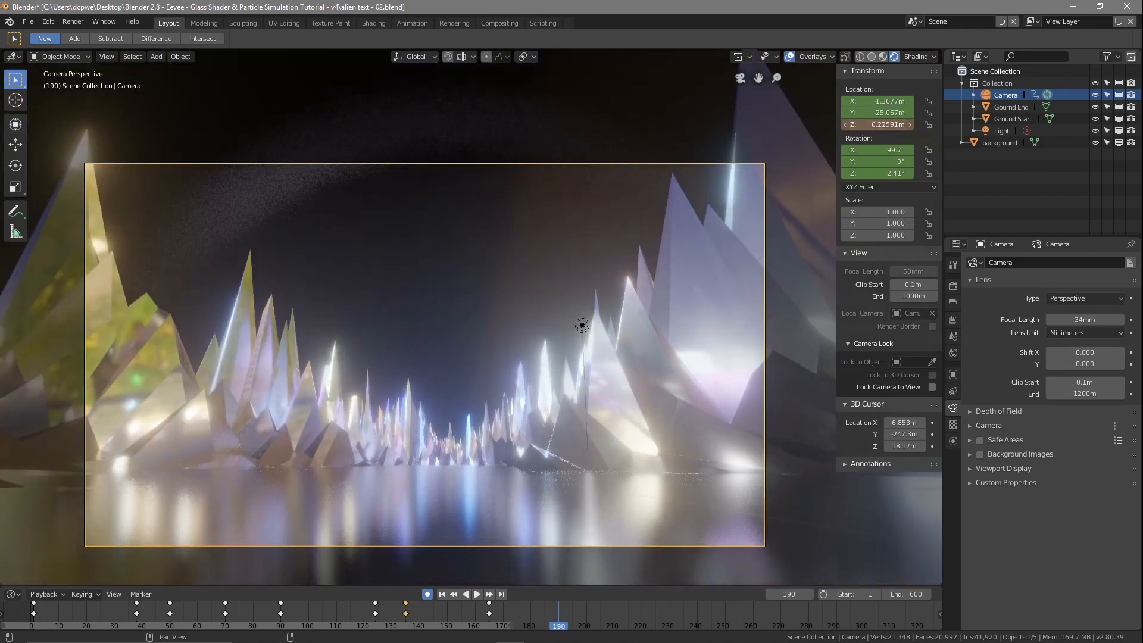
{"action": "key", "text": "space"}
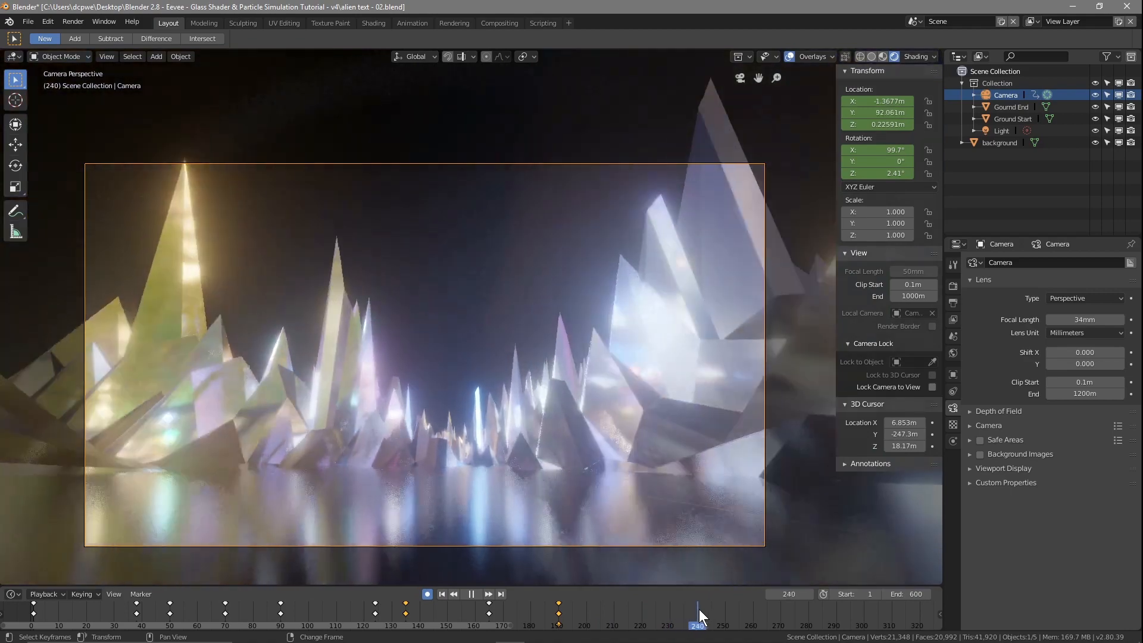
{"action": "left_click_drag", "start_coordinate": [700, 616], "coordinate": [727, 630]}
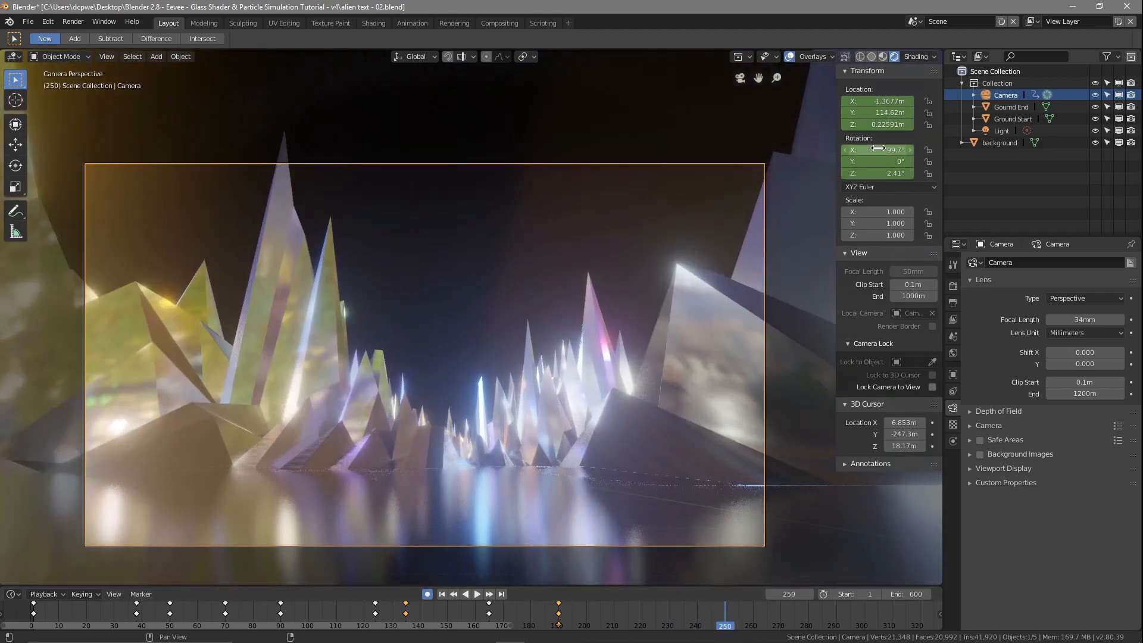
{"action": "key", "text": "i"}
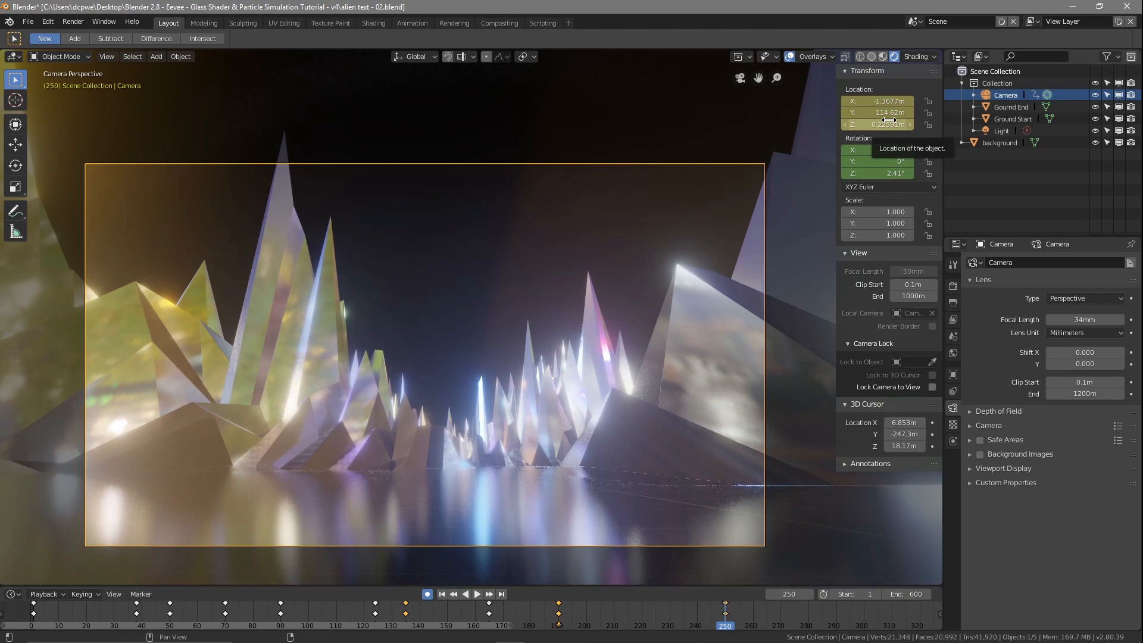
{"action": "key", "text": "ctrl+z"}
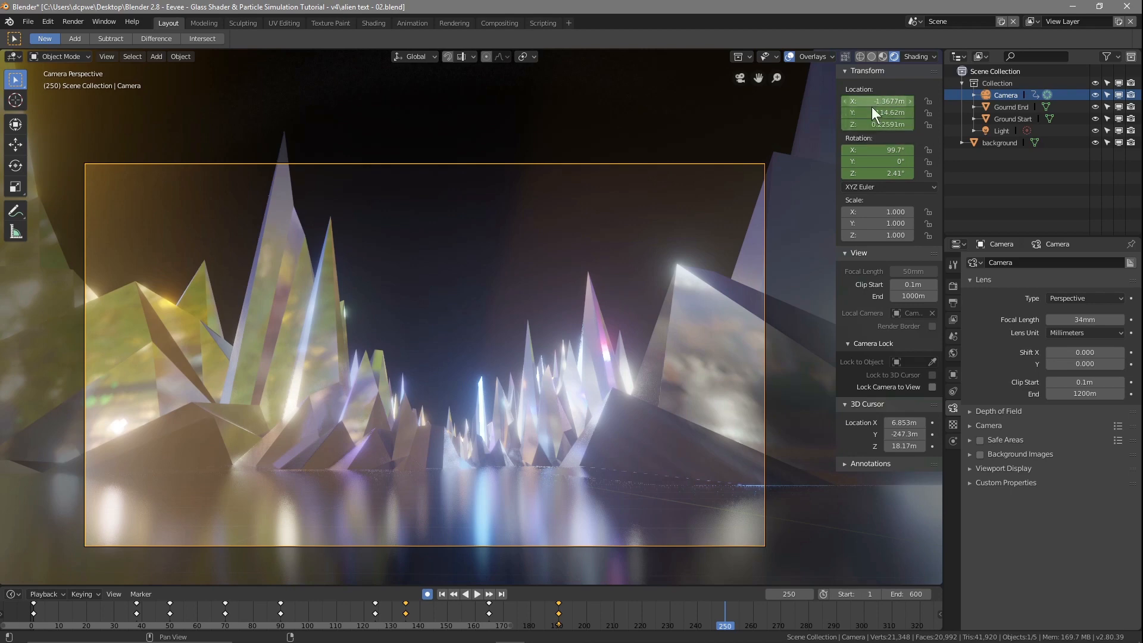
{"action": "key", "text": "i"}
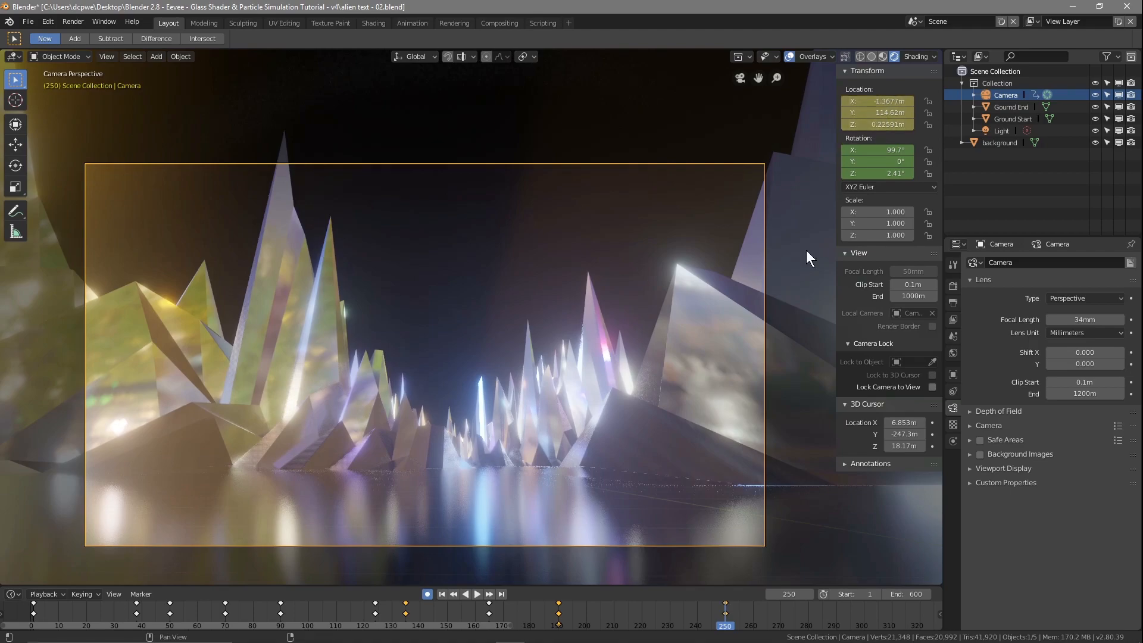
Step: Steer the camera around the crystals by keying location X at 4.6023 m on frame 270 and -0.21767 m on frame 285
{"action": "right_click_drag", "start_coordinate": [719, 616], "coordinate": [758, 622]}
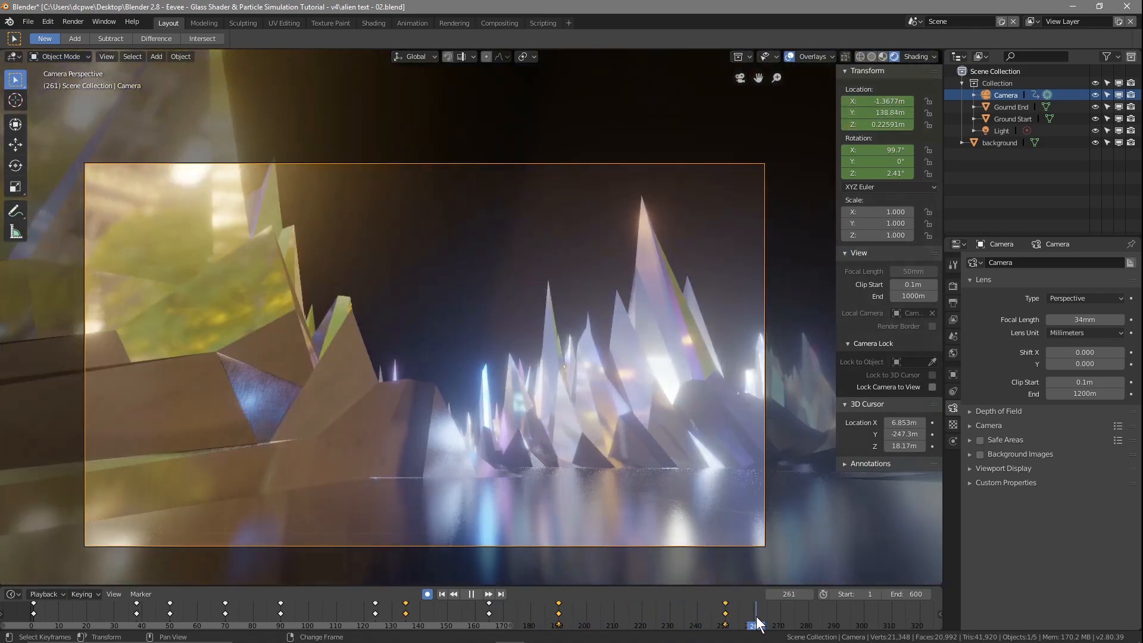
{"action": "right_click_drag", "start_coordinate": [756, 622], "coordinate": [726, 620]}
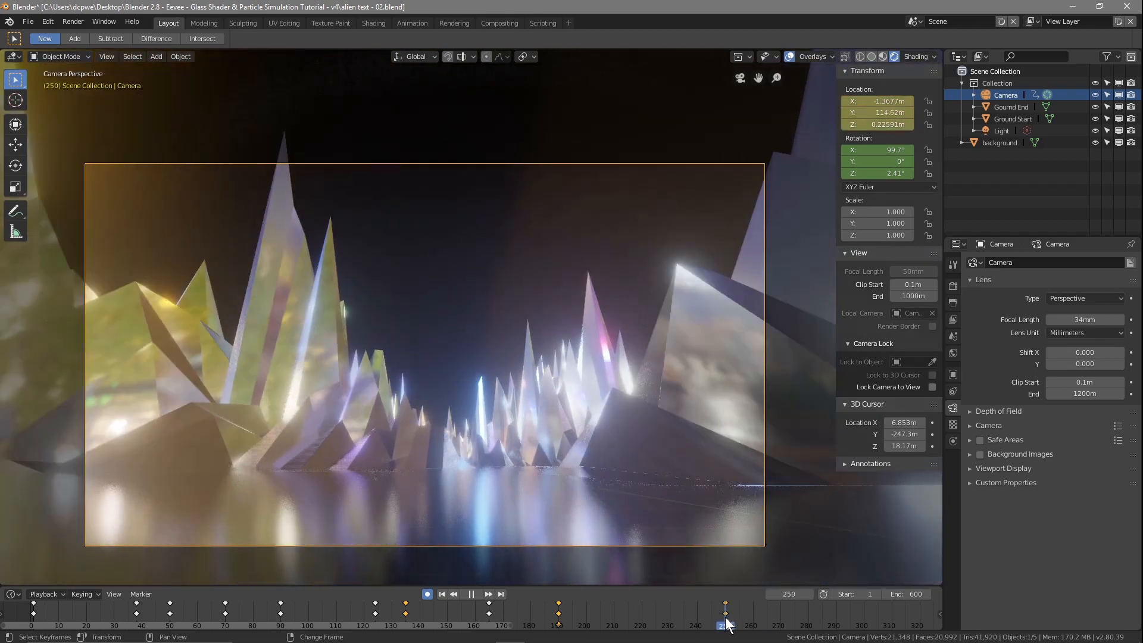
{"action": "right_click_drag", "start_coordinate": [725, 622], "coordinate": [781, 624]}
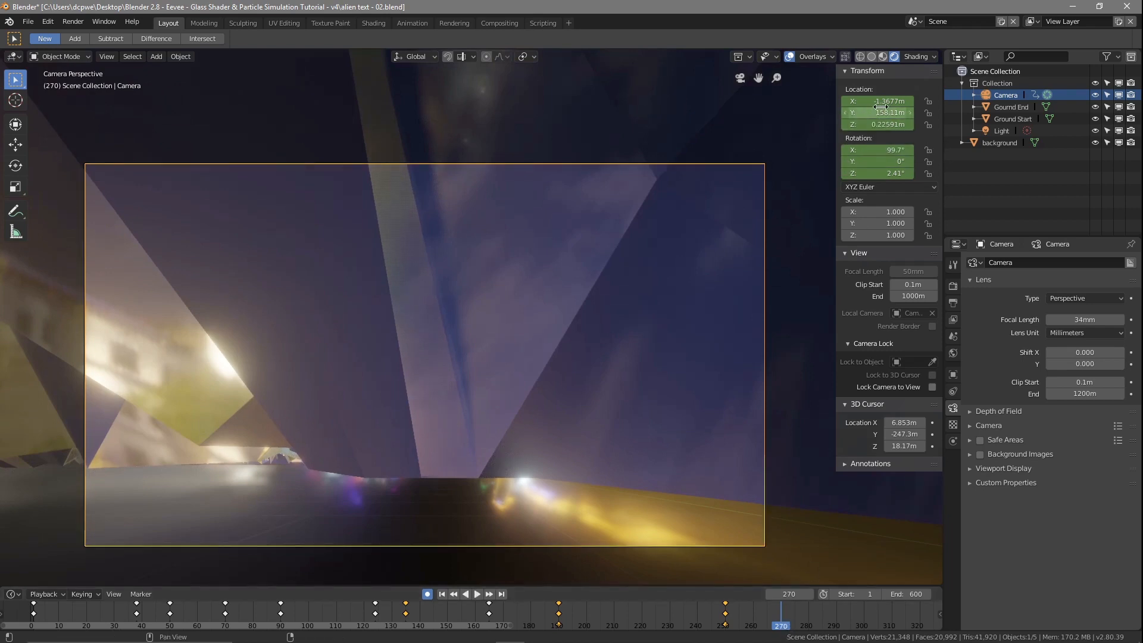
{"action": "left_click_drag", "start_coordinate": [880, 103], "coordinate": [913, 102]}
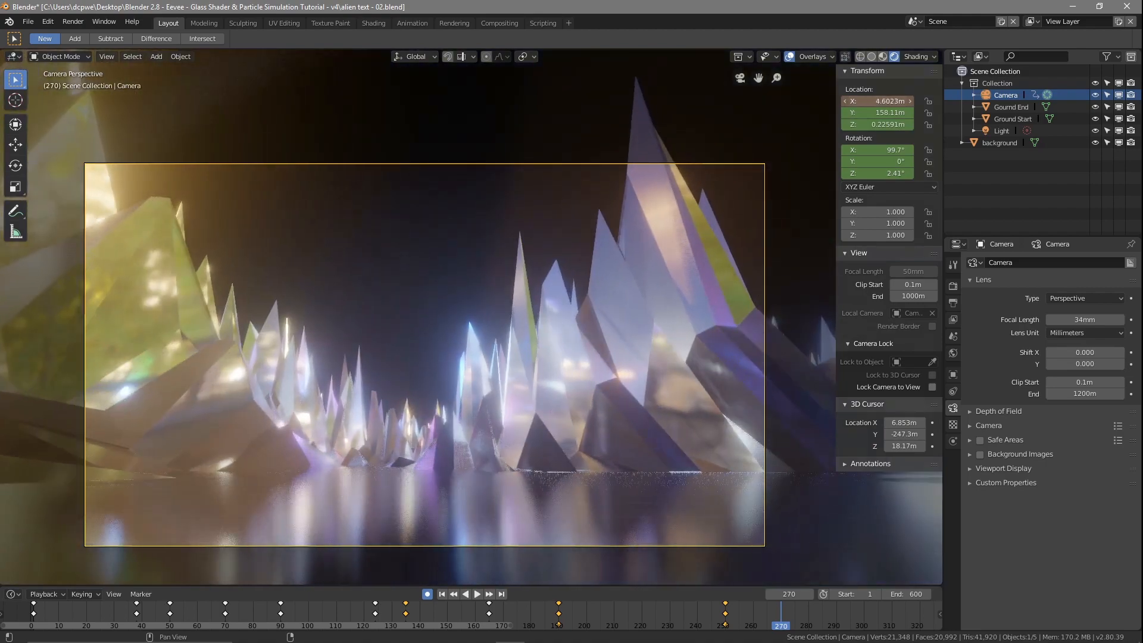
{"action": "left_click_drag", "start_coordinate": [780, 625], "coordinate": [821, 618]}
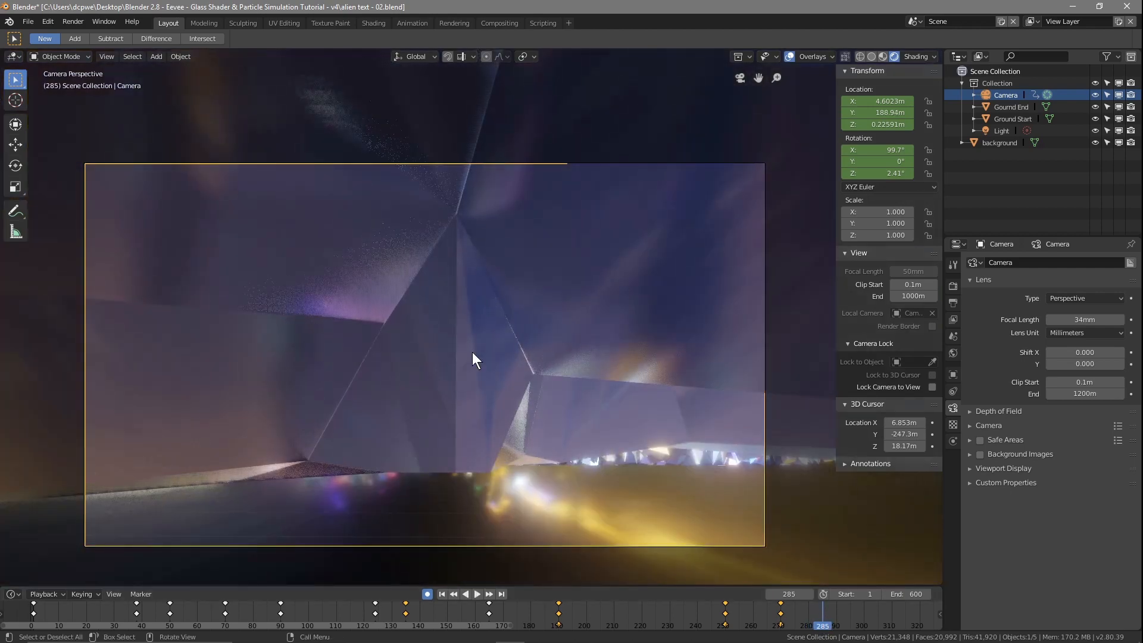
{"action": "left_click_drag", "start_coordinate": [887, 100], "coordinate": [842, 100]}
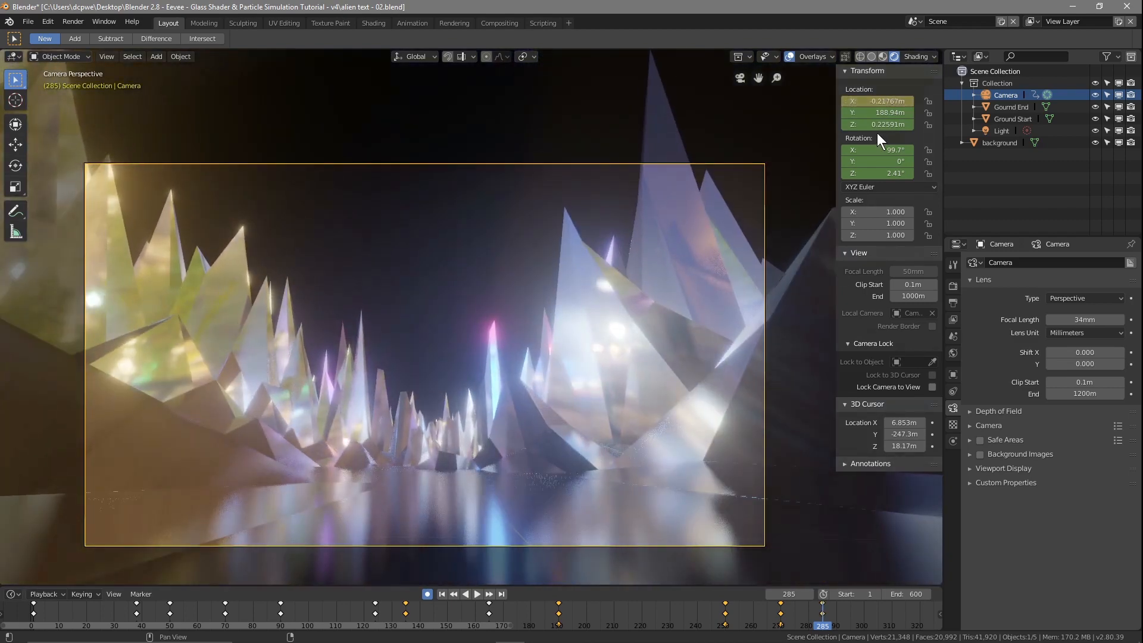
Step: Bank the camera into the turns with a Y rotation of 5.6° at frame 270 and -6.3° at frame 285
{"action": "key", "text": "space"}
{"action": "left_click_drag", "start_coordinate": [824, 634], "coordinate": [781, 632]}
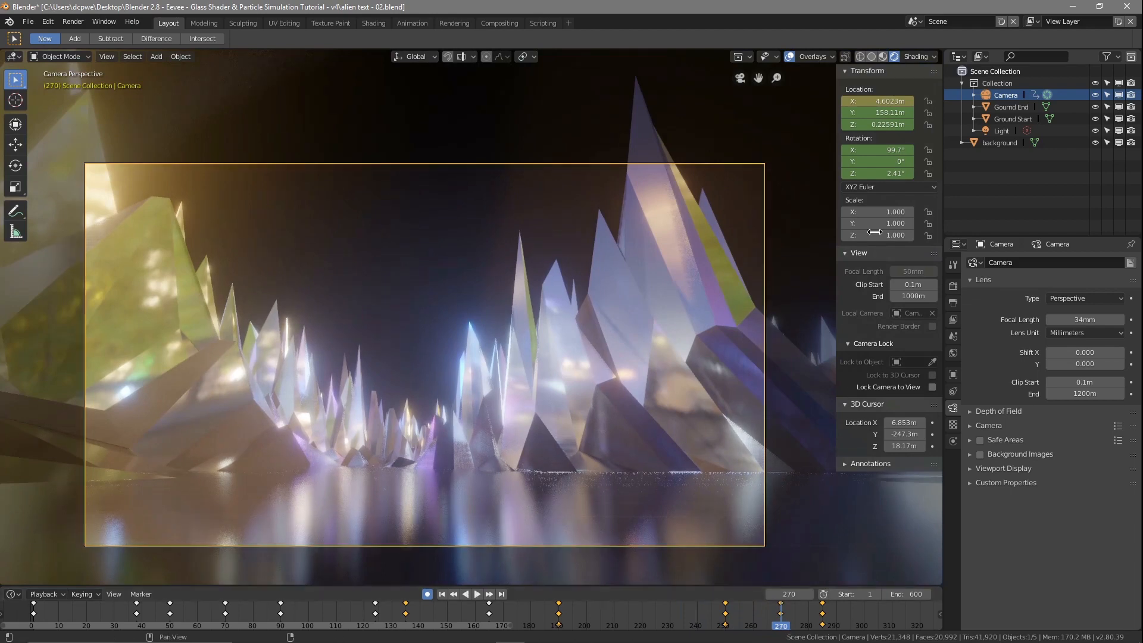
{"action": "left_click_drag", "start_coordinate": [878, 161], "coordinate": [894, 162]}
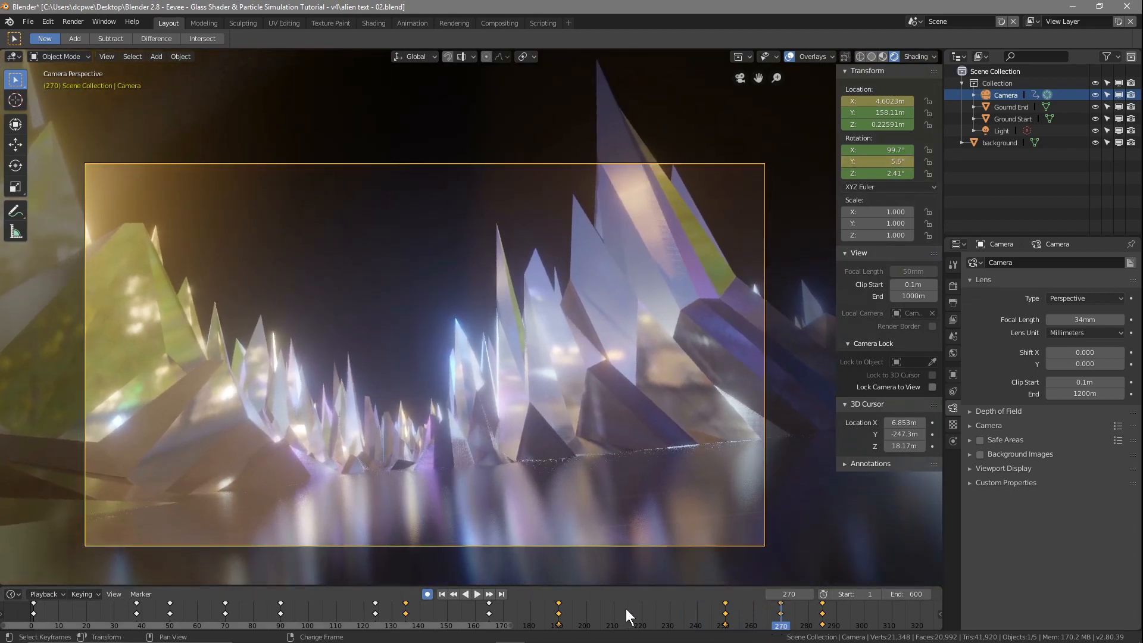
{"action": "left_click", "coordinate": [722, 622]}
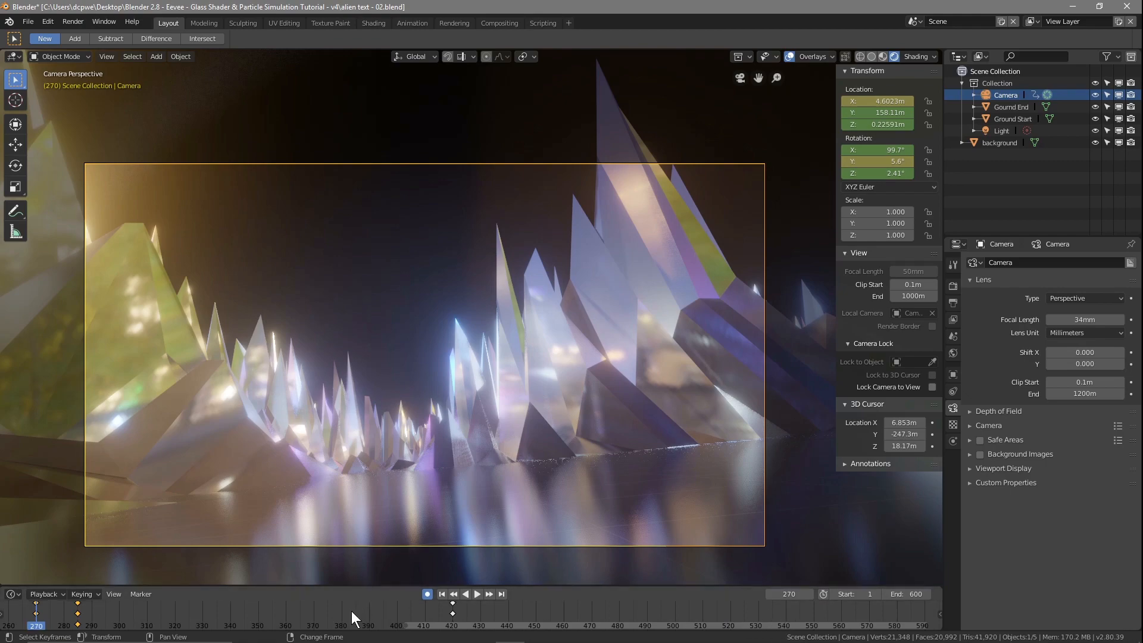
{"action": "middle_click_drag", "start_coordinate": [377, 613], "coordinate": [912, 611]}
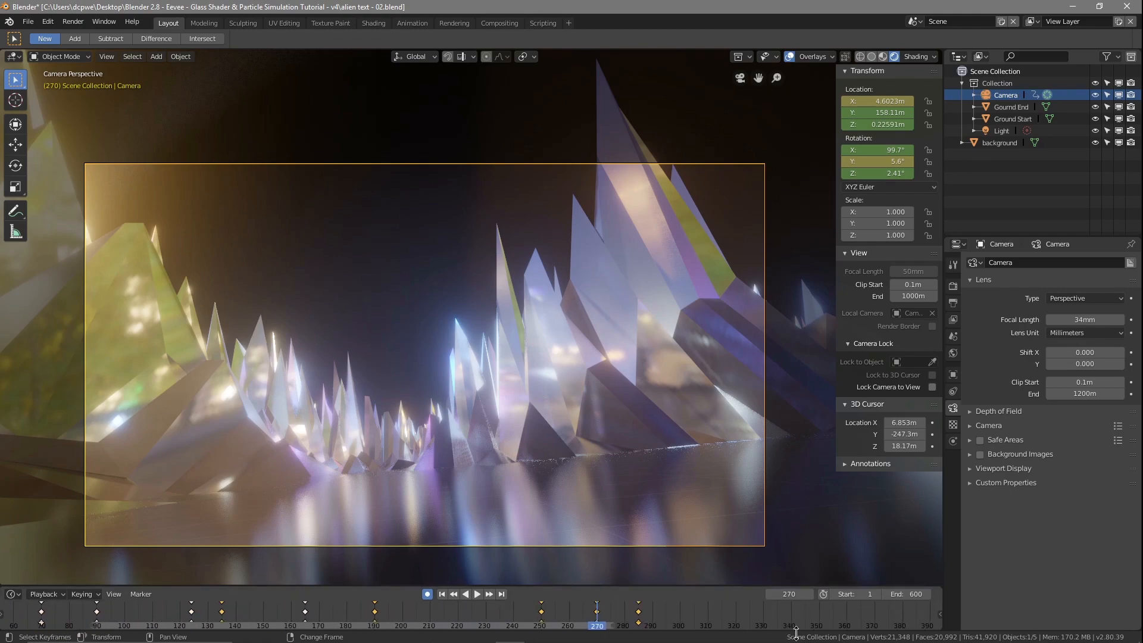
{"action": "left_click_drag", "start_coordinate": [613, 622], "coordinate": [640, 630]}
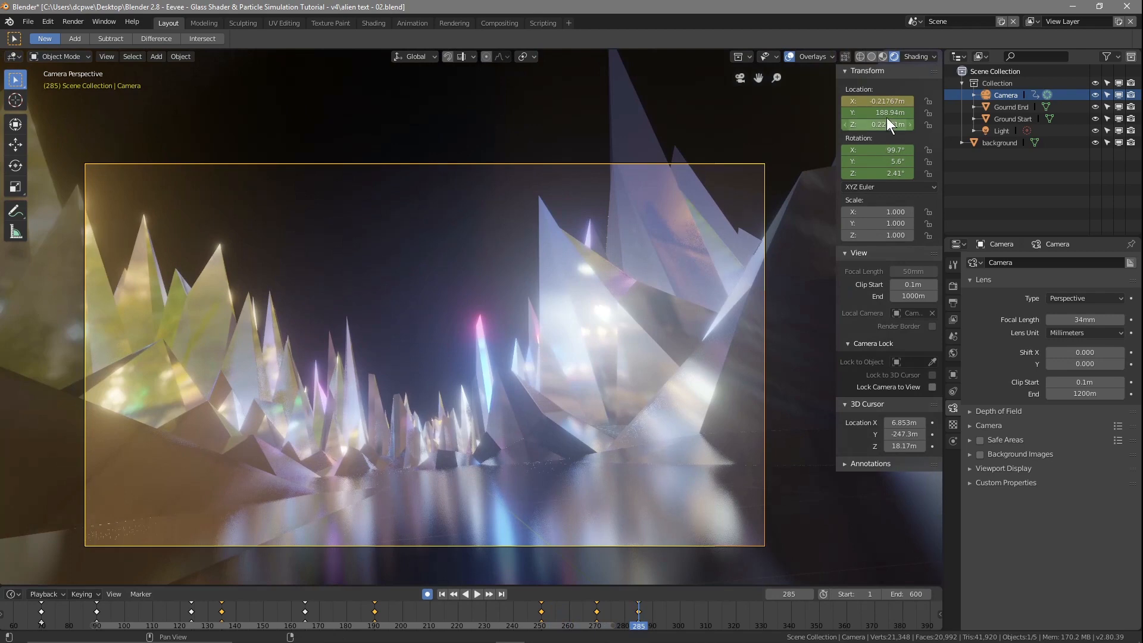
{"action": "left_click_drag", "start_coordinate": [878, 161], "coordinate": [836, 161]}
Step: Level the camera at frame 300 with a Y rotation of 0° and raise it to location Z 1.7659 m
{"action": "left_click_drag", "start_coordinate": [638, 625], "coordinate": [682, 625]}
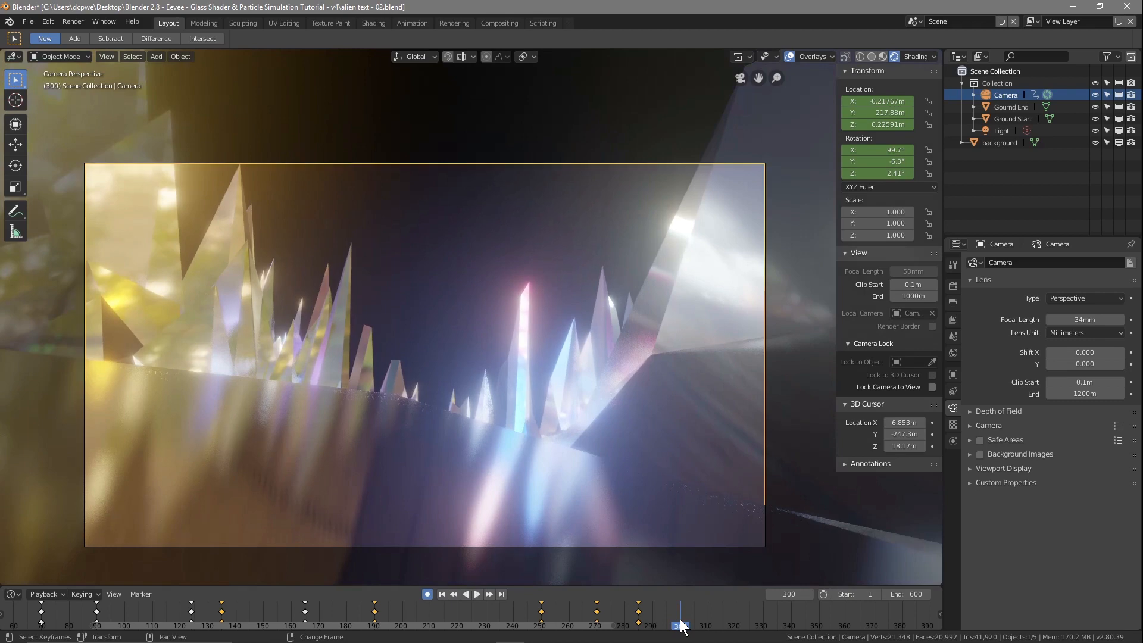
{"action": "left_click", "coordinate": [889, 161]}
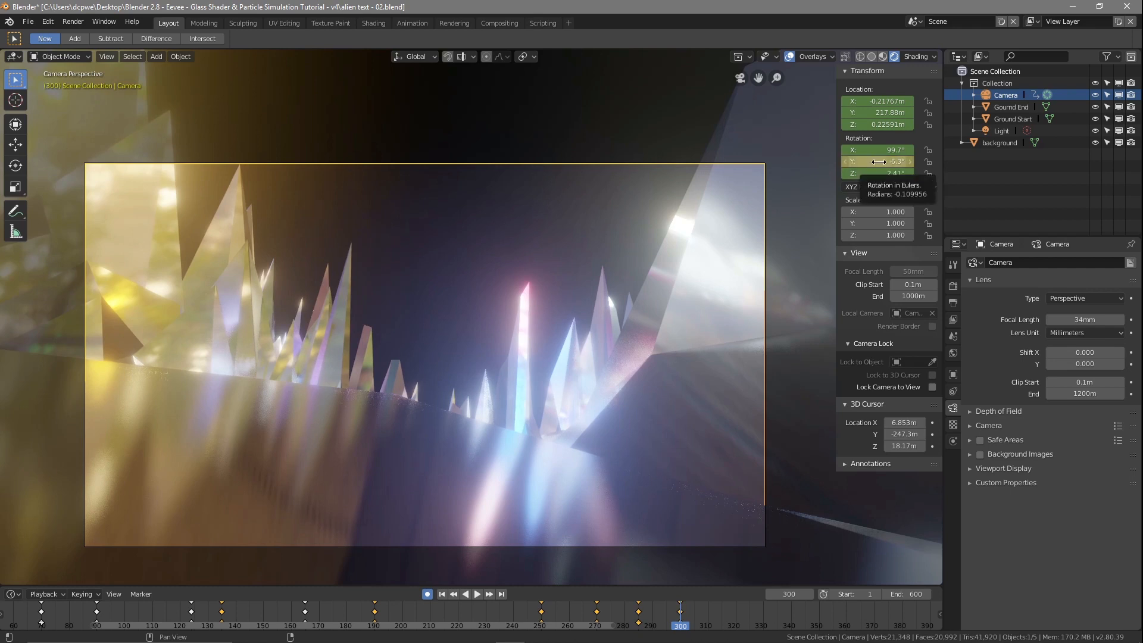
{"action": "left_click", "coordinate": [880, 161]}
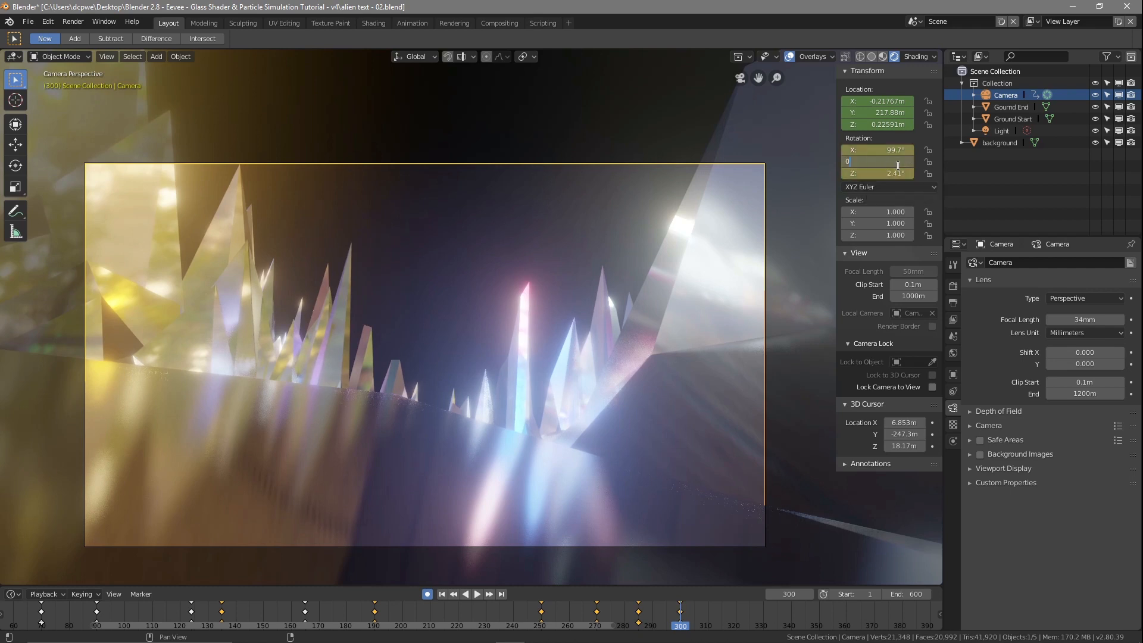
{"action": "key", "text": "Return"}
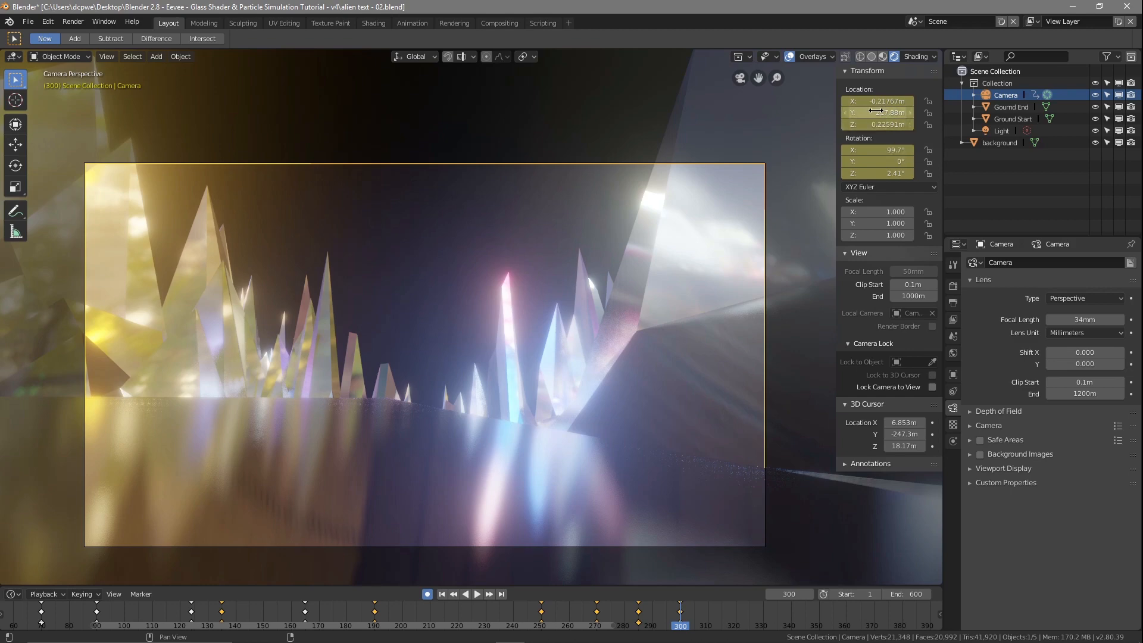
{"action": "mouse_move", "coordinate": [877, 125]}
{"action": "left_mouse_down"}
{"action": "mouse_move", "coordinate": [906, 125]}
{"action": "mouse_move", "coordinate": [872, 125]}
{"action": "left_mouse_up"}
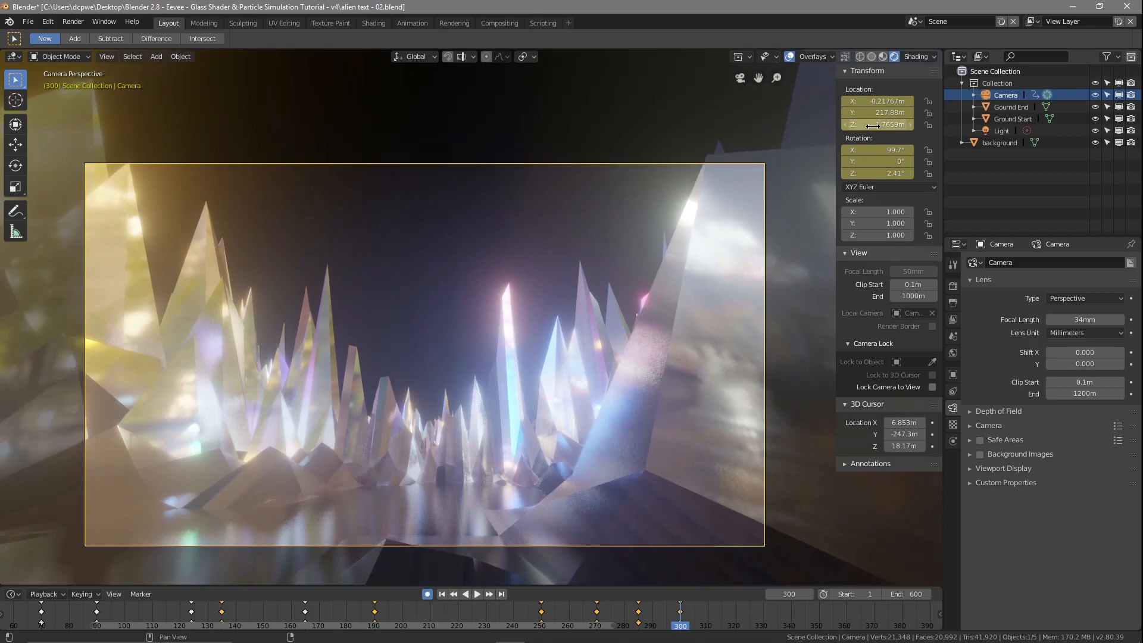
Step: Scrub past the crystals beyond frame 300 and insert camera location and rotation keyframes at frame 330
{"action": "mouse_move", "coordinate": [687, 621]}
{"action": "left_mouse_down"}
{"action": "mouse_move", "coordinate": [491, 616]}
{"action": "mouse_move", "coordinate": [706, 622]}
{"action": "left_mouse_up"}
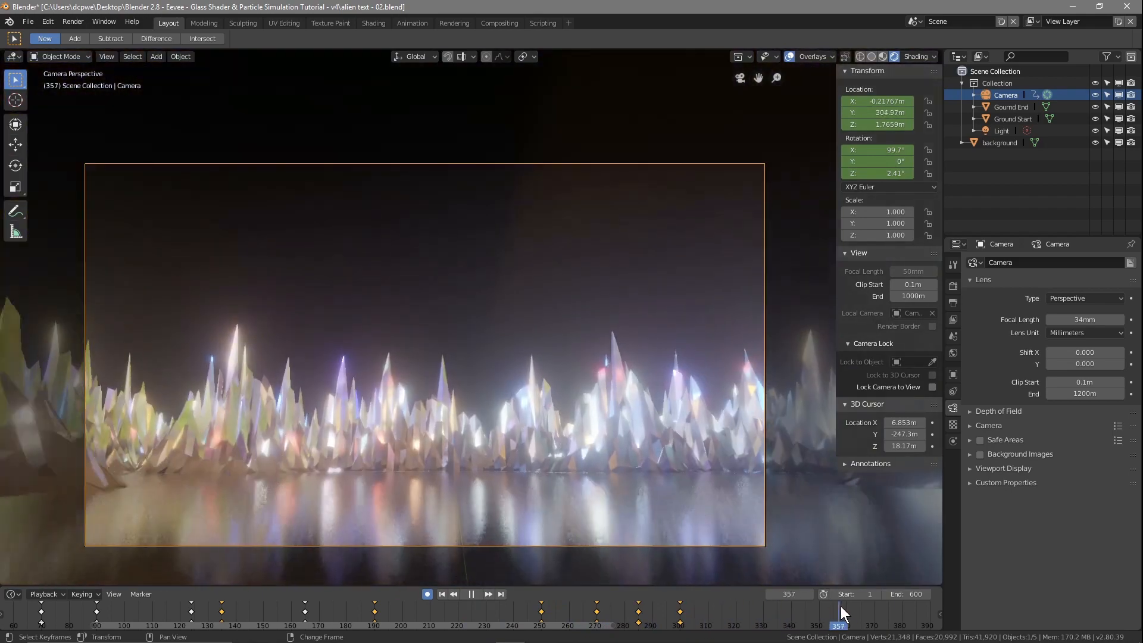
{"action": "left_click_drag", "start_coordinate": [841, 613], "coordinate": [717, 613]}
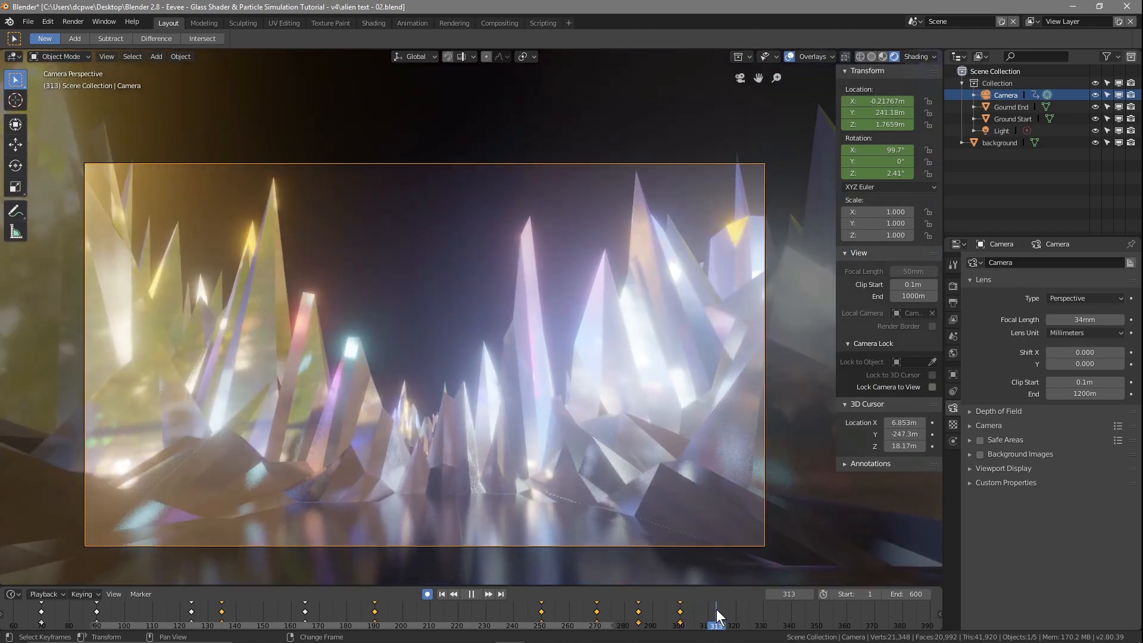
{"action": "left_click_drag", "start_coordinate": [718, 617], "coordinate": [762, 626]}
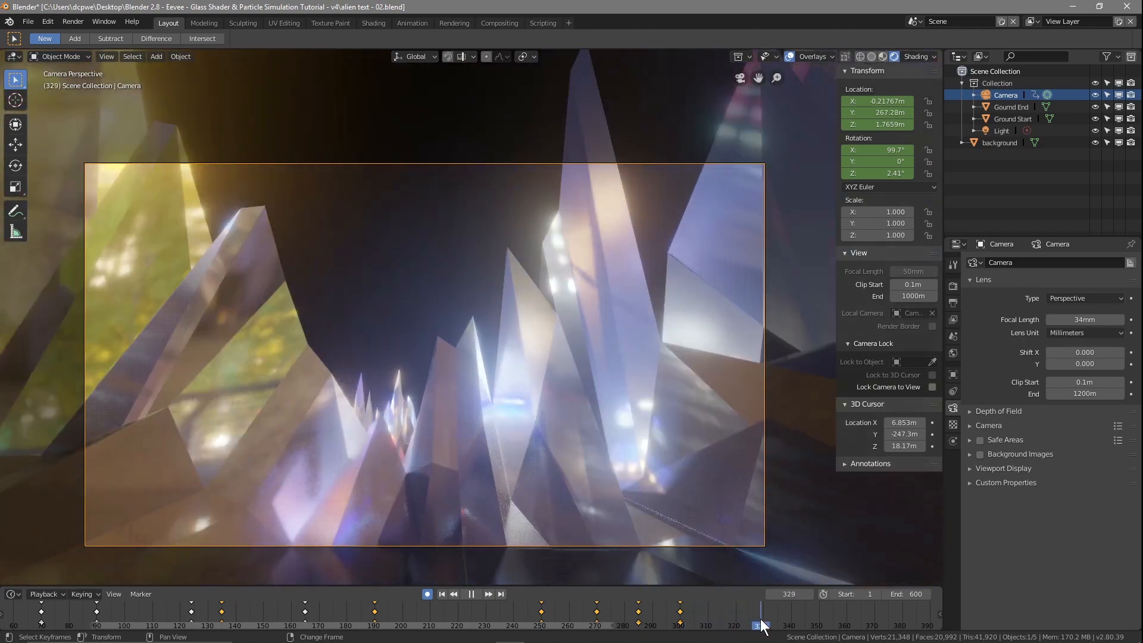
{"action": "key", "text": "space"}
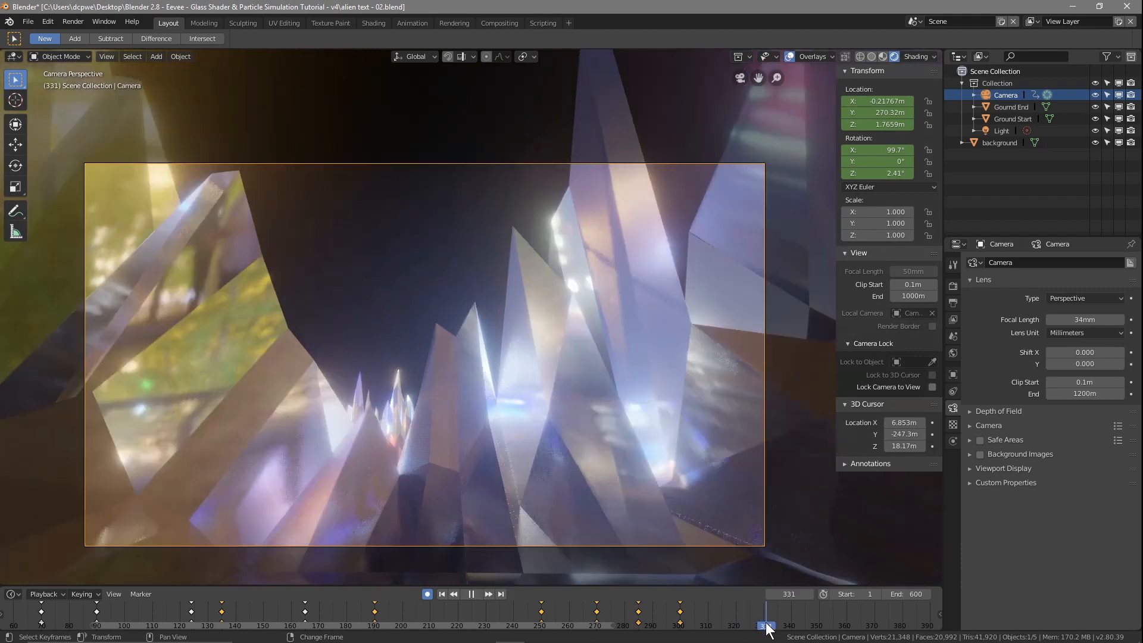
{"action": "key", "text": "space"}
{"action": "key", "text": "i"}
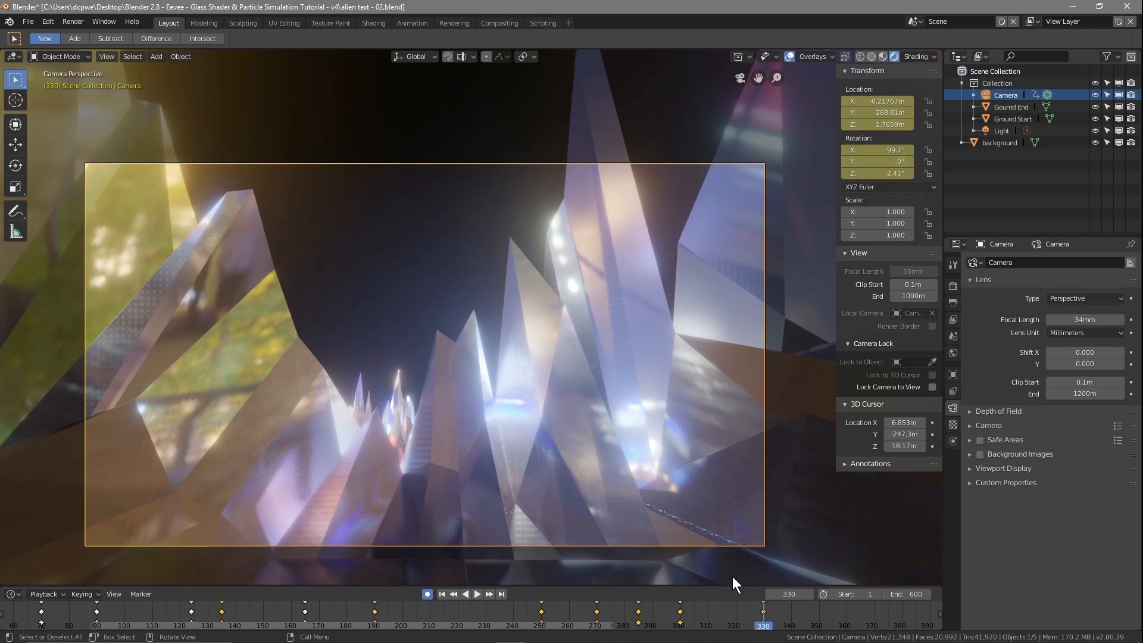
Step: Key the camera at frame 346 with location X -5.1877 m, location Z 5.8559 m and a Y rotation of 44.9°
{"action": "key", "text": "space"}
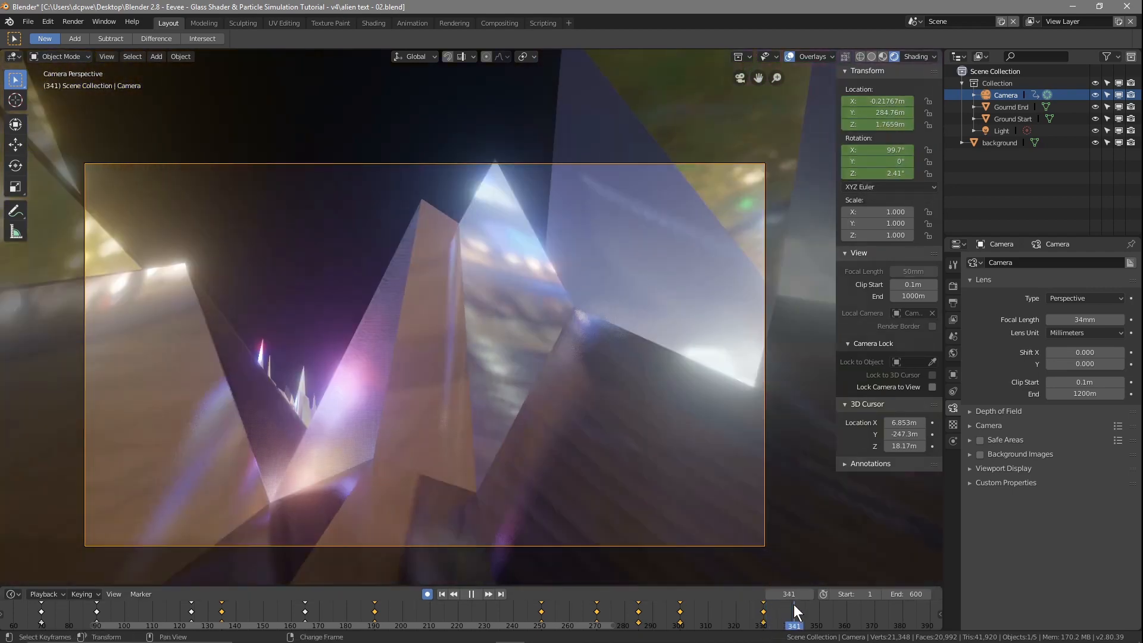
{"action": "right_click_drag", "start_coordinate": [794, 606], "coordinate": [808, 611]}
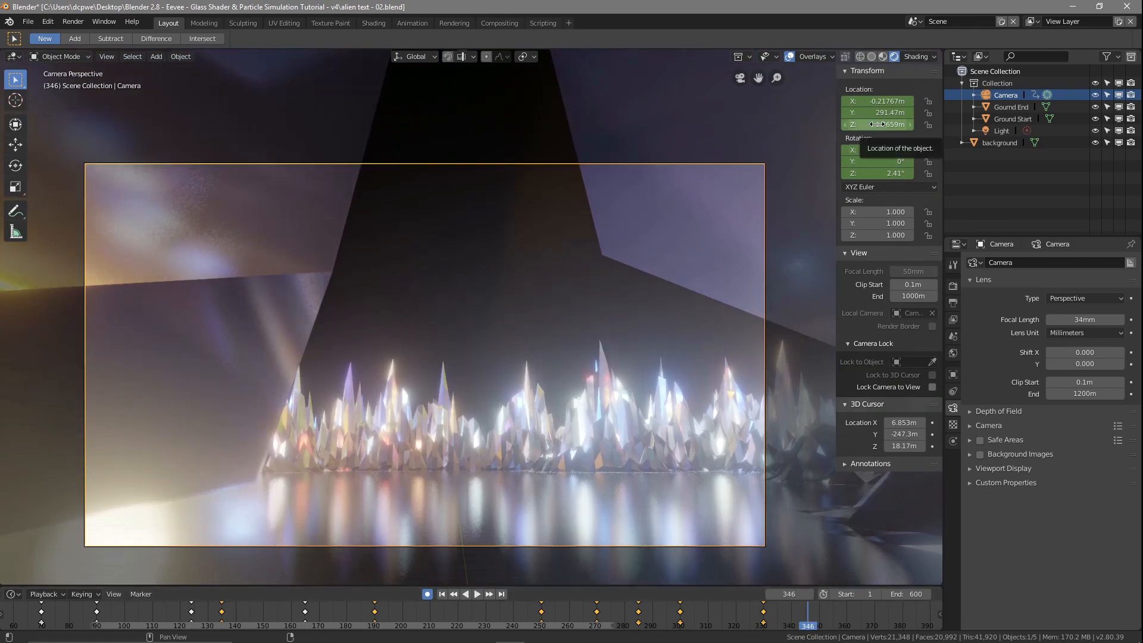
{"action": "key", "text": "i"}
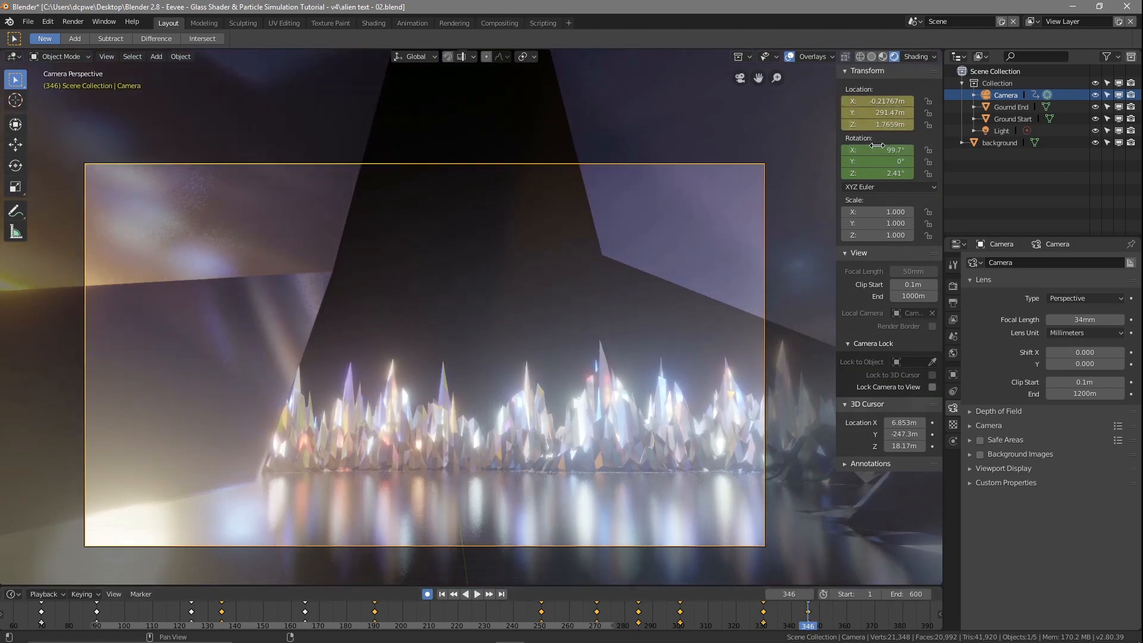
{"action": "key", "text": "i"}
{"action": "left_click_drag", "start_coordinate": [875, 119], "coordinate": [914, 120]}
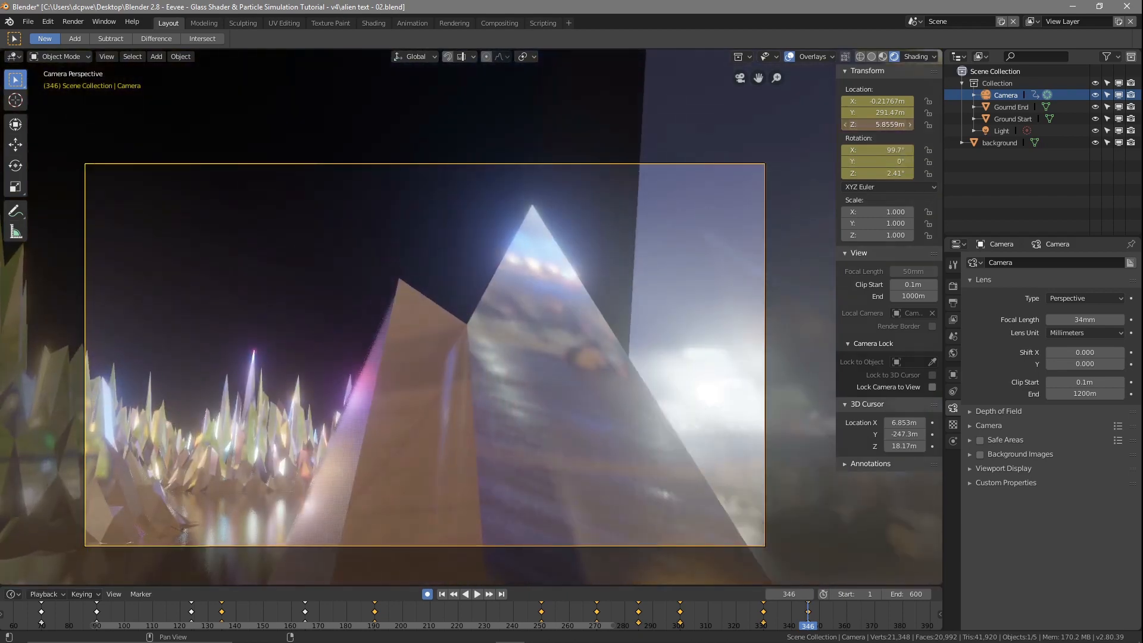
{"action": "left_click_drag", "start_coordinate": [881, 168], "coordinate": [922, 162]}
{"action": "left_click_drag", "start_coordinate": [881, 101], "coordinate": [851, 101]}
Step: Insert camera location and rotation keyframes at frame 380
{"action": "right_click_drag", "start_coordinate": [809, 622], "coordinate": [875, 625]}
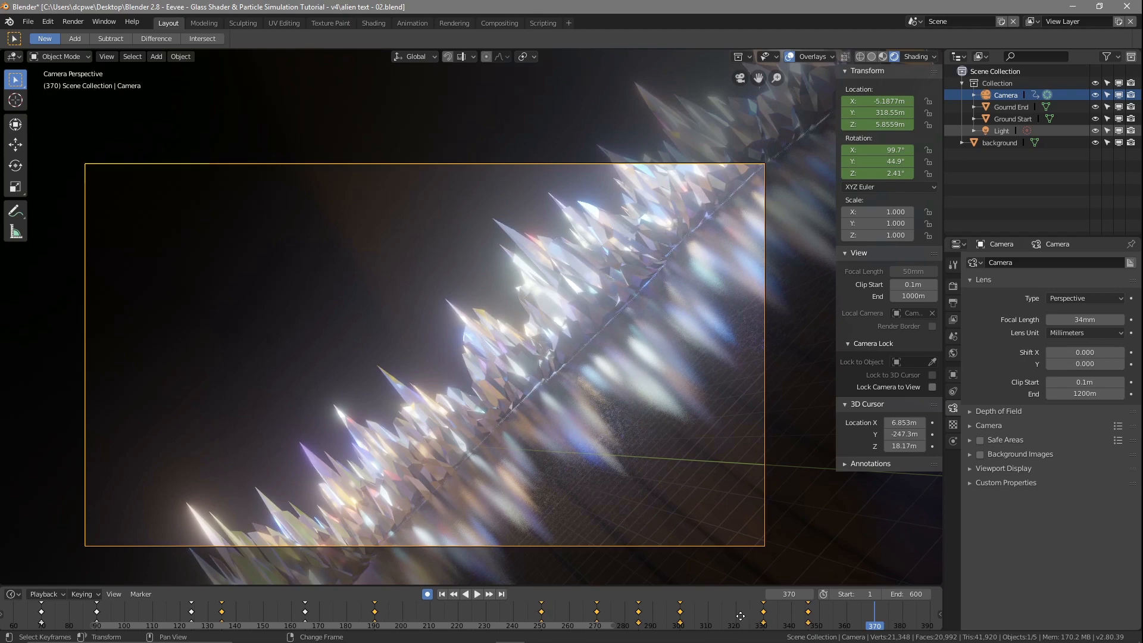
{"action": "middle_click_drag", "start_coordinate": [740, 616], "coordinate": [509, 625]}
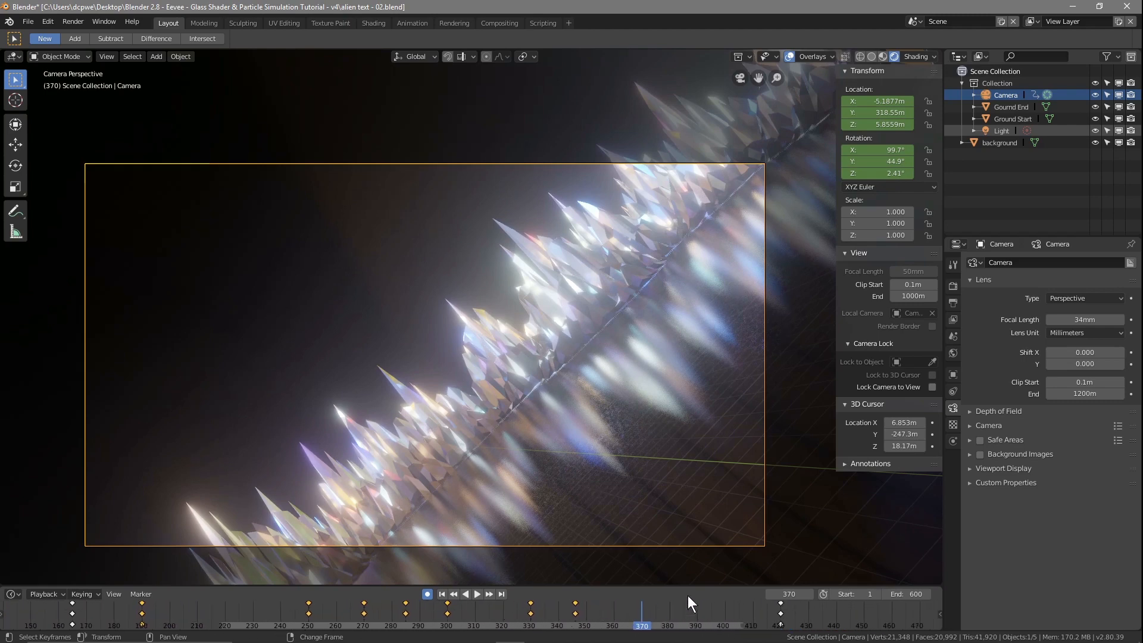
{"action": "key", "text": "space"}
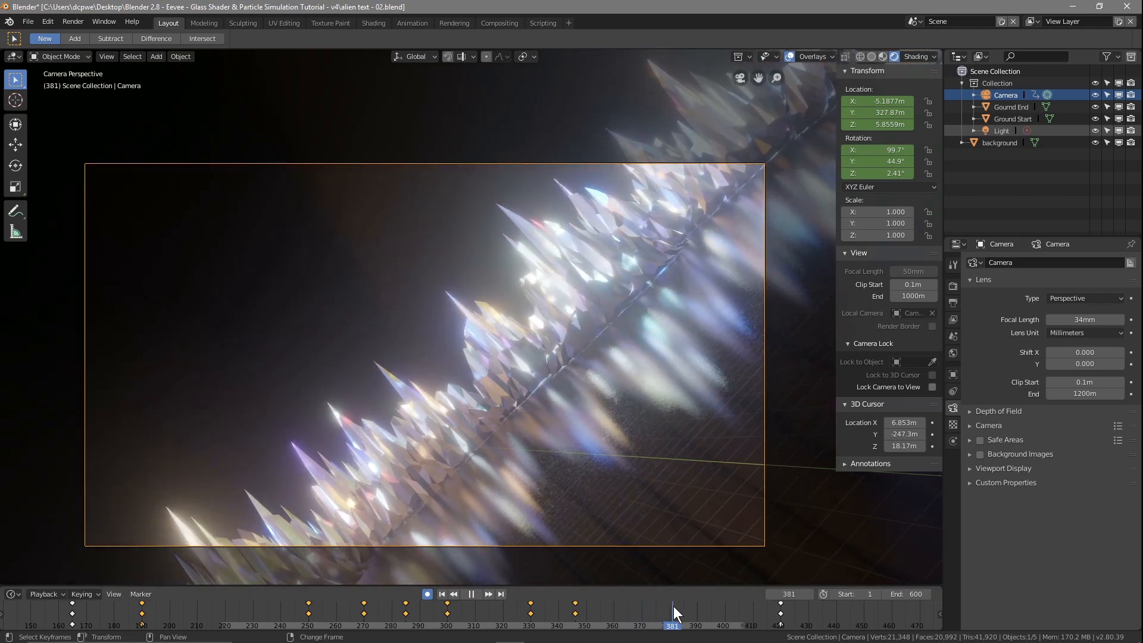
{"action": "key", "text": "space"}
{"action": "left_click", "coordinate": [670, 605]}
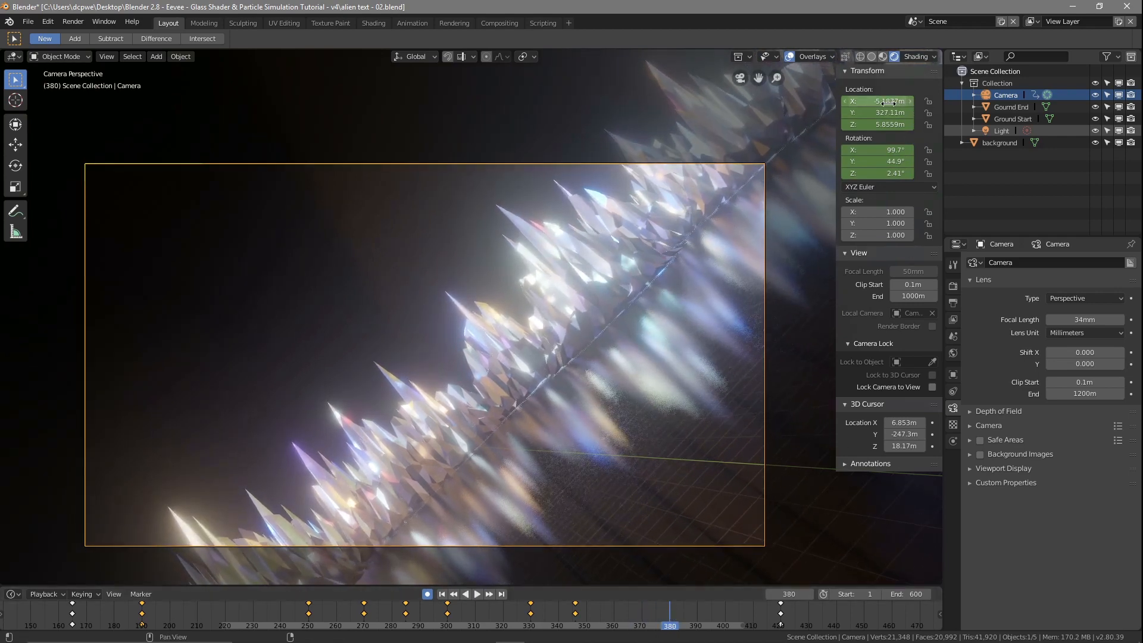
{"action": "key", "text": "i"}
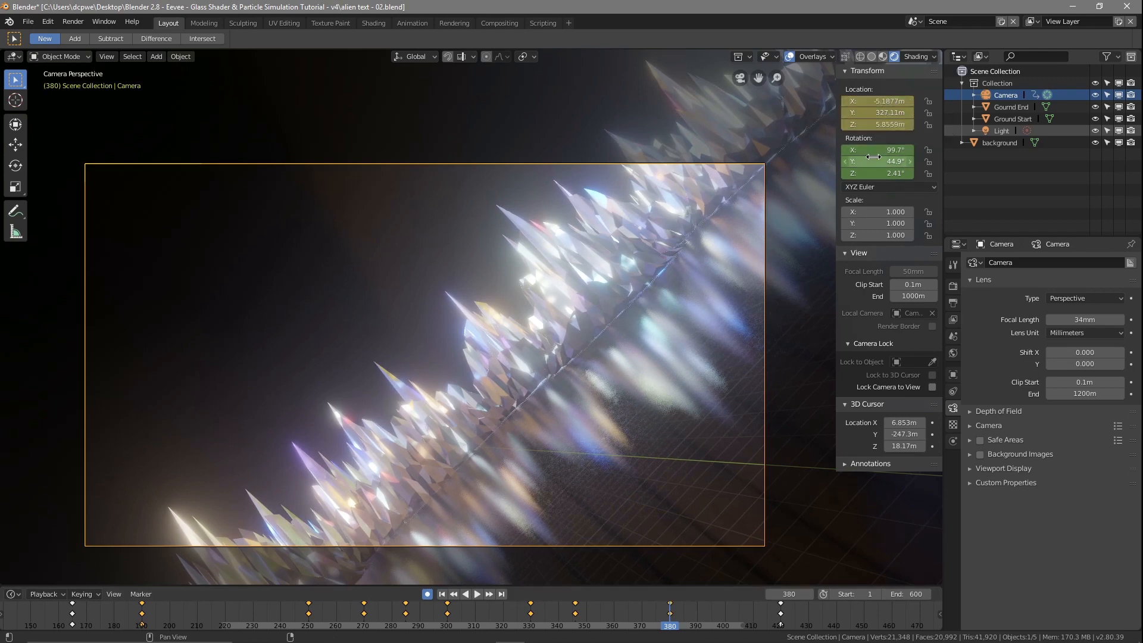
{"action": "key", "text": "i"}
Step: Level the camera at frame 380 with a Y rotation of 0° and lower it to location Z 0.27591 m
{"action": "left_click", "coordinate": [873, 161]}
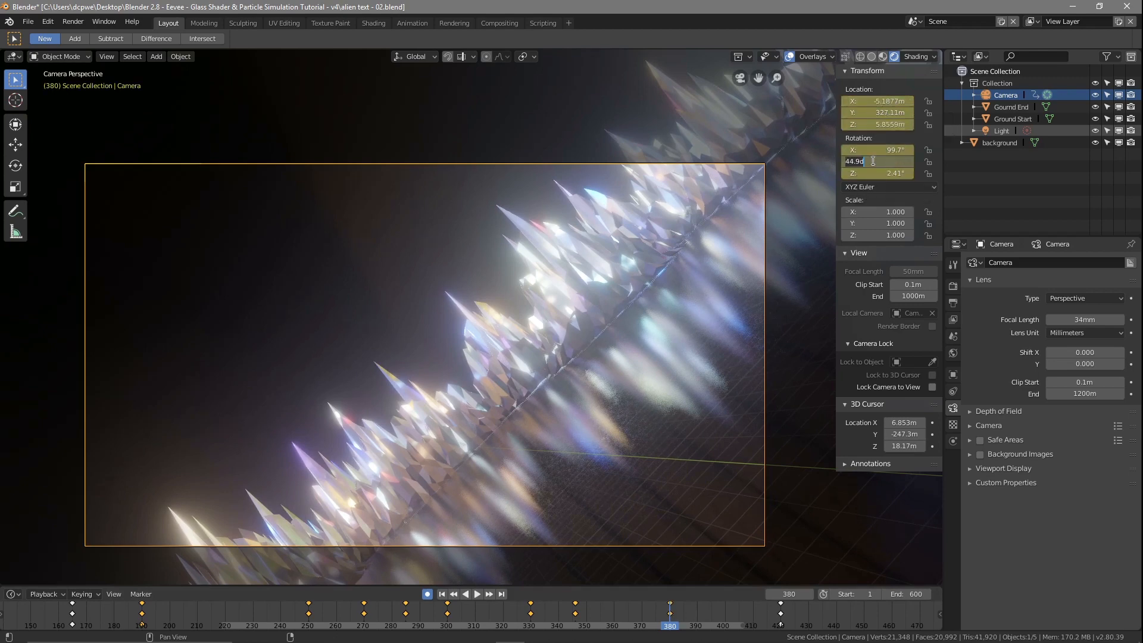
{"action": "type", "text": "0"}
{"action": "key", "text": "Return"}
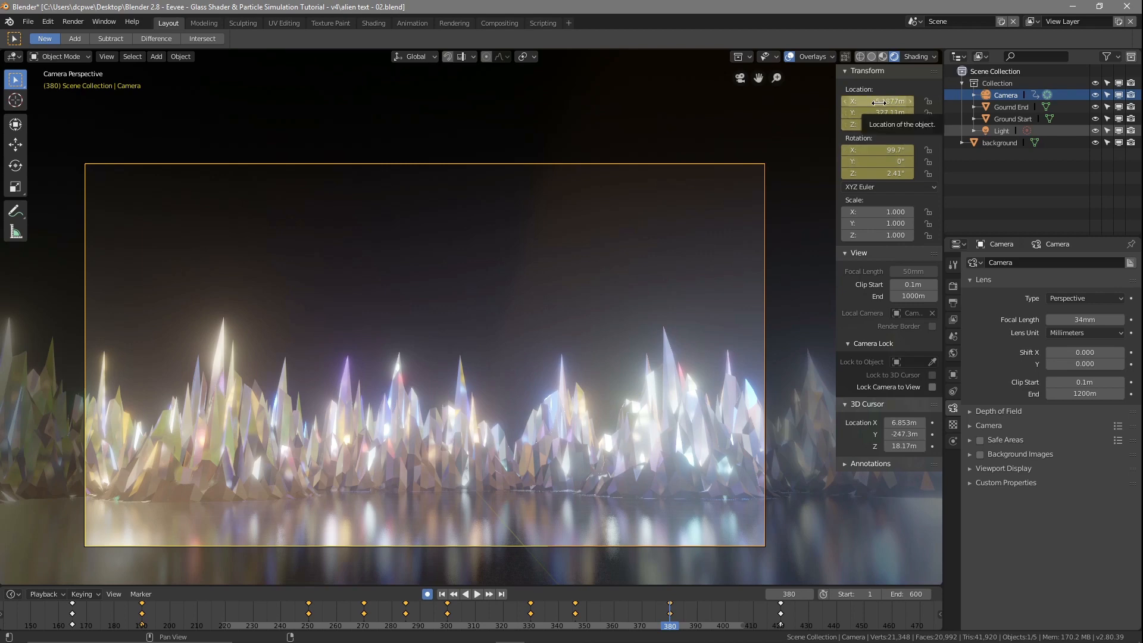
{"action": "key", "text": "Return"}
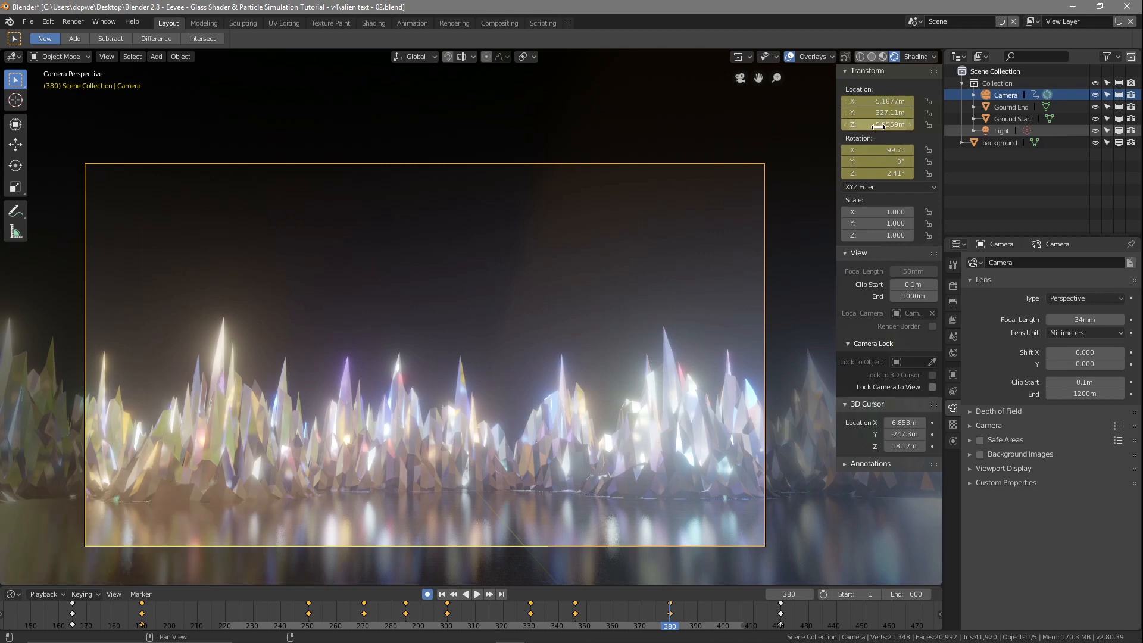
{"action": "left_click_drag", "start_coordinate": [881, 125], "coordinate": [836, 124]}
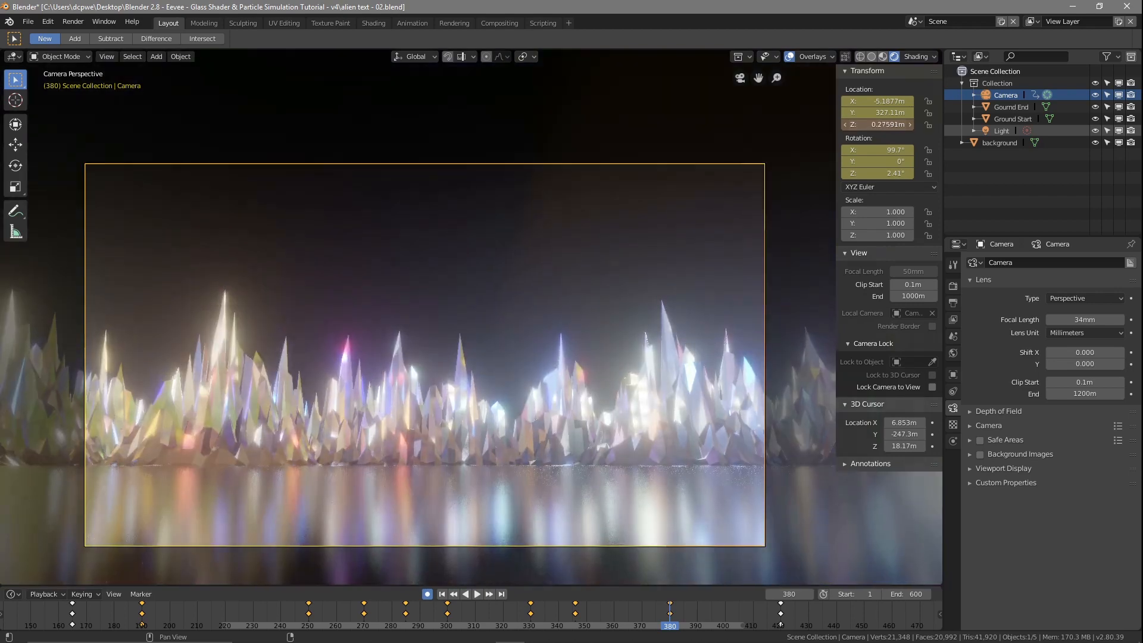
Step: Play and scrub through the whole camera flight up to frame 420 to check its path around the crystals
{"action": "key", "text": "space"}
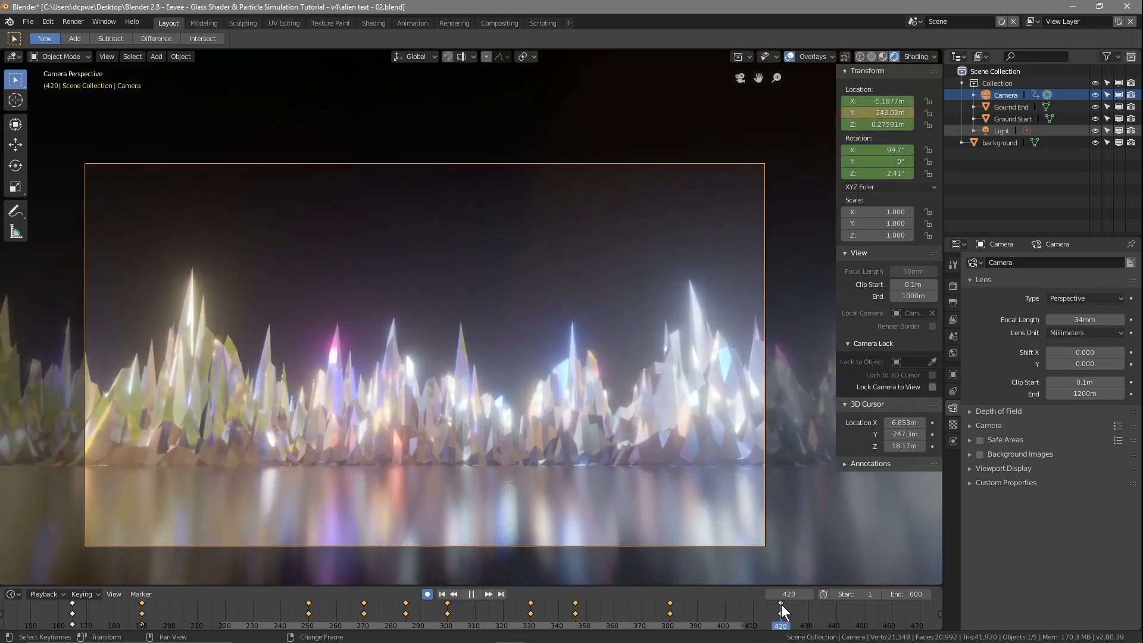
{"action": "left_click_drag", "start_coordinate": [768, 613], "coordinate": [113, 613]}
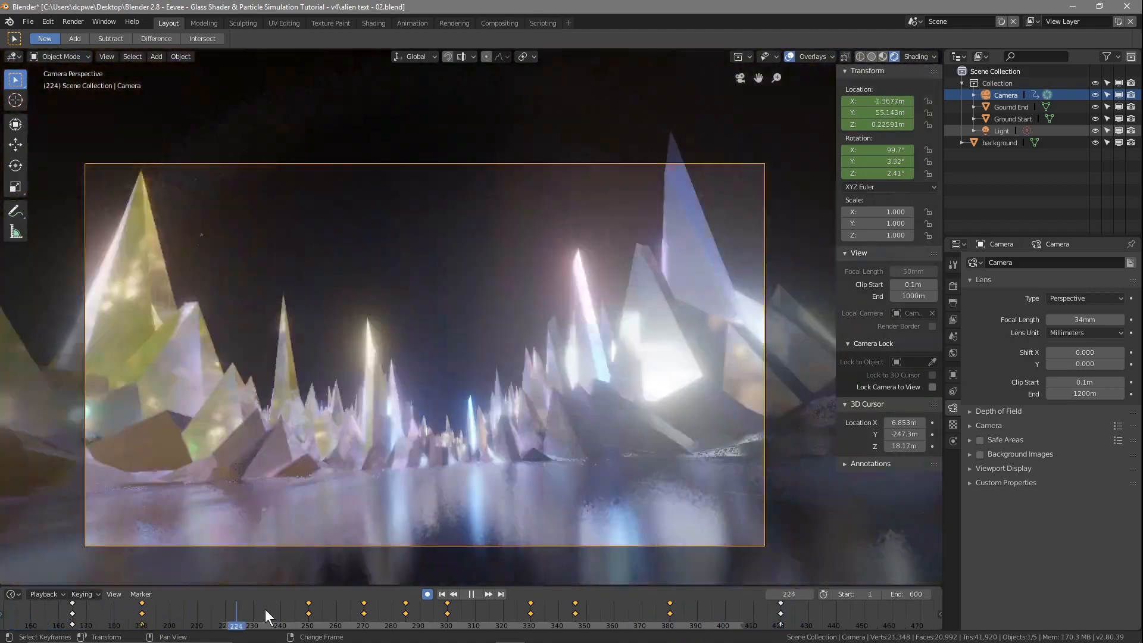
{"action": "key", "text": "space"}
{"action": "scroll", "coordinate": [245, 608], "scroll_direction": "down", "scroll_amount": 3}
{"action": "scroll", "coordinate": [245, 607], "scroll_direction": "down", "scroll_amount": 2}
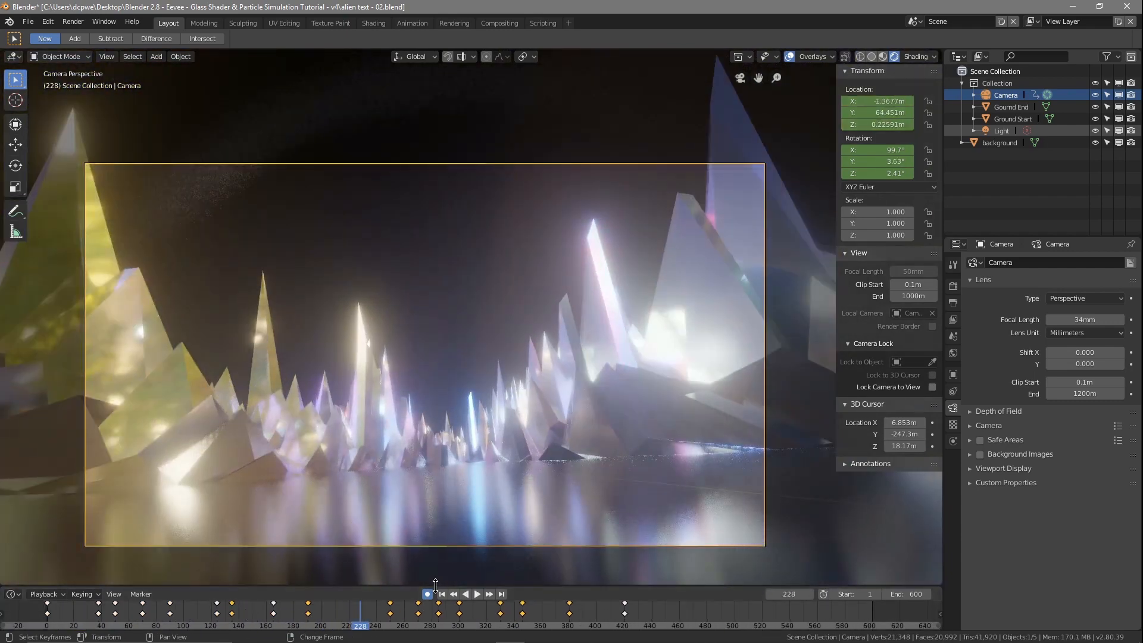
{"action": "left_click_drag", "start_coordinate": [365, 630], "coordinate": [44, 630]}
{"action": "key", "text": "space"}
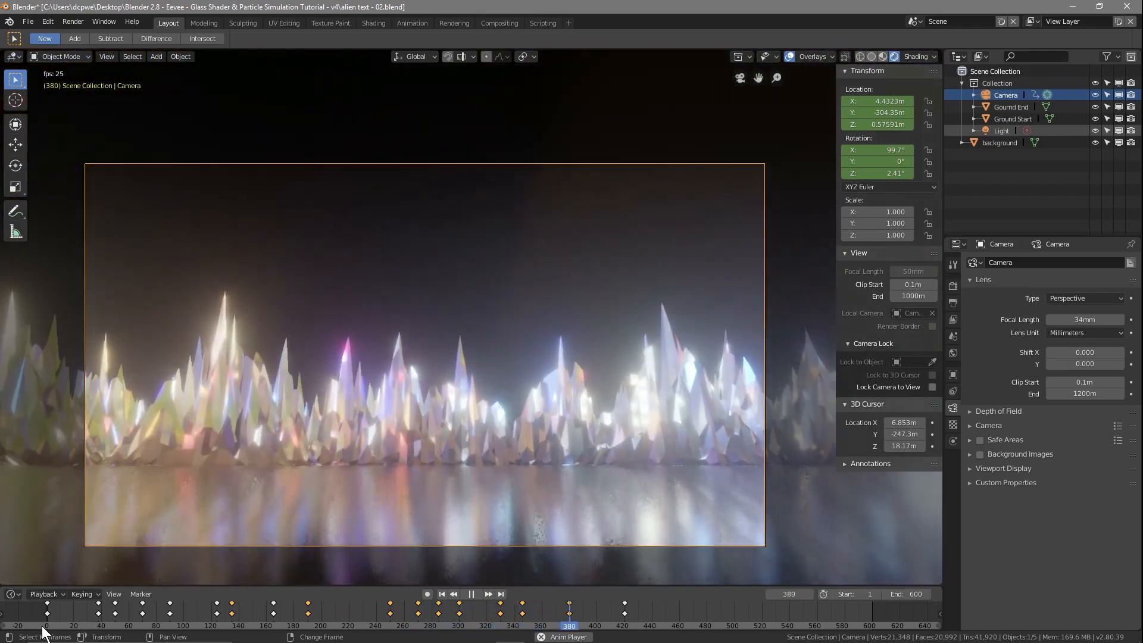
{"action": "left_click", "coordinate": [471, 593]}
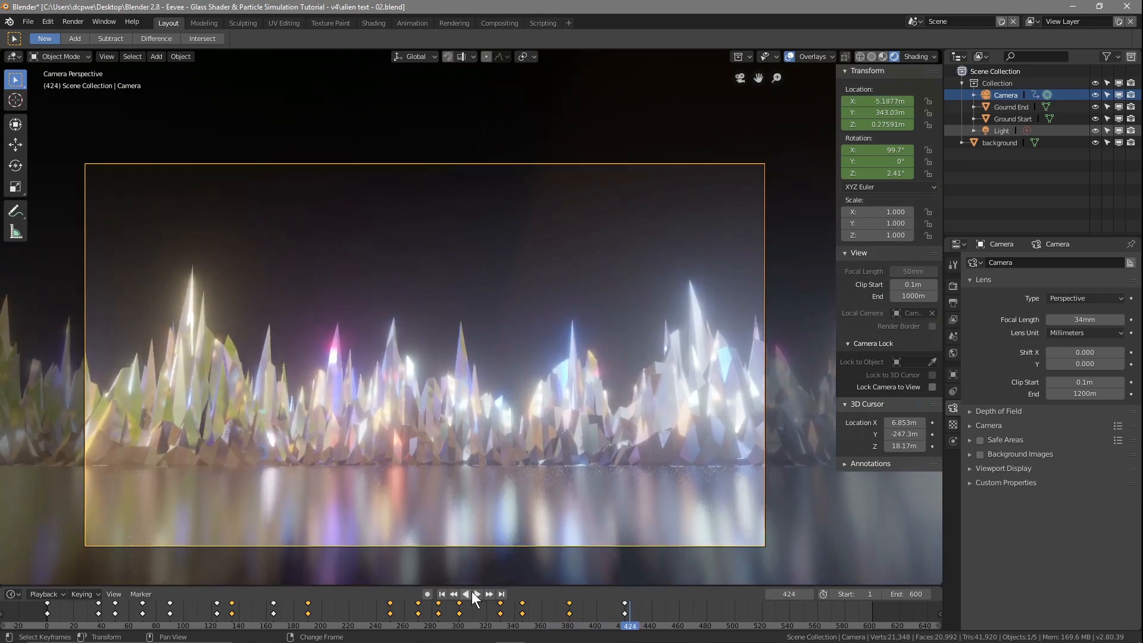
{"action": "left_click_drag", "start_coordinate": [627, 624], "coordinate": [48, 605]}
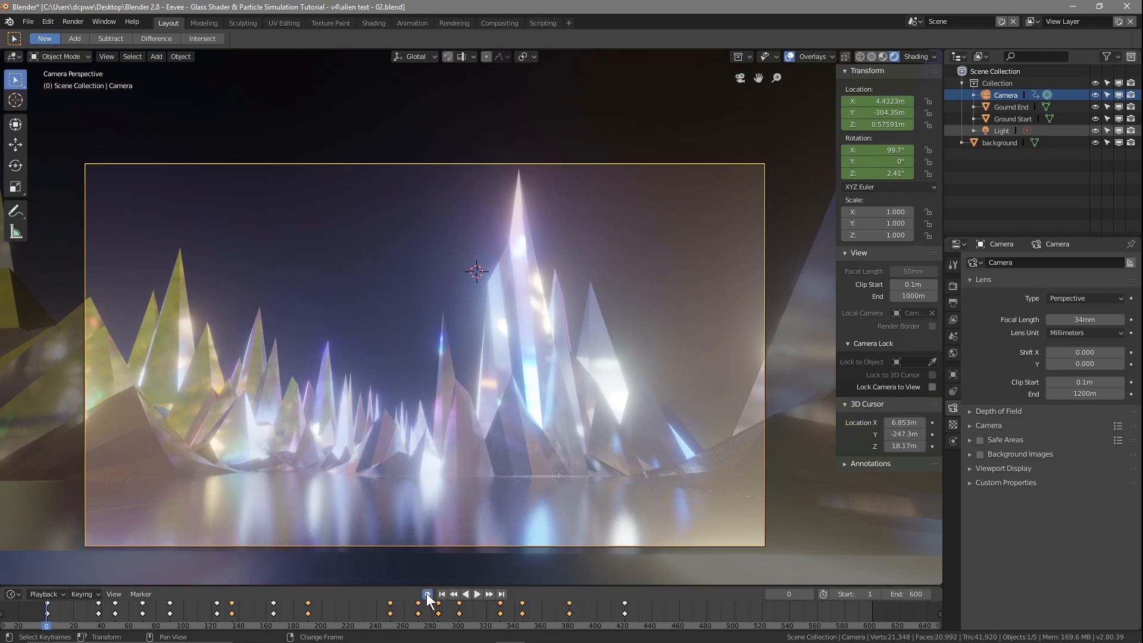
Step: Check the camera movement around frames 50 to 70 and delete the camera keyframes at frame 50
{"action": "right_click", "coordinate": [99, 604]}
{"action": "key", "text": "space"}
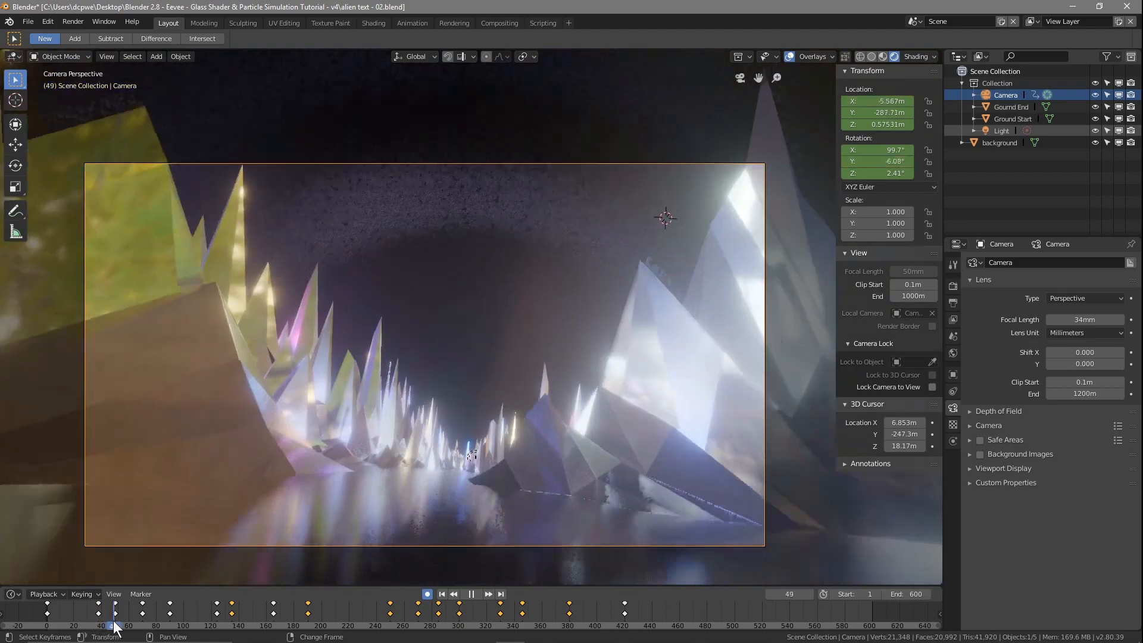
{"action": "left_click_drag", "start_coordinate": [116, 628], "coordinate": [142, 621]}
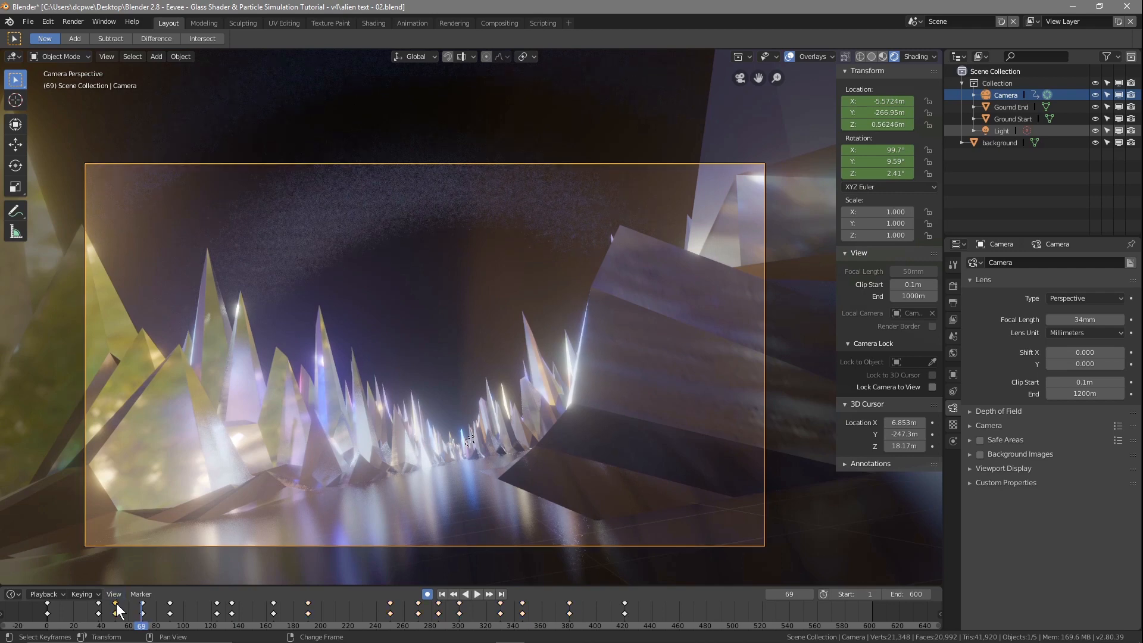
{"action": "key", "text": "x"}
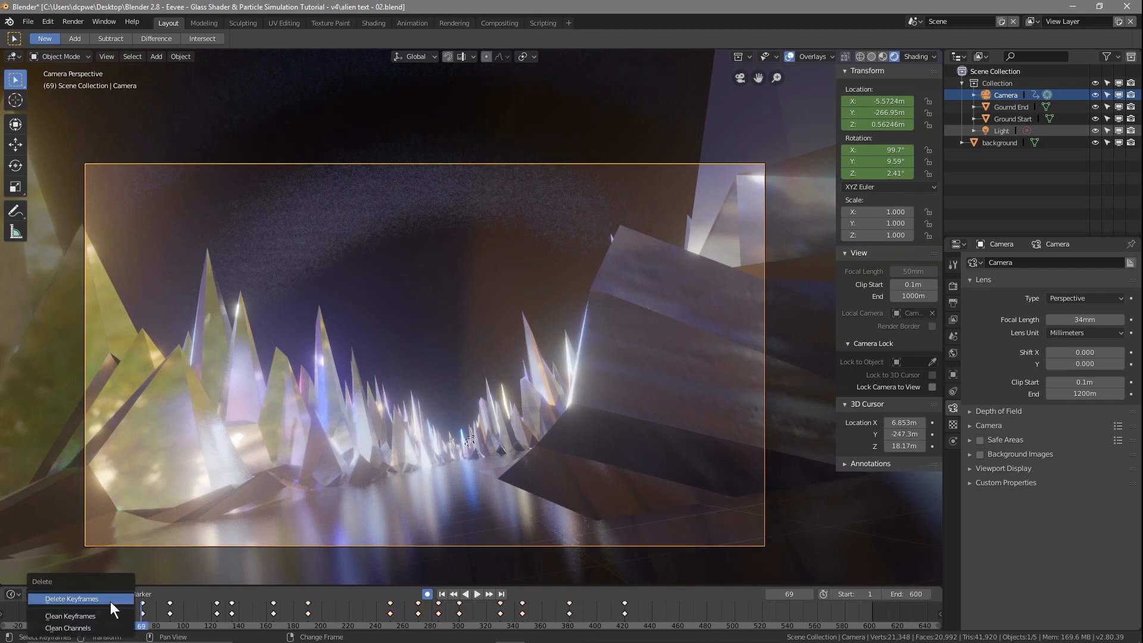
{"action": "left_click", "coordinate": [110, 600]}
Step: Key the camera at frame 70 with location X -0.83228 m, location Z 6.8311 m and a Y rotation of 0°
{"action": "mouse_move", "coordinate": [137, 622]}
{"action": "right_mouse_down"}
{"action": "mouse_move", "coordinate": [30, 621]}
{"action": "mouse_move", "coordinate": [166, 627]}
{"action": "mouse_move", "coordinate": [95, 625]}
{"action": "mouse_move", "coordinate": [143, 626]}
{"action": "right_mouse_up"}
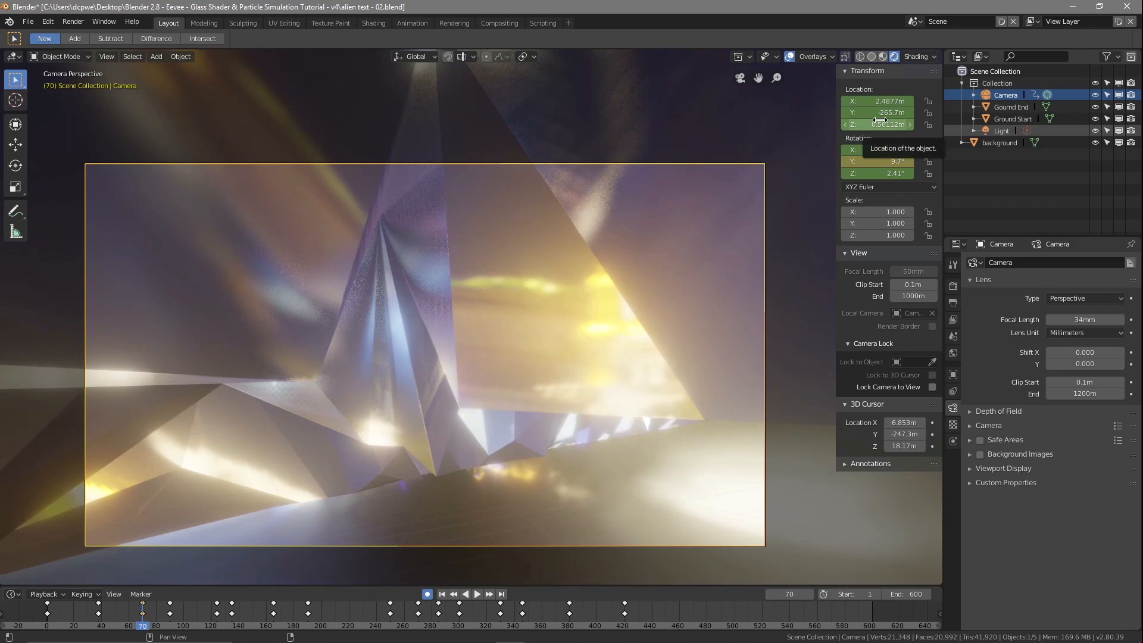
{"action": "key", "text": "i"}
{"action": "key", "text": "i"}
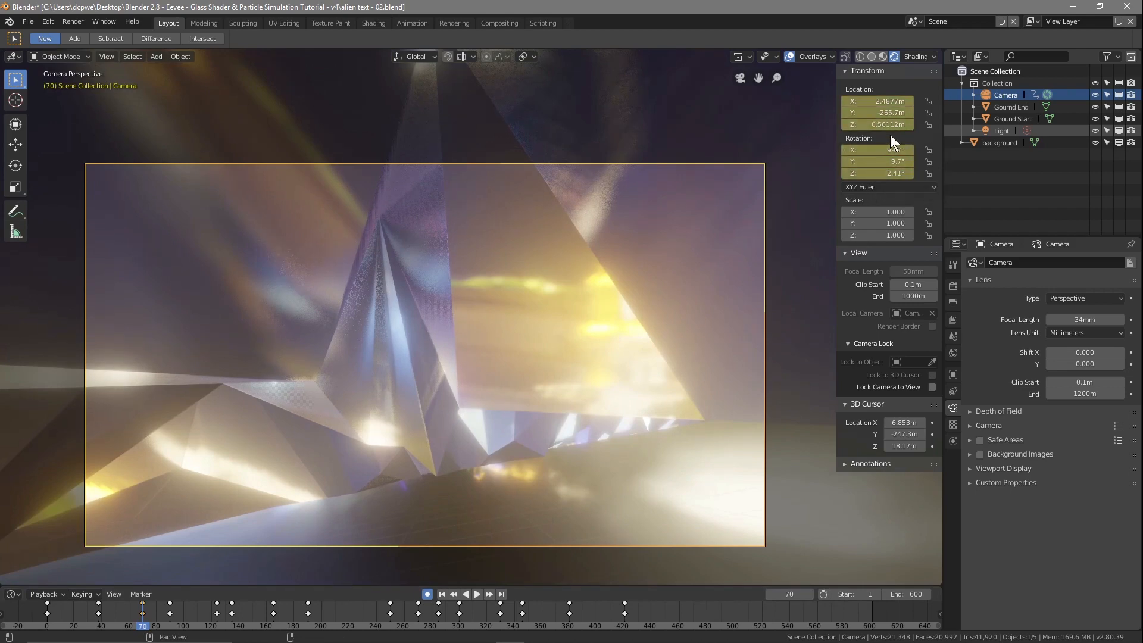
{"action": "left_click_drag", "start_coordinate": [878, 124], "coordinate": [973, 125]}
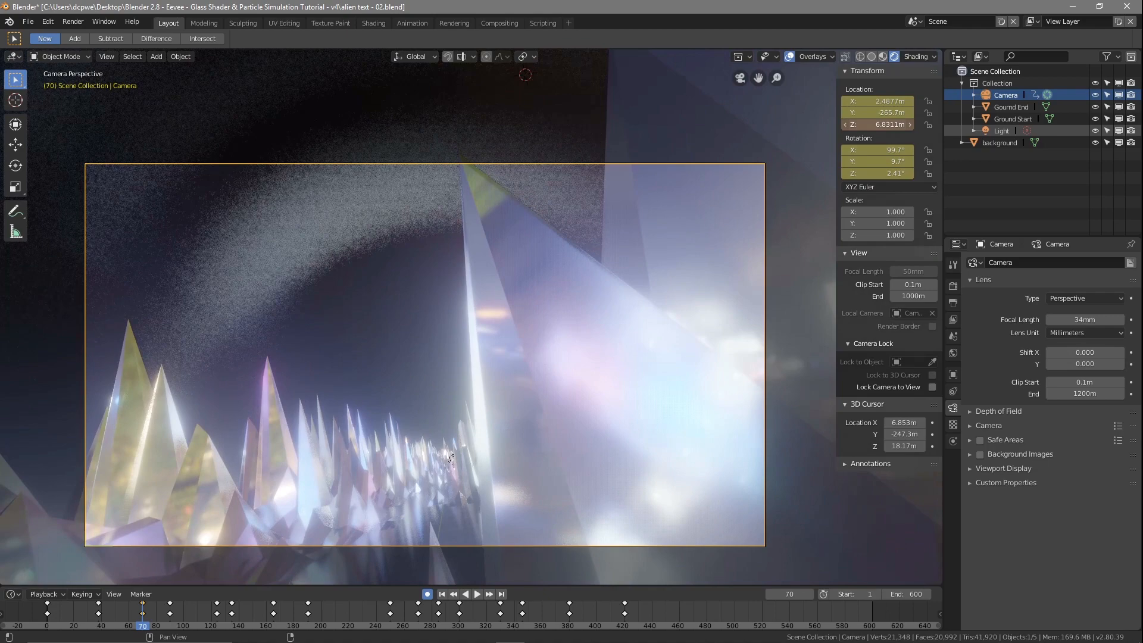
{"action": "left_click_drag", "start_coordinate": [900, 102], "coordinate": [858, 101]}
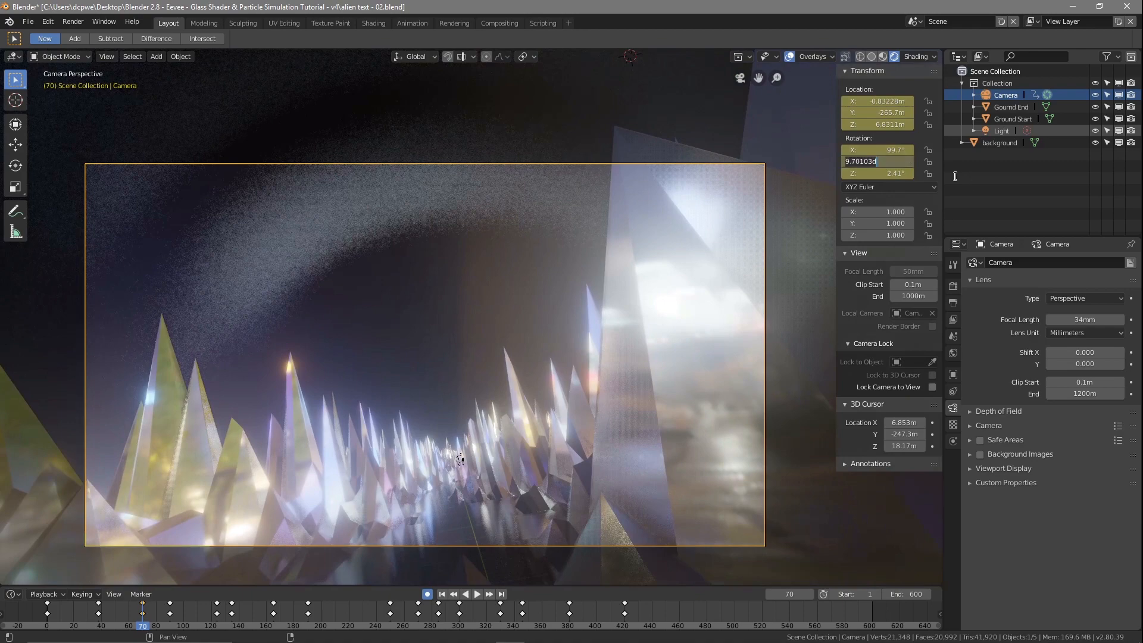
{"action": "type", "text": "0"}
{"action": "key", "text": "Return"}
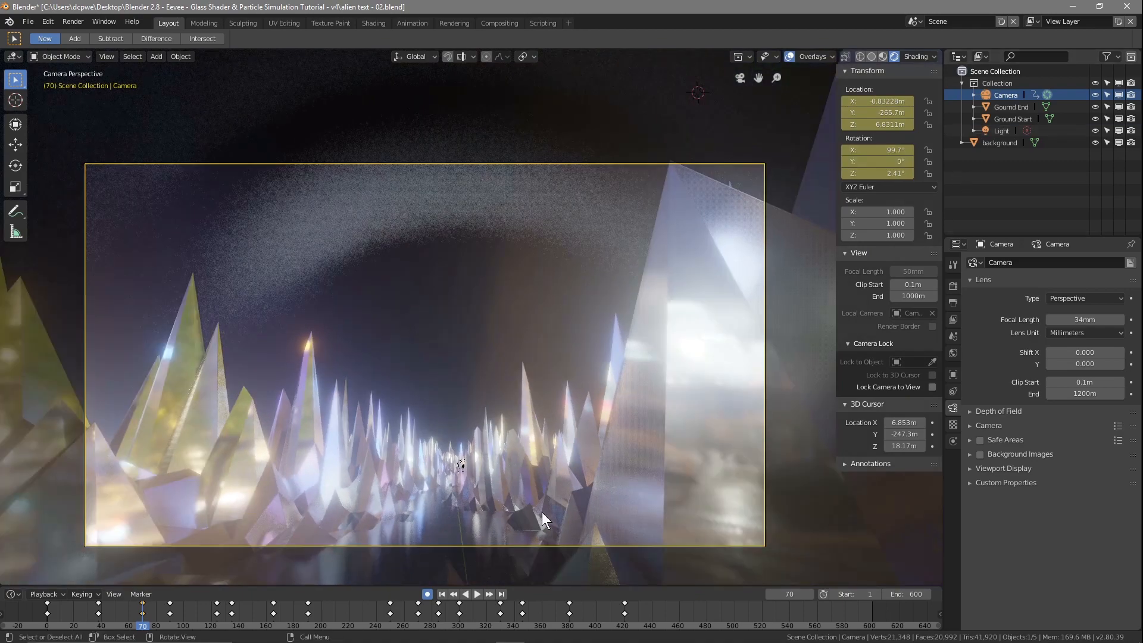
Step: Scrub through the revised flight, turn off automatic keyframing at frame 1 and switch to the top orthographic view
{"action": "left_click_drag", "start_coordinate": [144, 628], "coordinate": [623, 626]}
{"action": "key", "text": "Escape"}
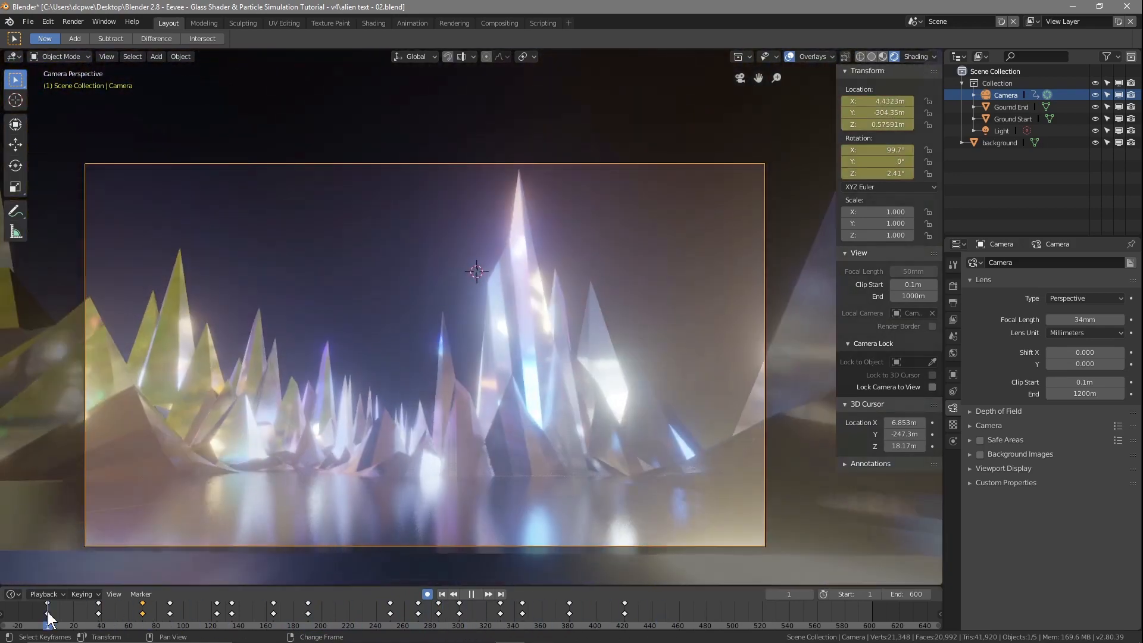
{"action": "left_click", "coordinate": [427, 594]}
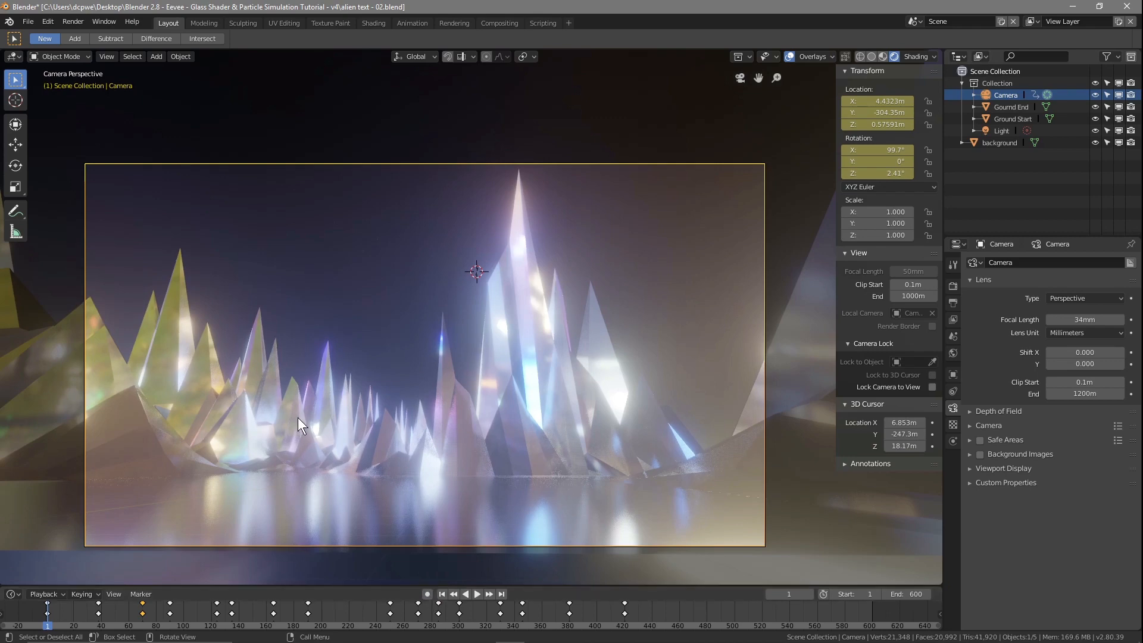
{"action": "key", "text": "KP_7"}
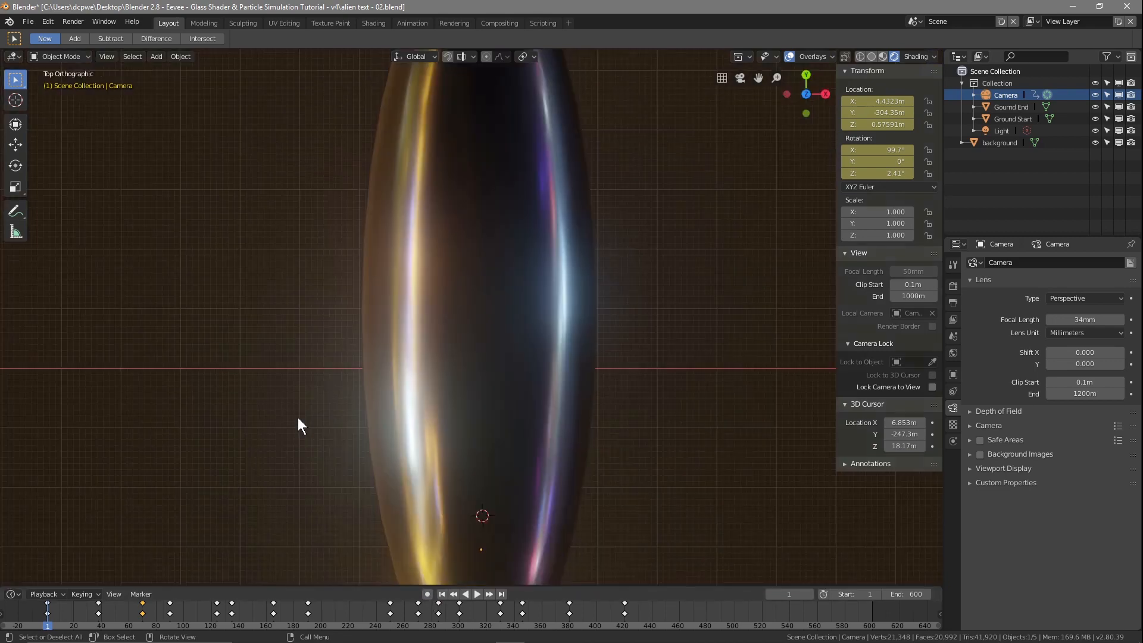
Step: Play the flight through the camera view and scrub on to frame 420 to check the camera path
{"action": "key", "text": "KP_0"}
{"action": "key", "text": "space"}
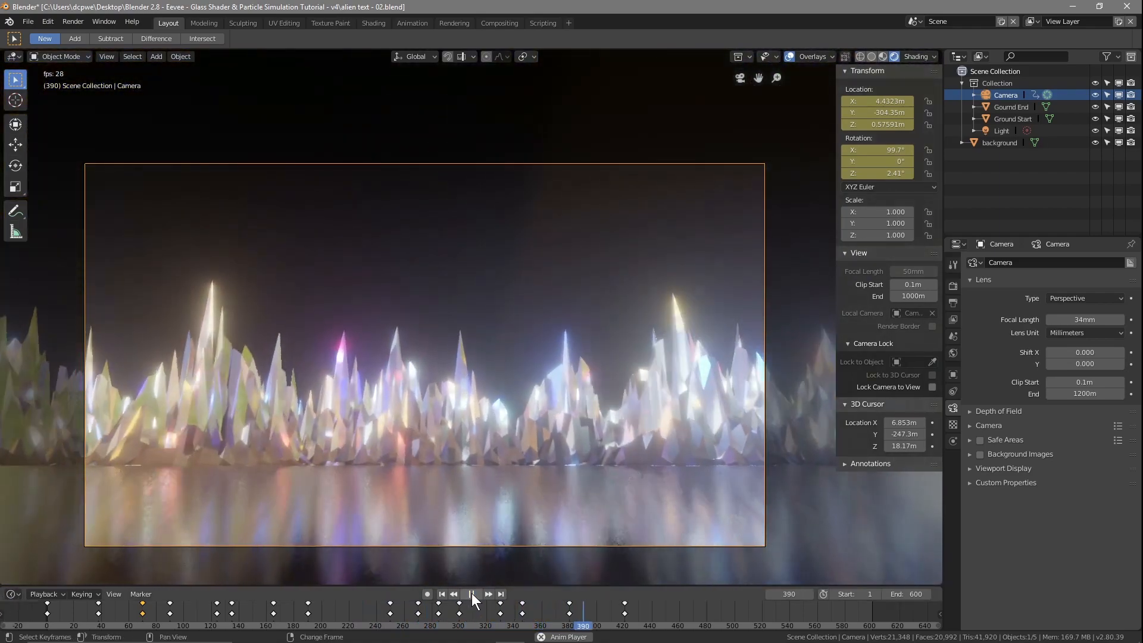
{"action": "left_click", "coordinate": [471, 594]}
{"action": "right_click_drag", "start_coordinate": [592, 624], "coordinate": [623, 609]}
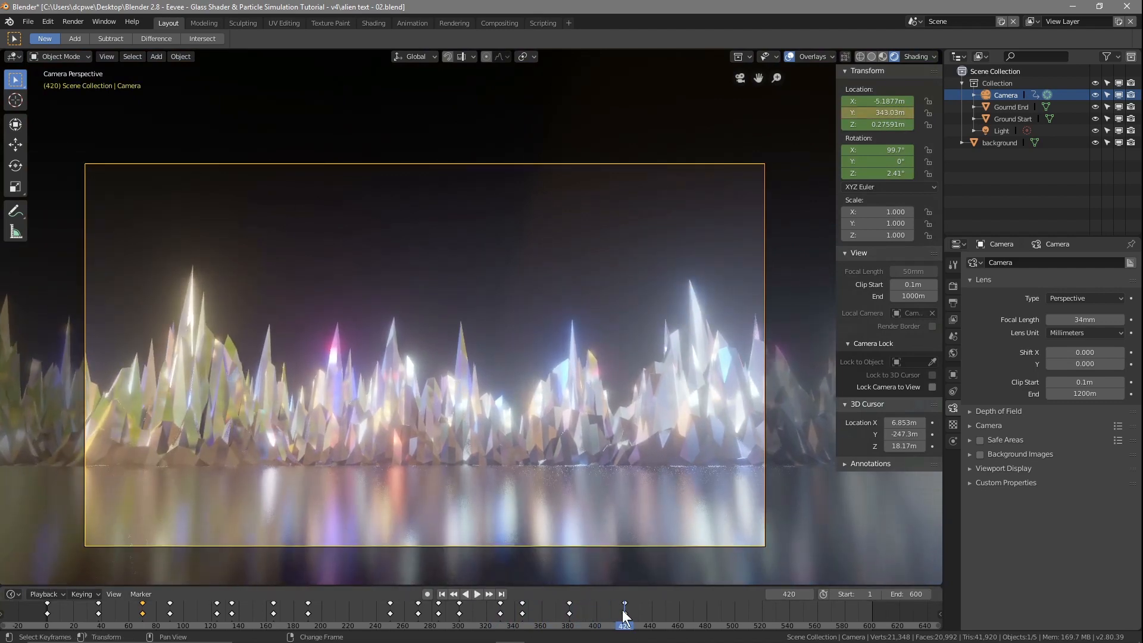
Step: Save the project as a new version named "alien text - 03.blend"
{"action": "left_click", "coordinate": [27, 24]}
{"action": "left_click", "coordinate": [45, 125]}
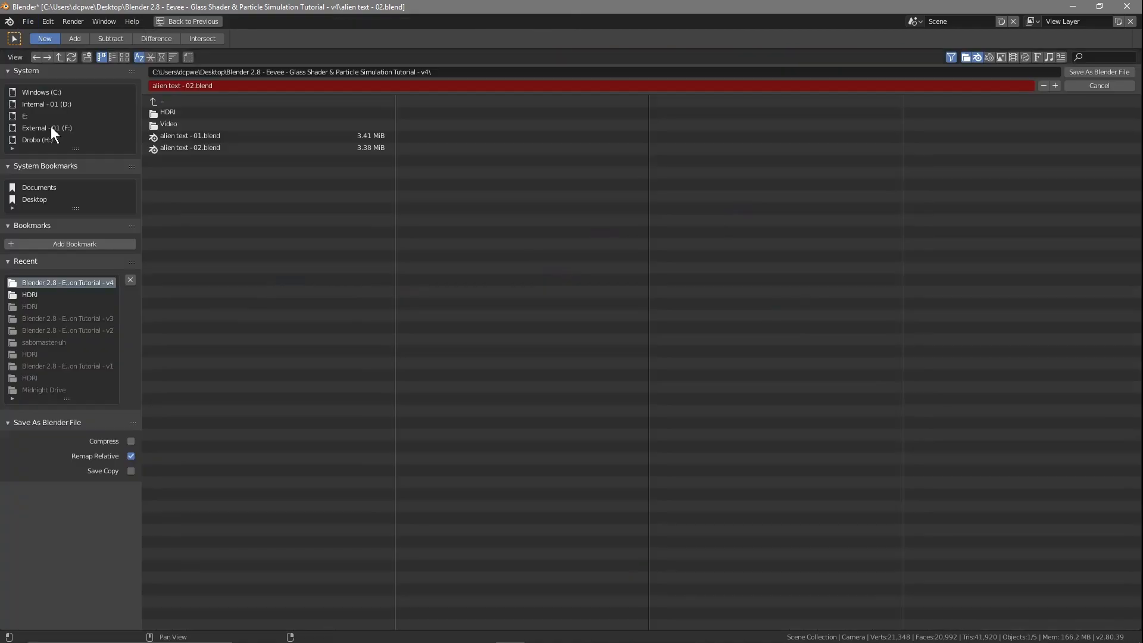
{"action": "left_click", "coordinate": [194, 85]}
{"action": "left_click", "coordinate": [194, 86]}
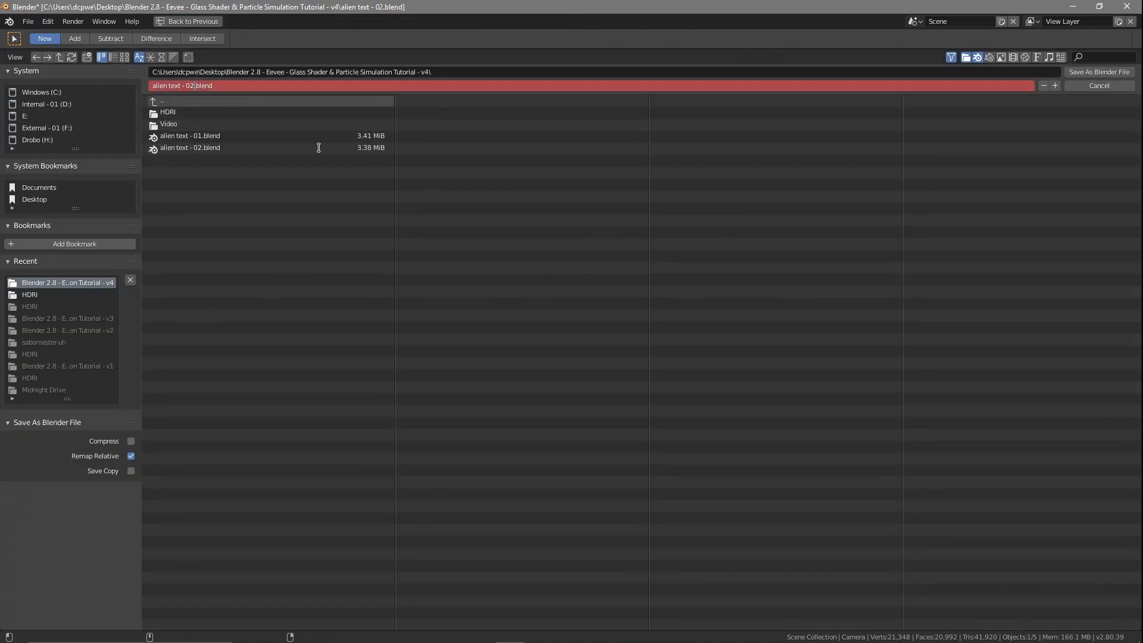
{"action": "left_click", "coordinate": [1098, 71]}
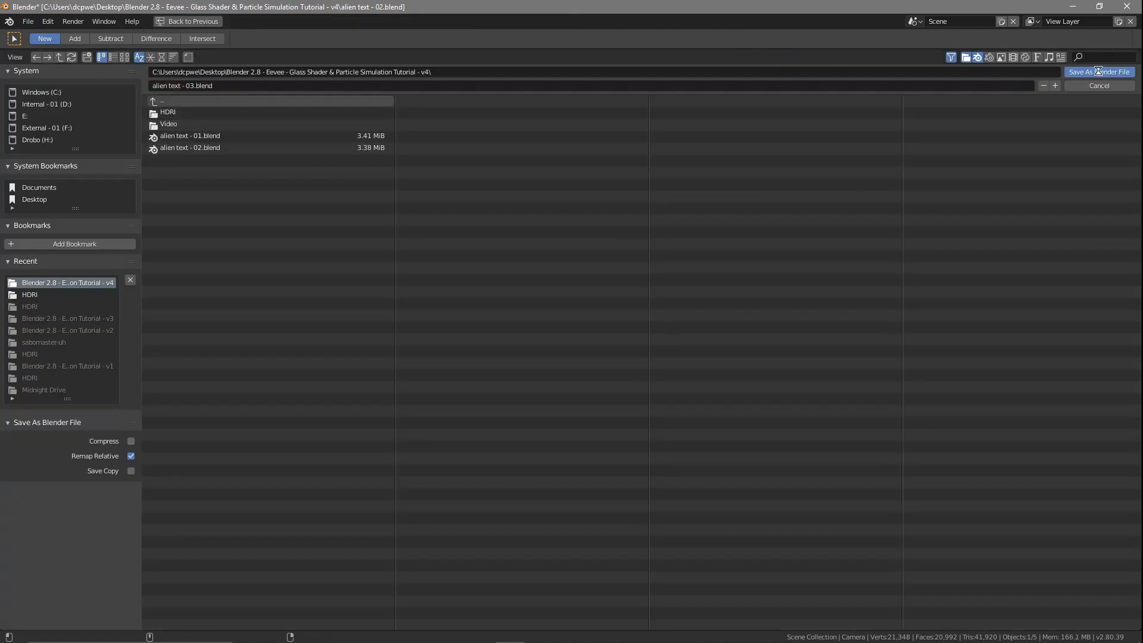
Step: Render test stills of frames 420 and 282 and close each render window after viewing
{"action": "key", "text": "F12"}
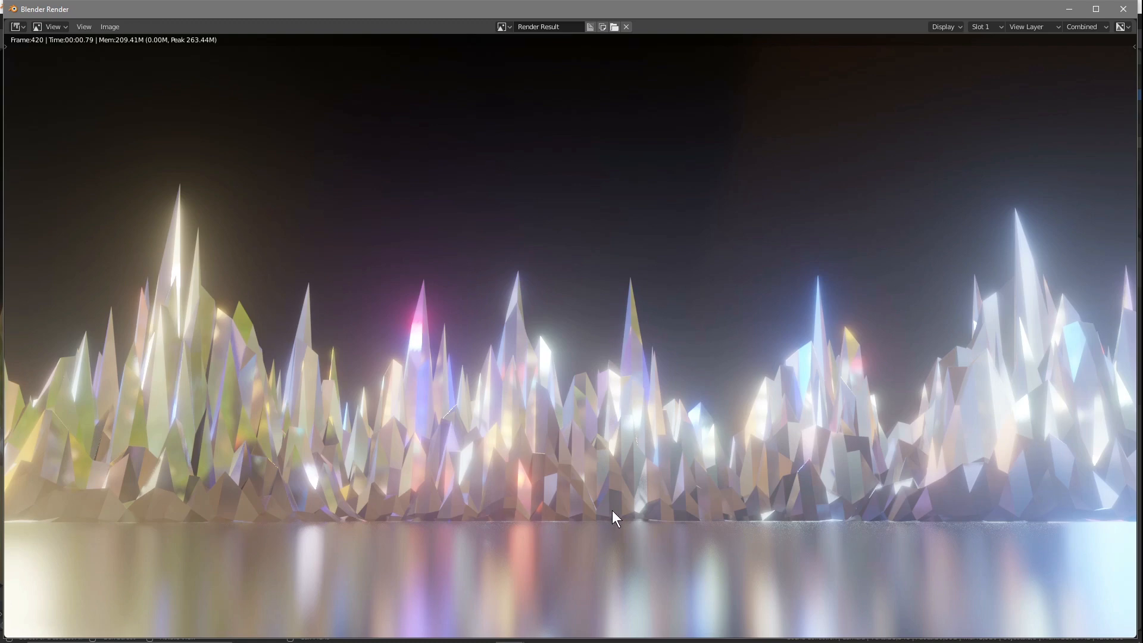
{"action": "left_click", "coordinate": [1123, 9]}
{"action": "left_click_drag", "start_coordinate": [613, 625], "coordinate": [436, 623]}
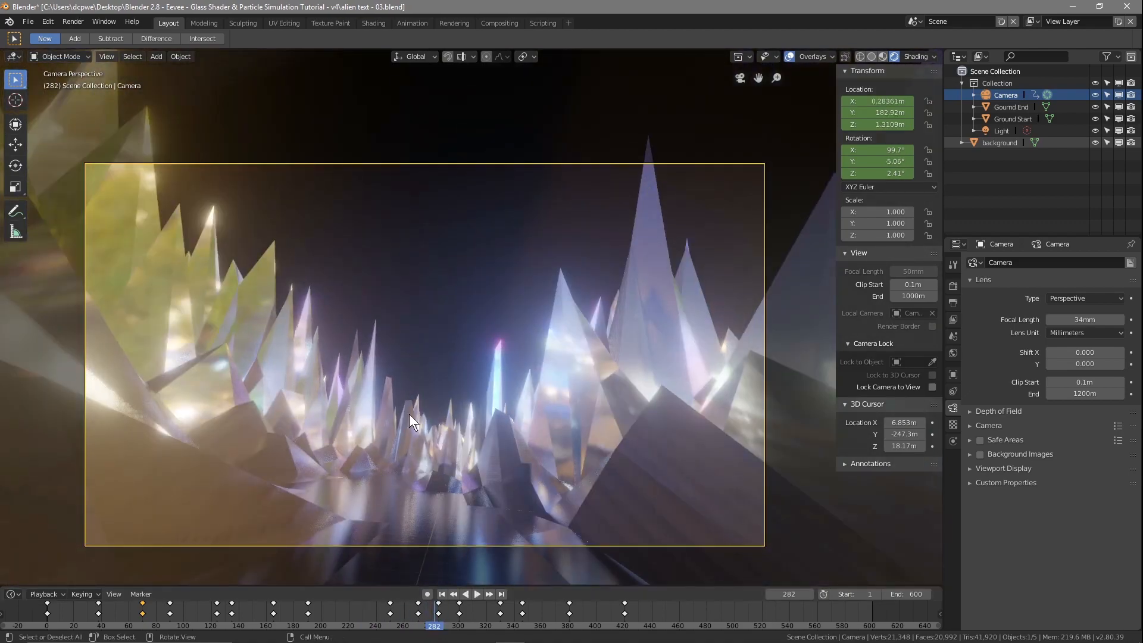
{"action": "key", "text": "F12"}
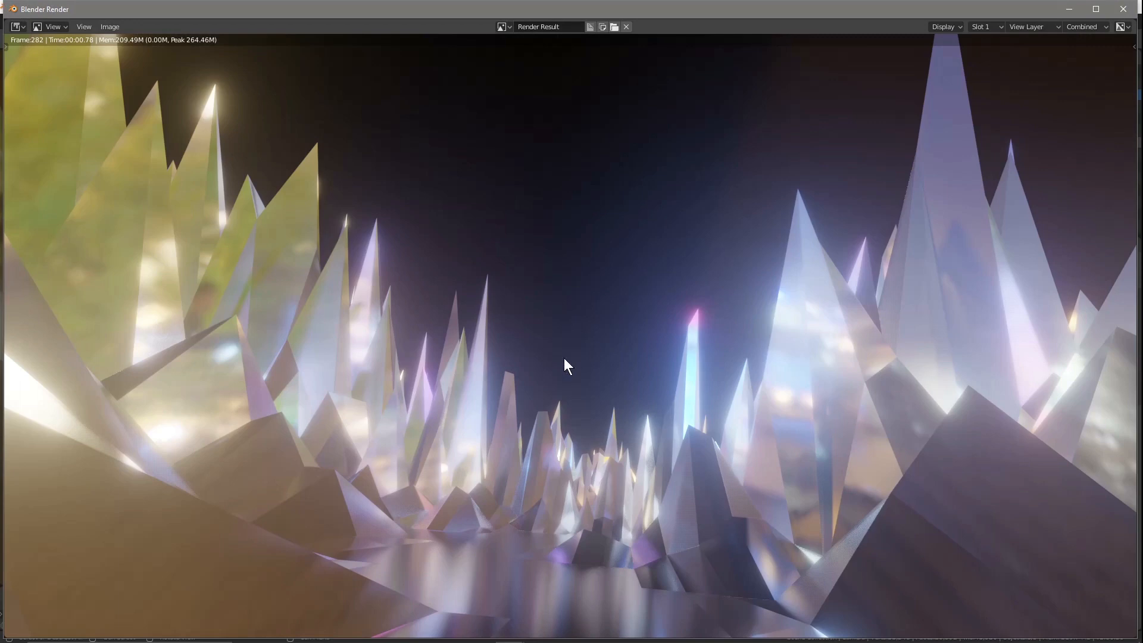
{"action": "left_click", "coordinate": [1123, 10]}
Step: Render a test still of frame 79, close the render window and save the project
{"action": "right_click_drag", "start_coordinate": [438, 622], "coordinate": [157, 616]}
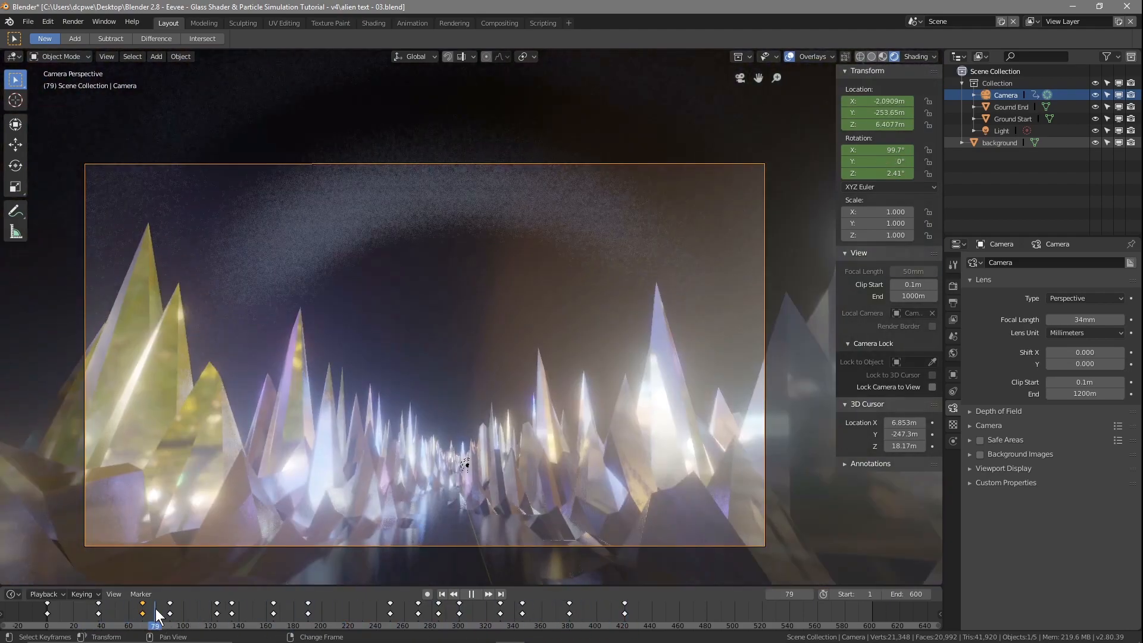
{"action": "key", "text": "F12"}
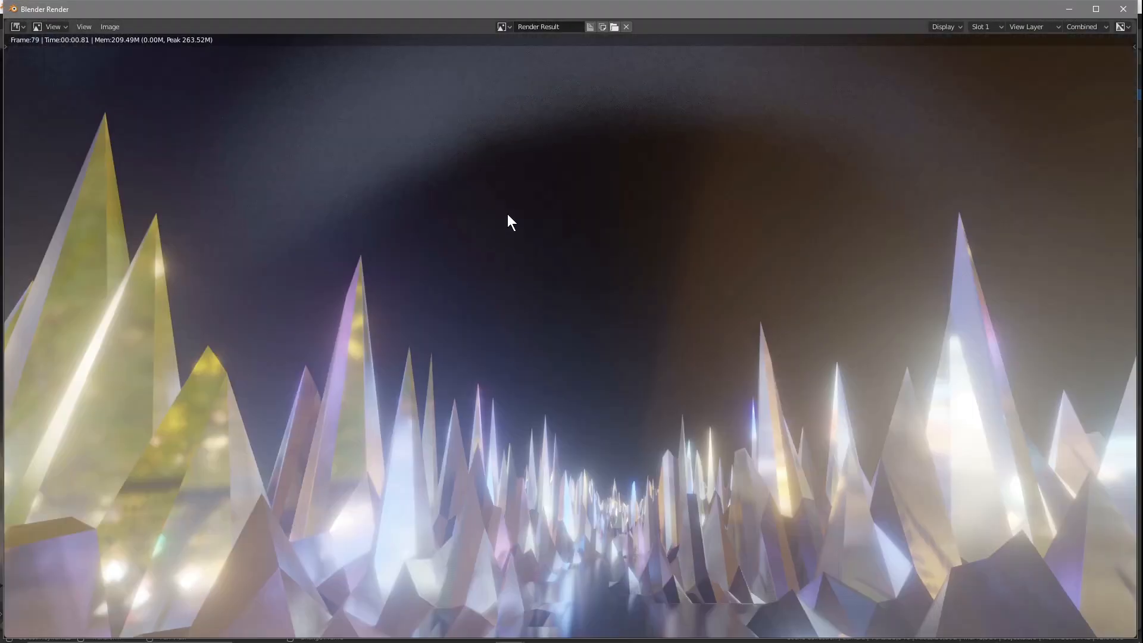
{"action": "left_click", "coordinate": [1124, 9]}
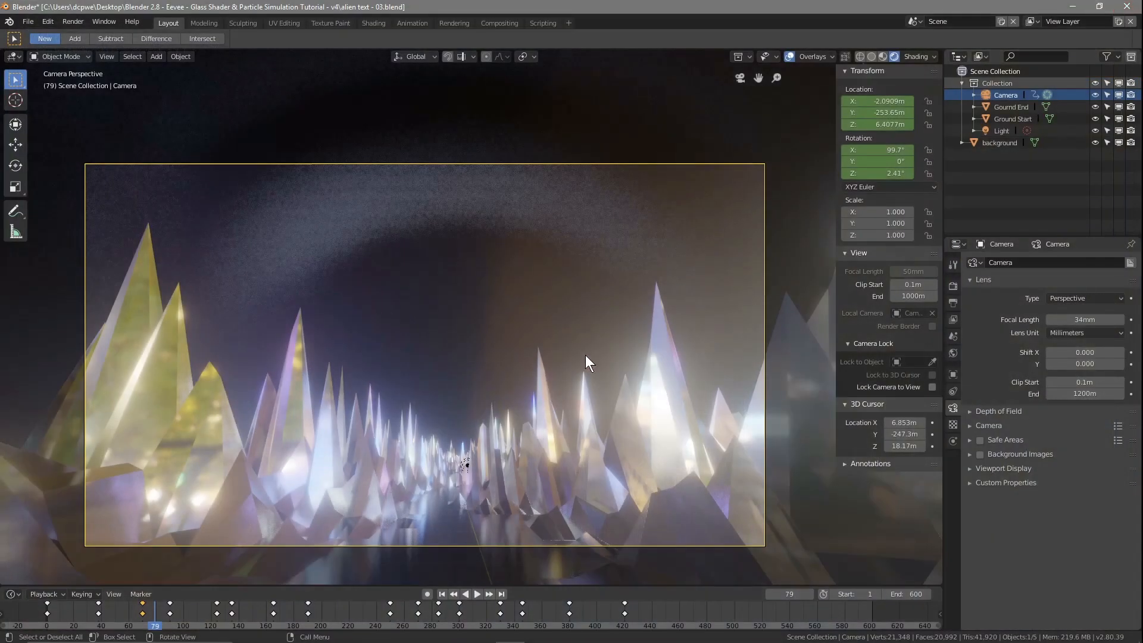
{"action": "left_click", "coordinate": [28, 21]}
{"action": "left_click", "coordinate": [47, 114]}
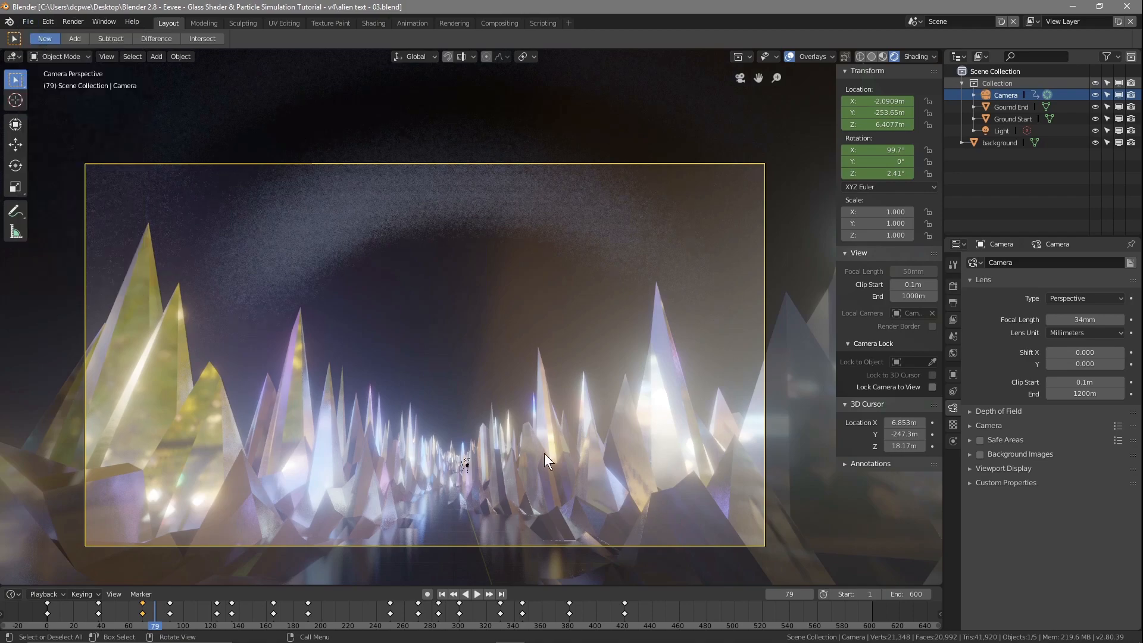
Step: Play and scrub the finished camera flight from frame 1 through to frame 419
{"action": "key", "text": "space"}
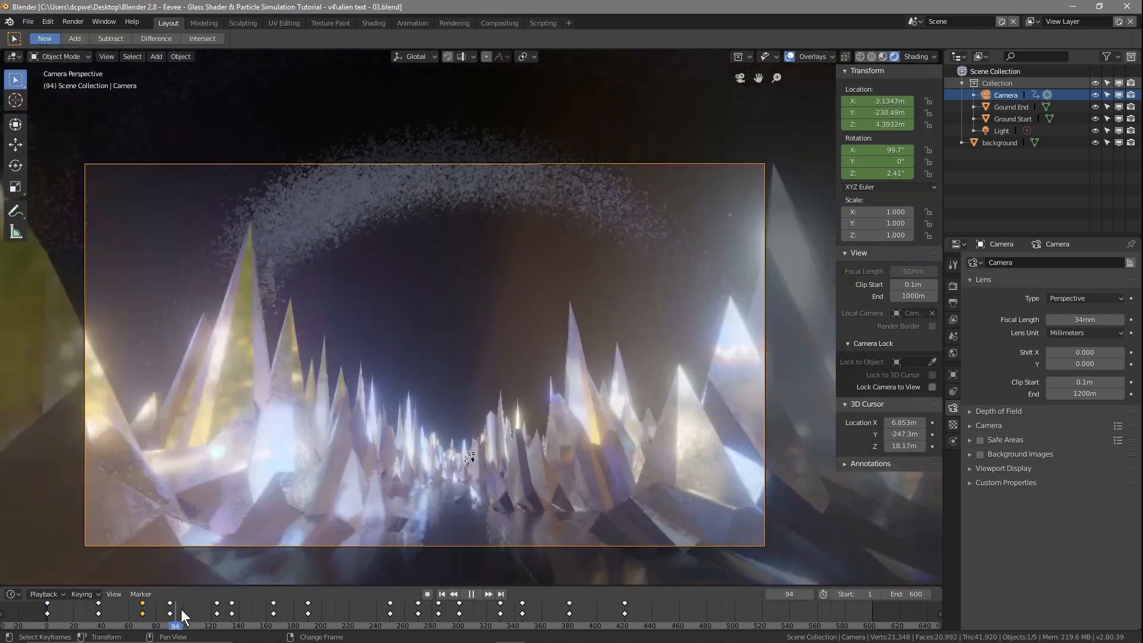
{"action": "left_click_drag", "start_coordinate": [183, 617], "coordinate": [508, 630]}
{"action": "right_click_drag", "start_coordinate": [507, 625], "coordinate": [621, 626]}
{"action": "key", "text": "space"}
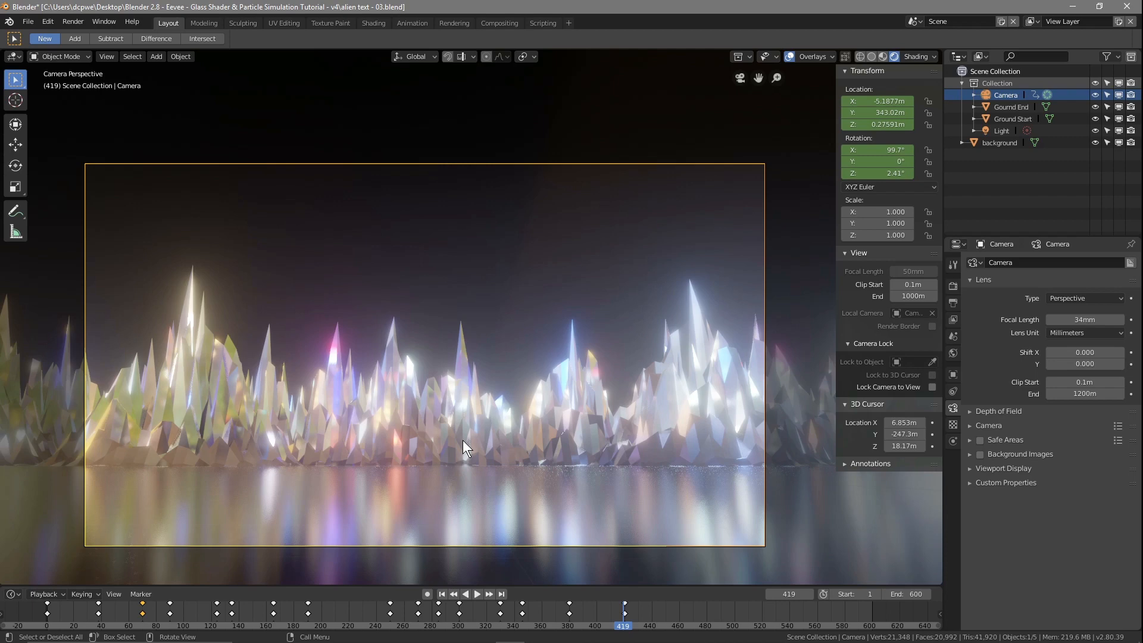
Step: Save the project once more and close Blender
{"action": "left_click", "coordinate": [28, 21]}
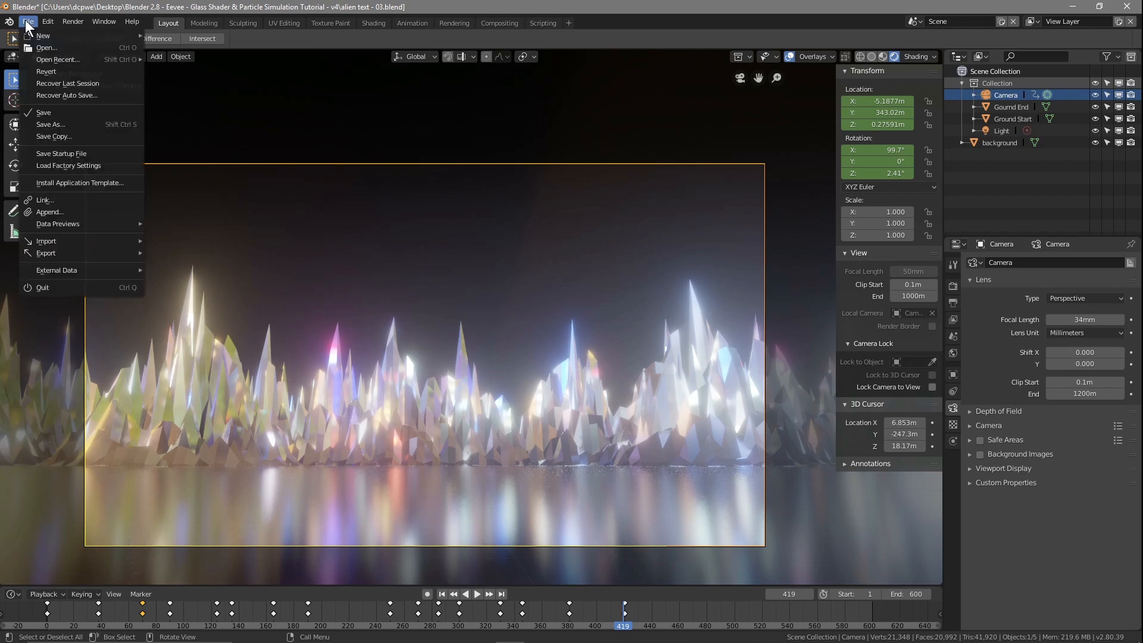
{"action": "left_click", "coordinate": [27, 99]}
{"action": "left_click", "coordinate": [1127, 5]}
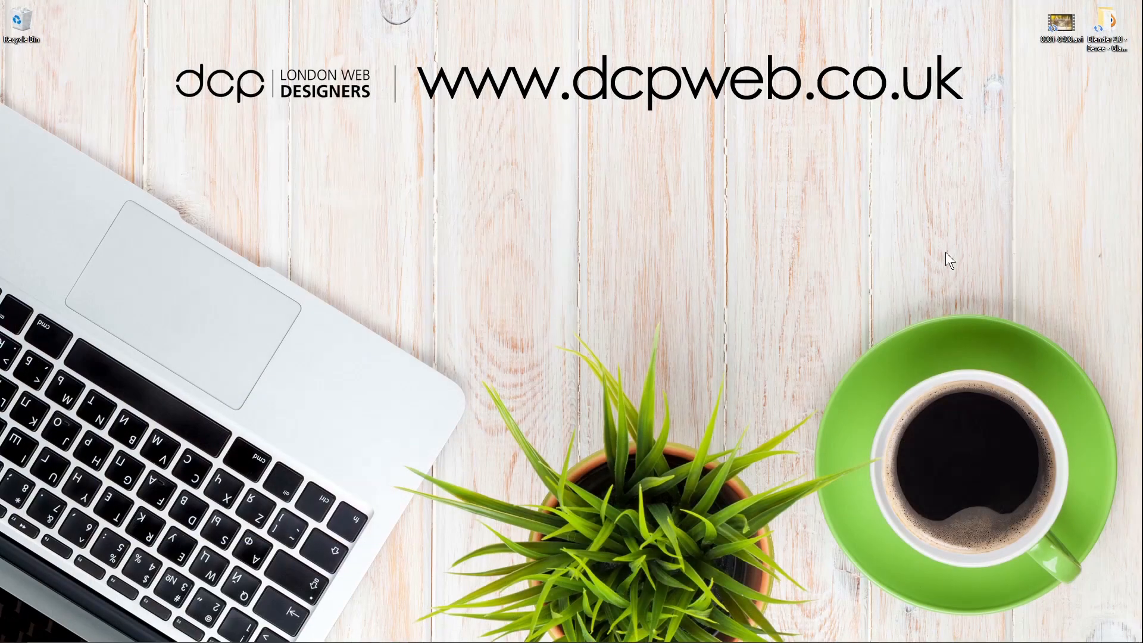